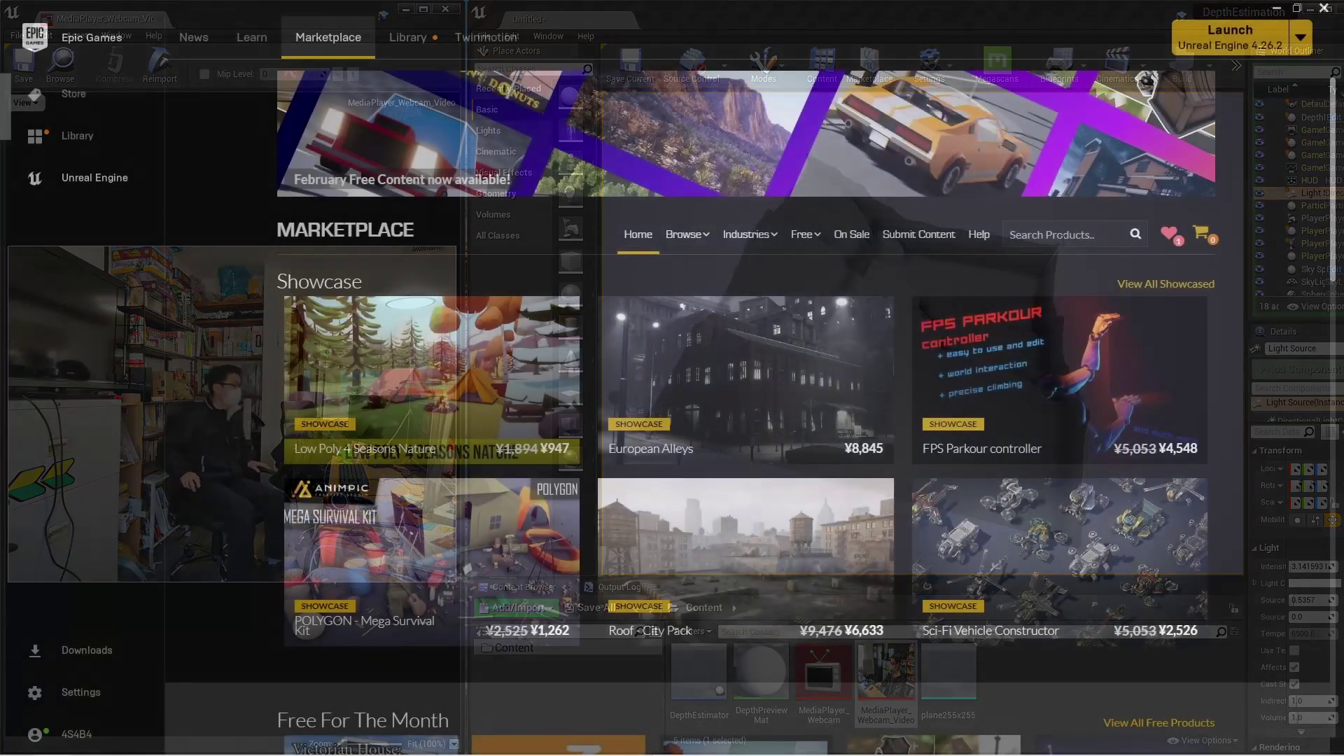
Search the Marketplace for NNEngine and open its product page.
{"action": "type", "text": "NNEngin"}
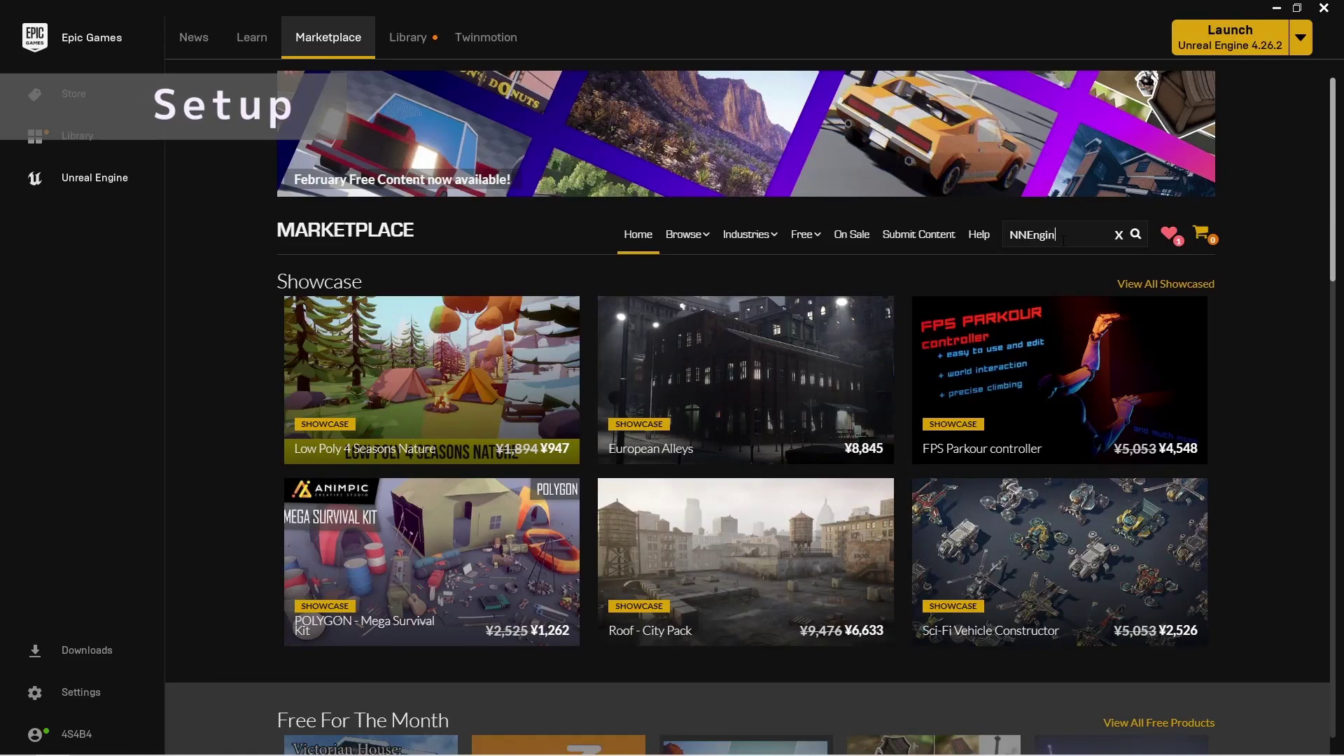
{"action": "type", "text": "e"}
{"action": "key", "text": "Return"}
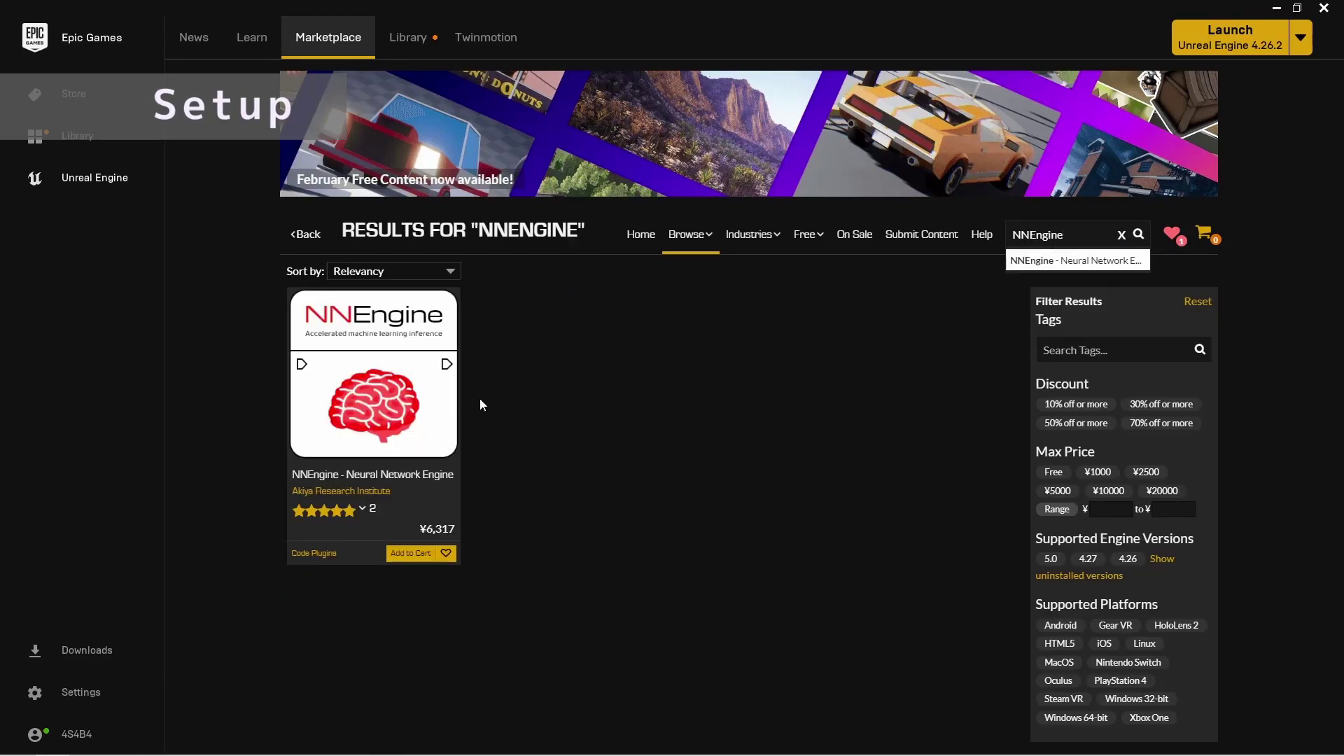
{"action": "left_click", "coordinate": [410, 421]}
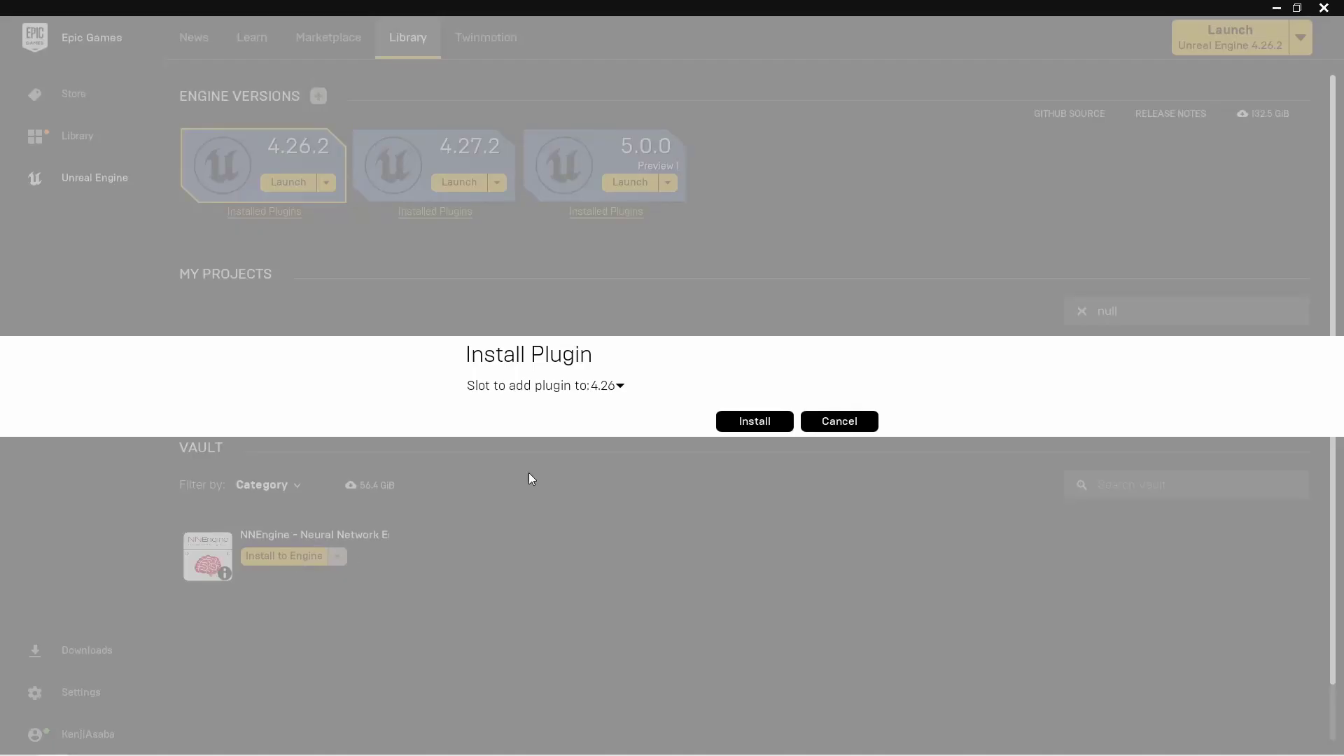
Install NNEngine to Unreal Engine 4.26 and confirm it in the Installed Plugins list.
{"action": "left_click", "coordinate": [754, 421]}
{"action": "left_click", "coordinate": [279, 213]}
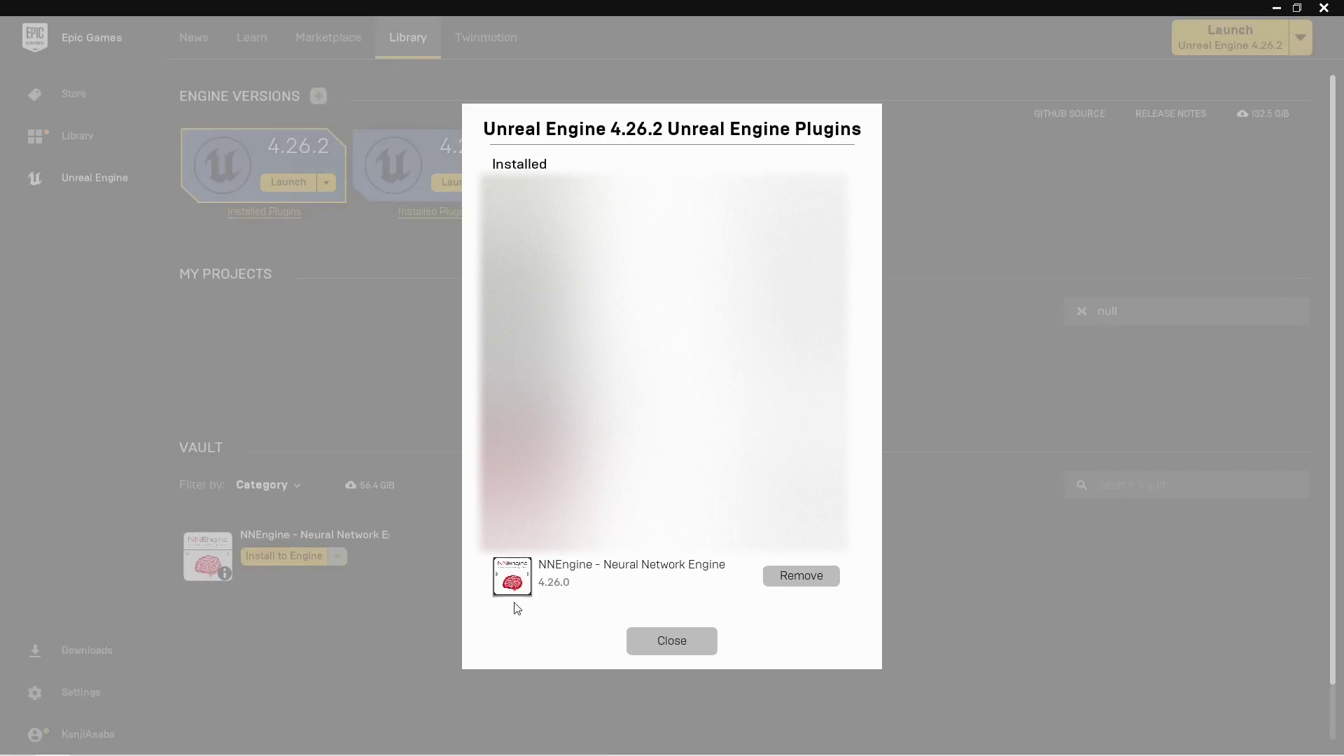
{"action": "left_click", "coordinate": [651, 640]}
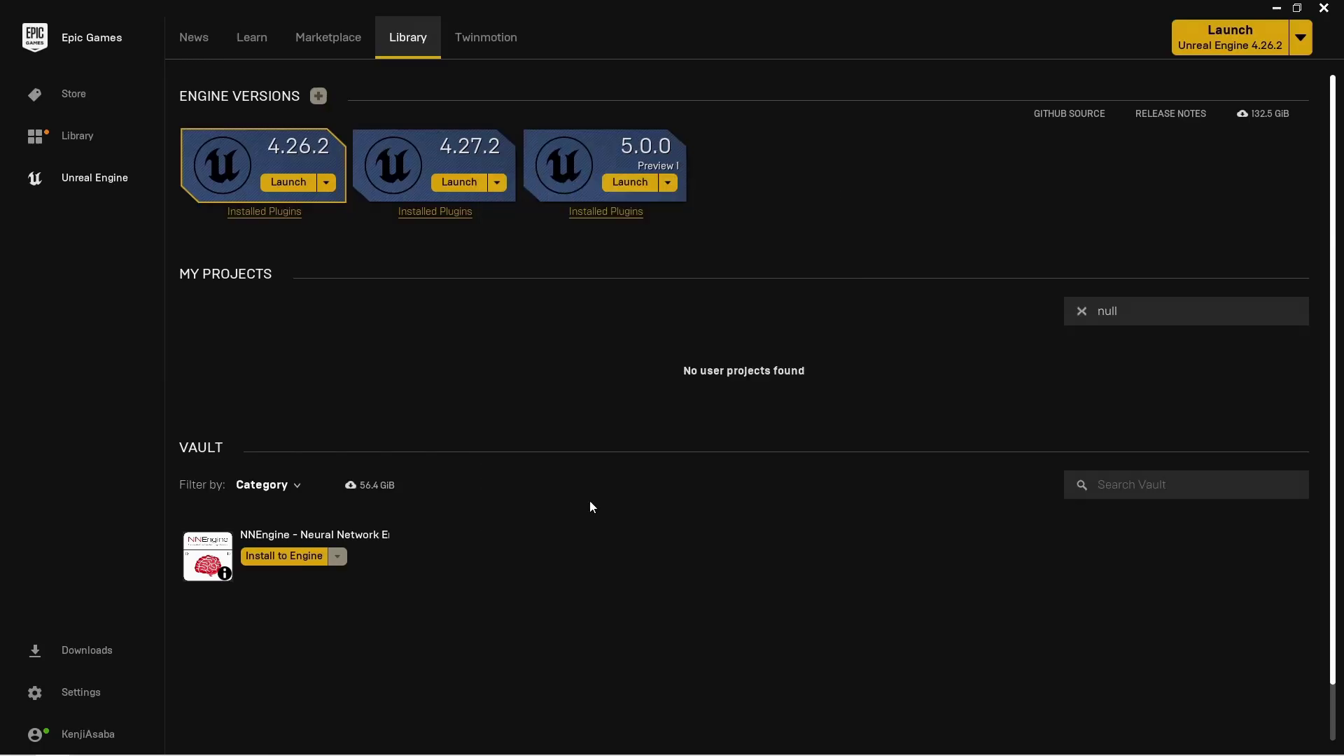
Launch Unreal Engine 4.26.2 and create a blank Games project named DepthEstimation.
{"action": "left_click", "coordinate": [296, 190]}
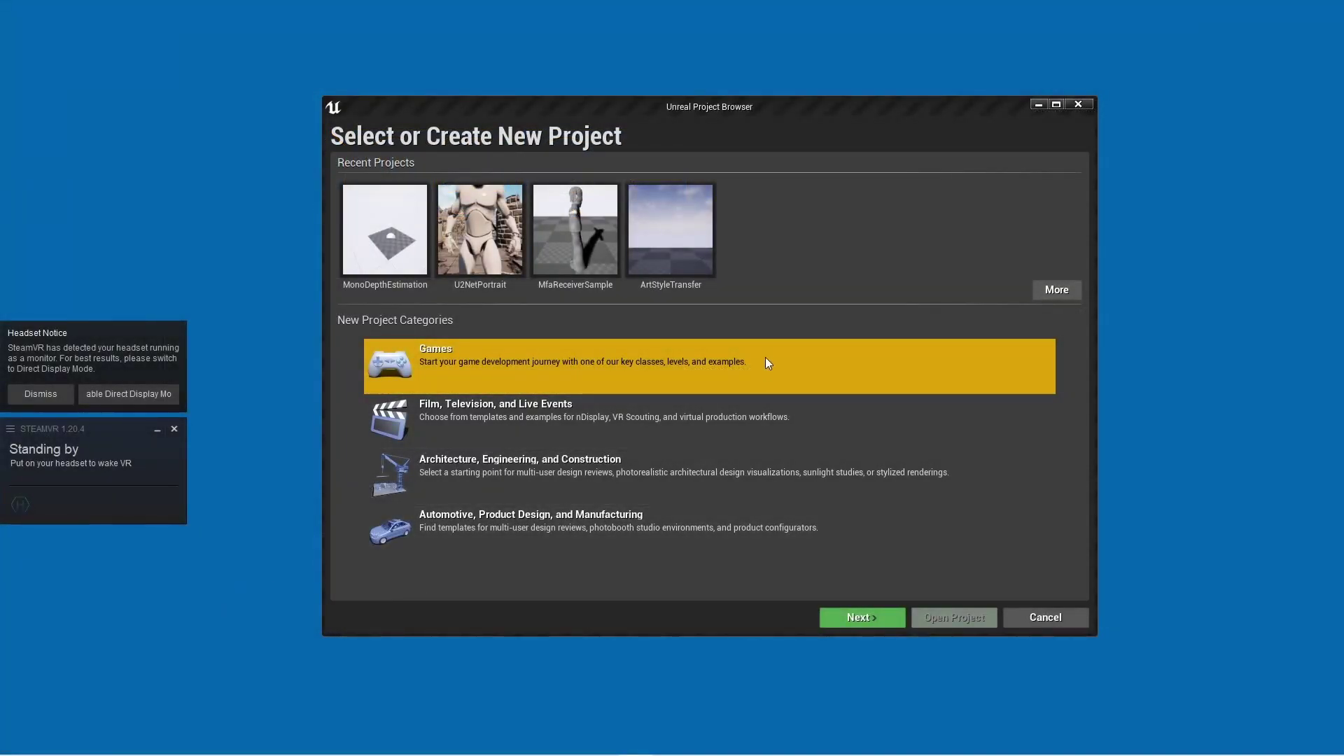
{"action": "left_click", "coordinate": [857, 614]}
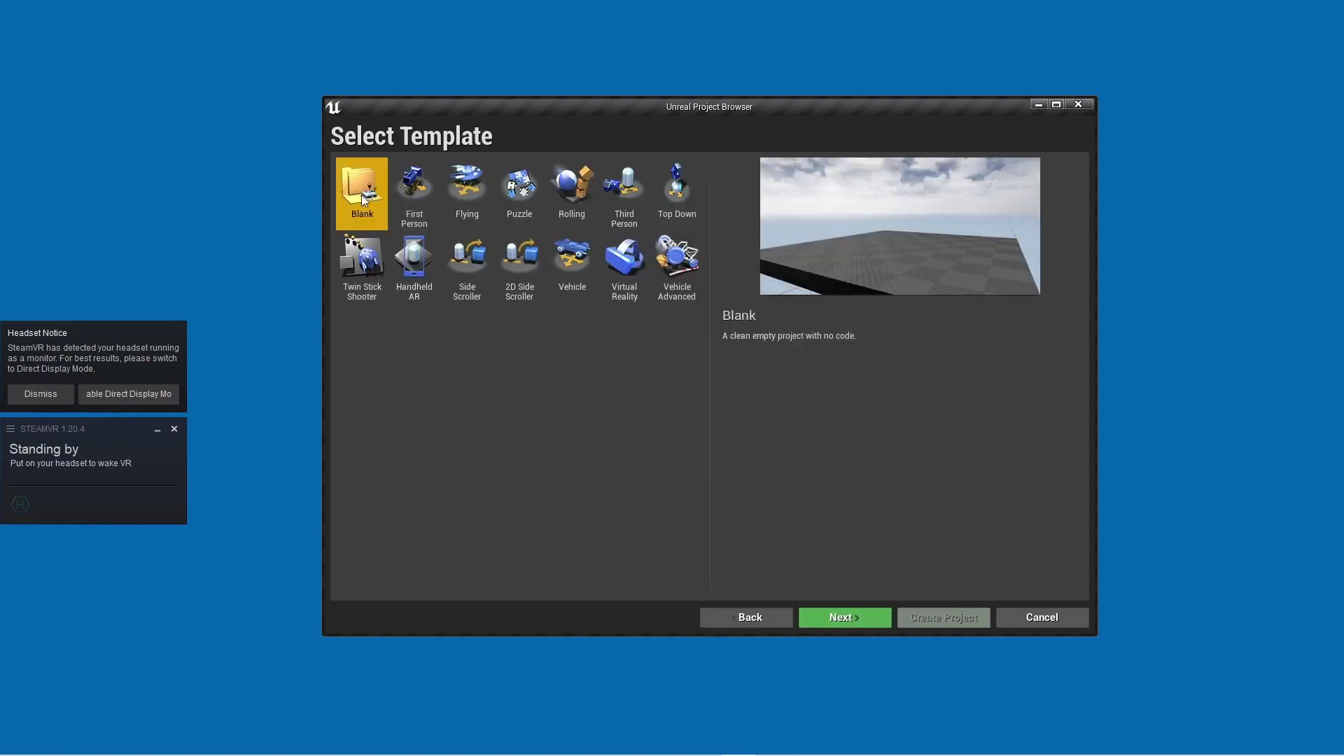
{"action": "left_click", "coordinate": [852, 622]}
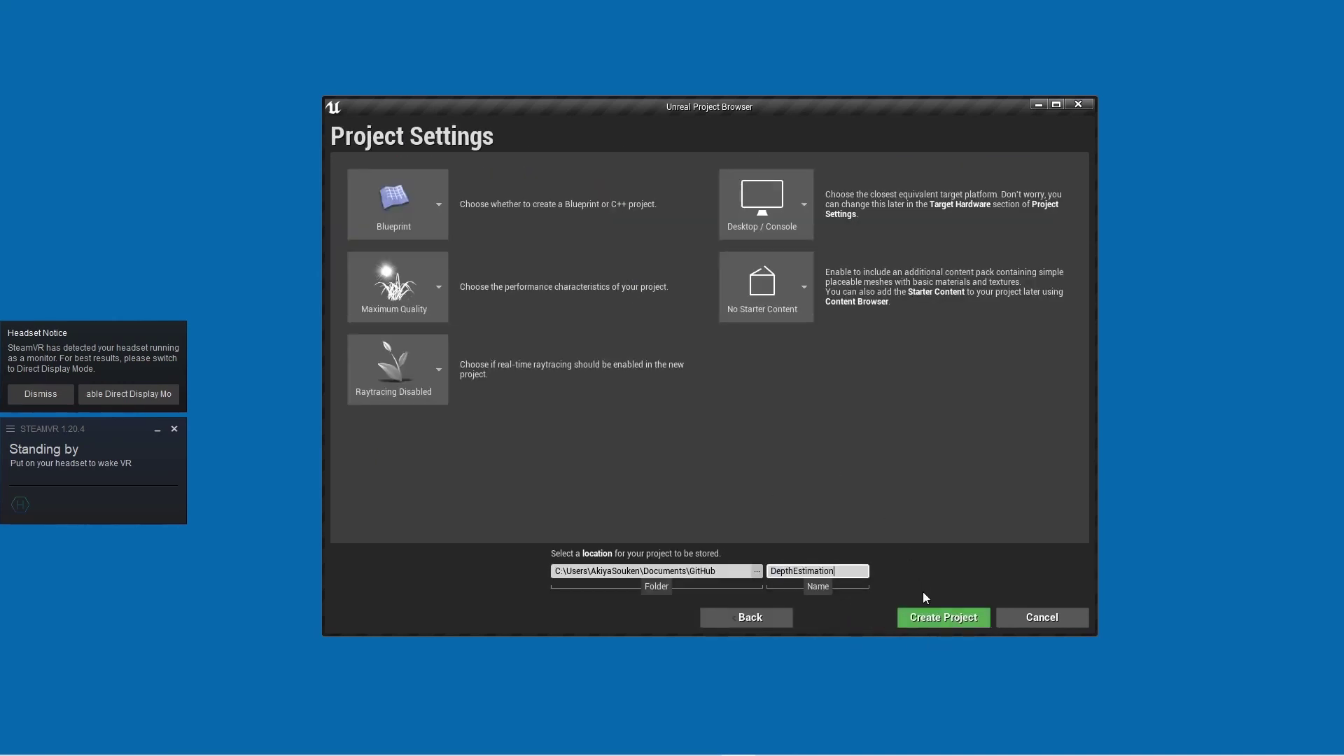
{"action": "left_click", "coordinate": [942, 625]}
In the Plugins browser, disable SteamVR, enable NNEngine, and restart the editor.
{"action": "left_click", "coordinate": [42, 26]}
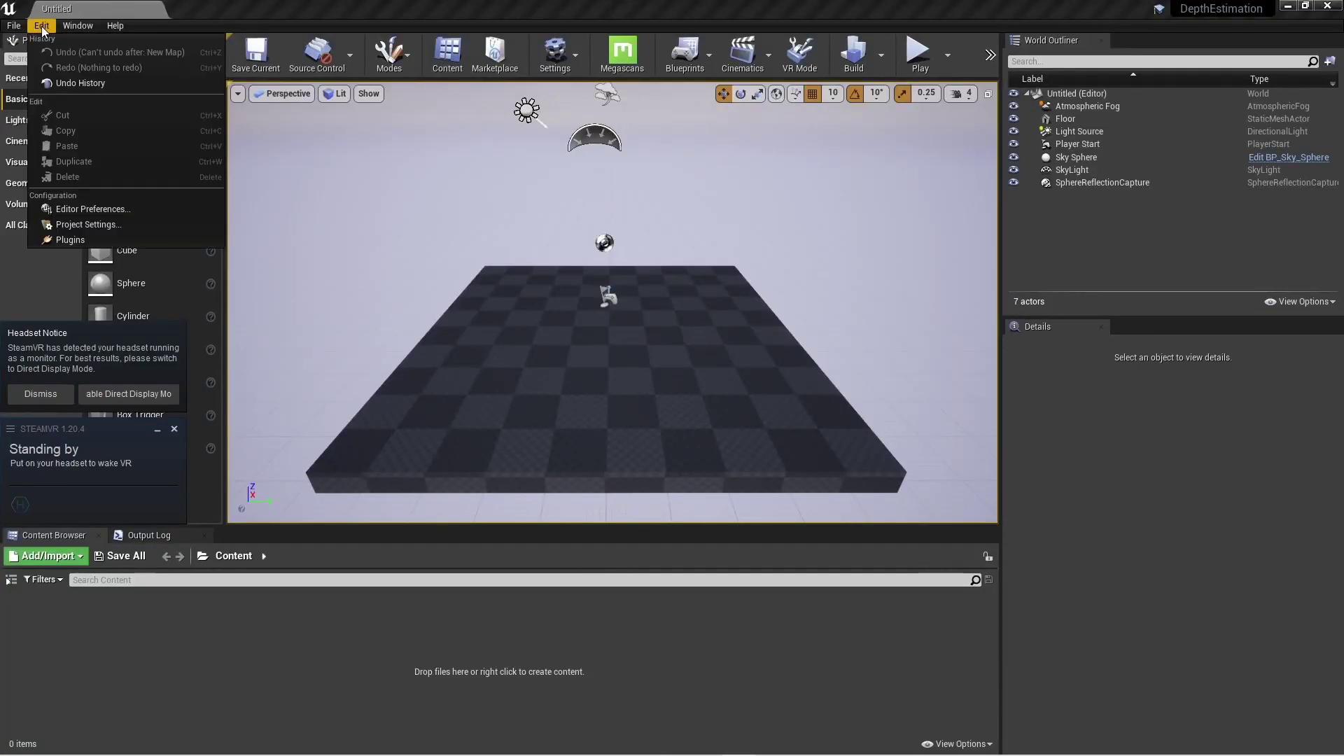
{"action": "left_click", "coordinate": [112, 239]}
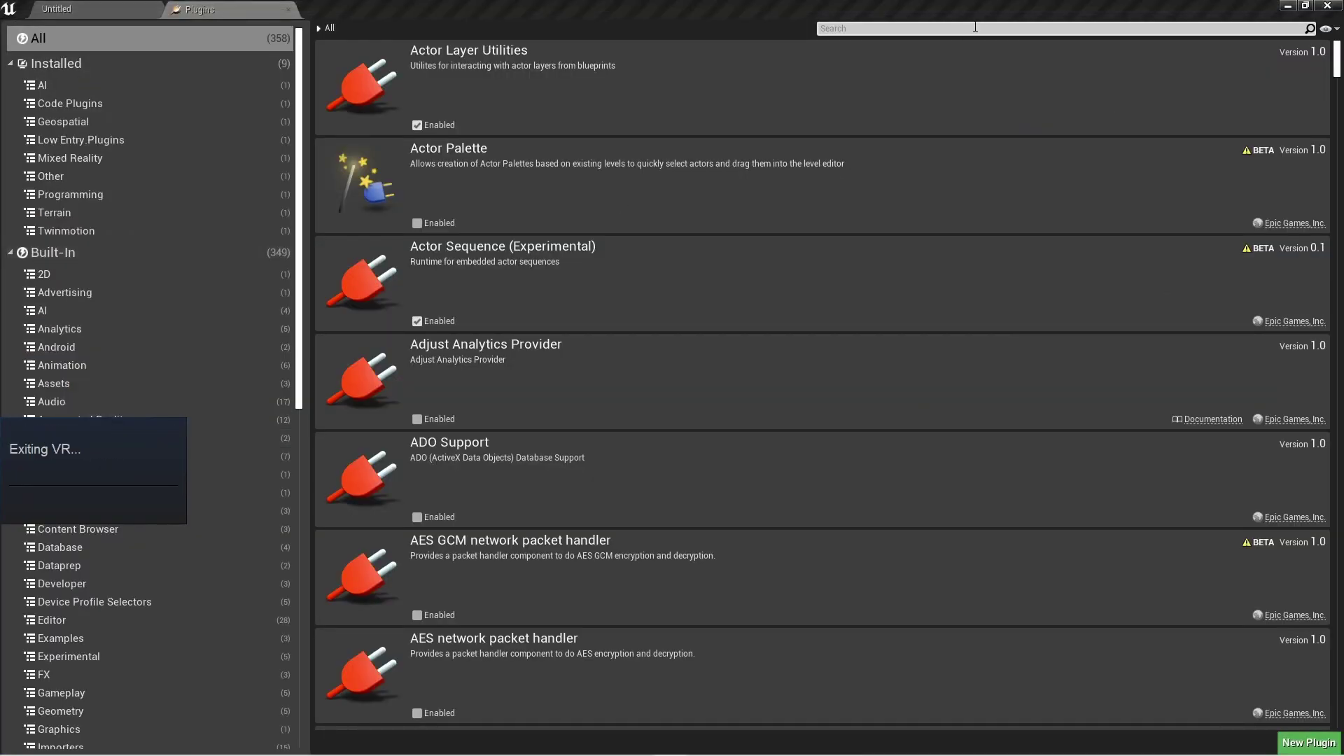
{"action": "type", "text": "vr"}
{"action": "left_click", "coordinate": [417, 719]}
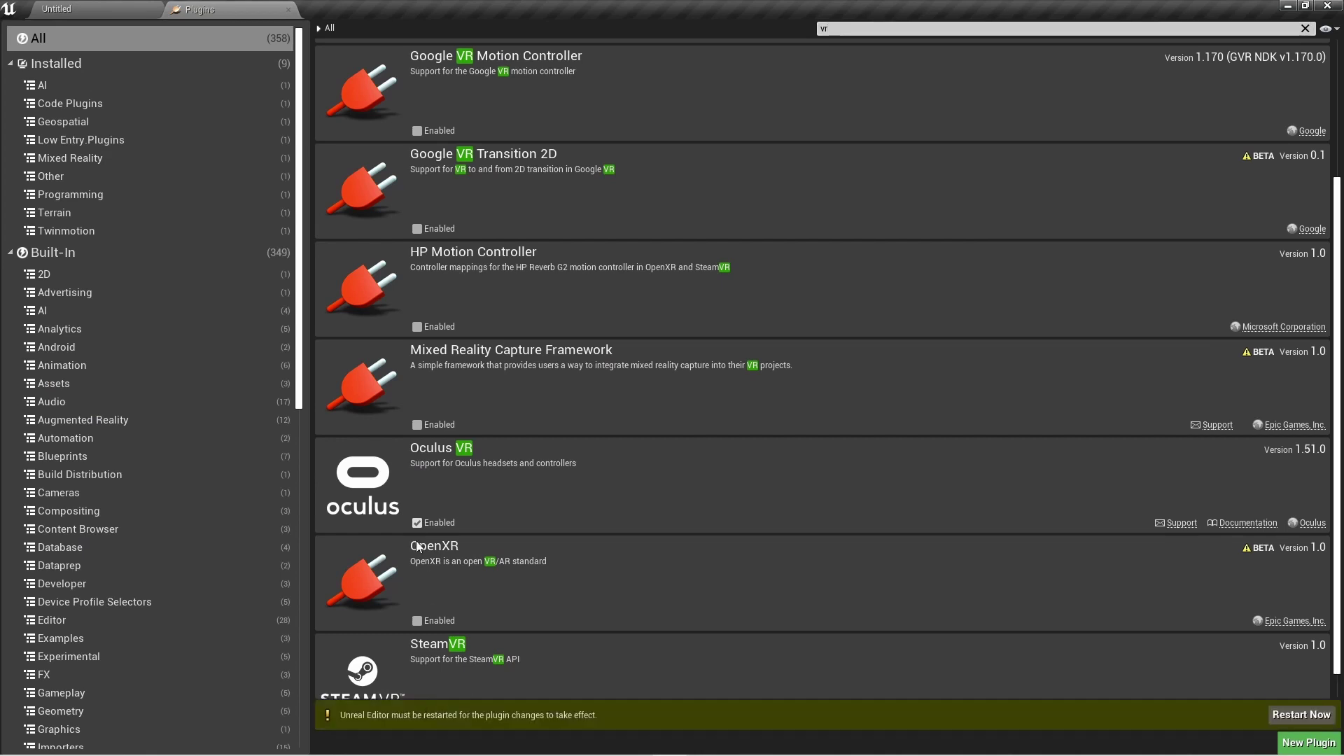
{"action": "scroll", "coordinate": [696, 231], "scroll_direction": "up", "scroll_amount": 5}
{"action": "key", "text": "ctrl+a"}
{"action": "type", "text": "nneng"}
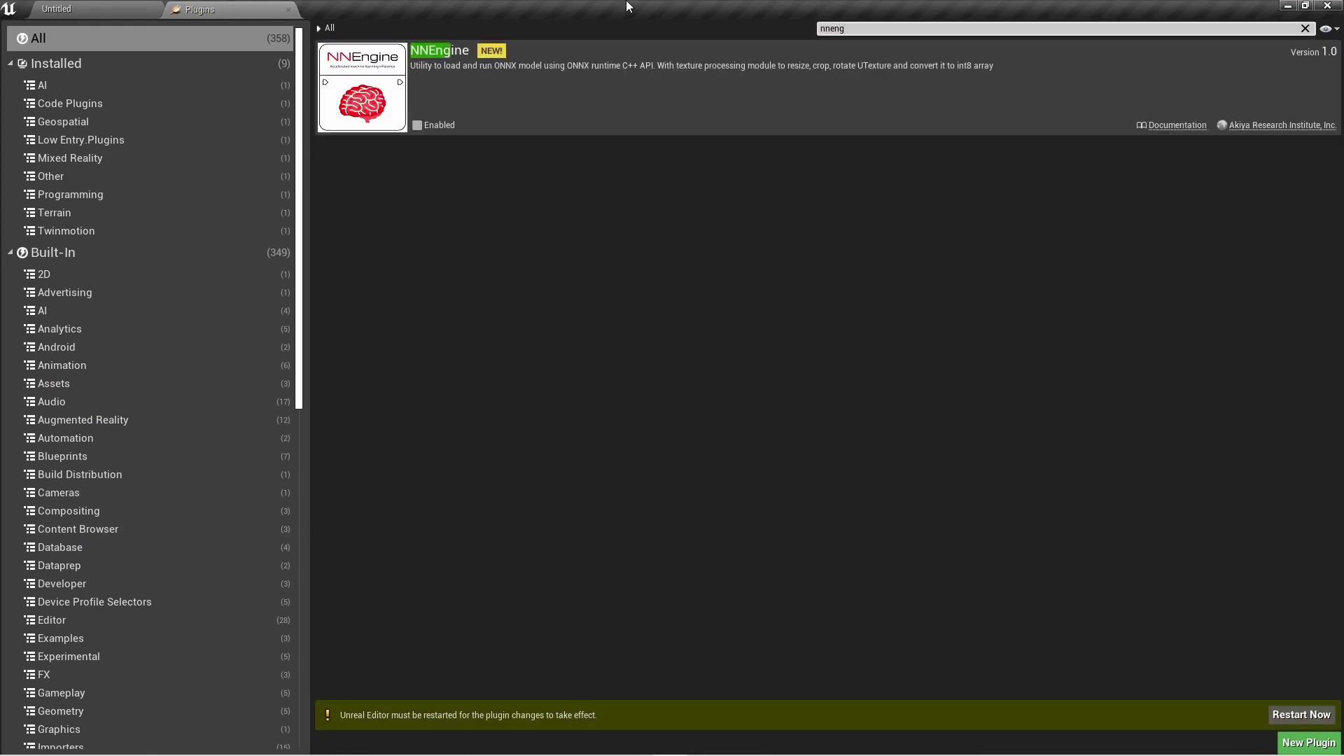
{"action": "left_click", "coordinate": [418, 125]}
{"action": "left_click", "coordinate": [1292, 710]}
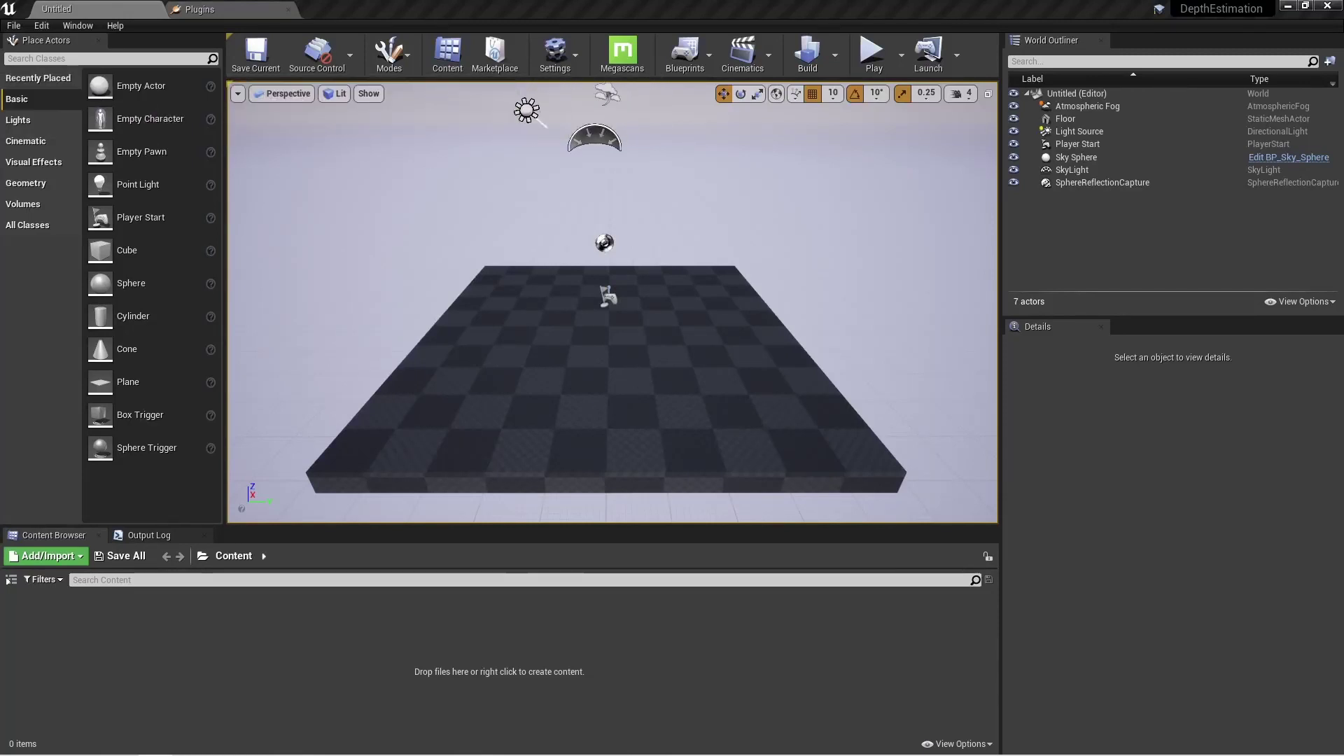
Create an Actor Blueprint named DepthEstimator and open it for editing.
{"action": "left_click", "coordinate": [66, 557]}
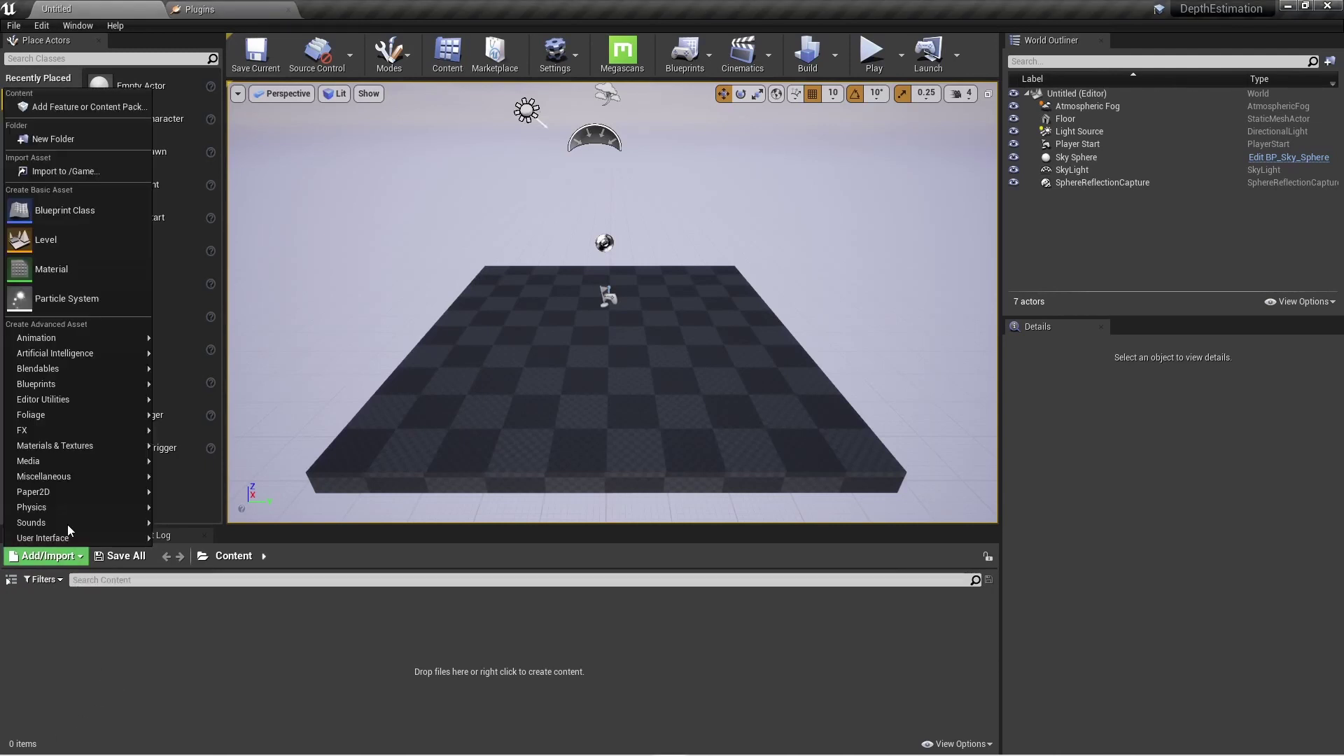
{"action": "left_click", "coordinate": [57, 212]}
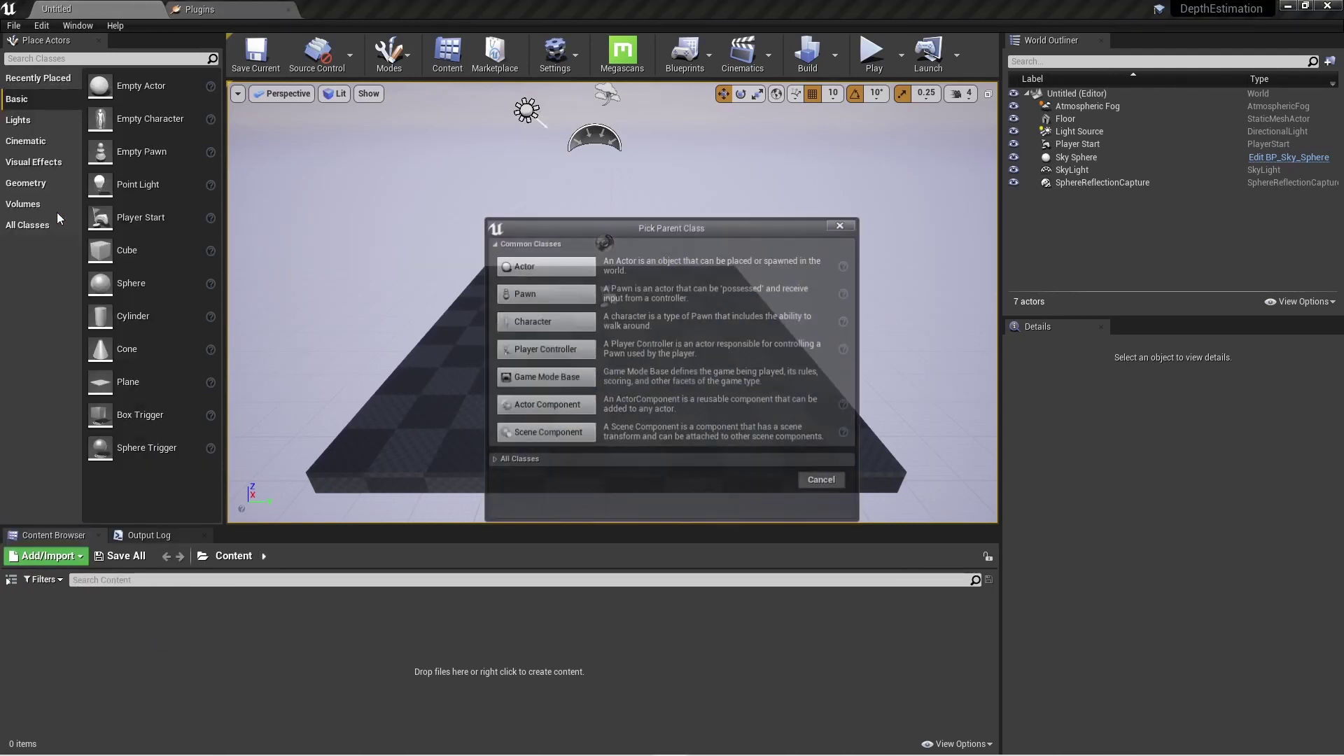
{"action": "left_click", "coordinate": [535, 265]}
{"action": "type", "text": "Estimator"}
{"action": "key", "text": "Return"}
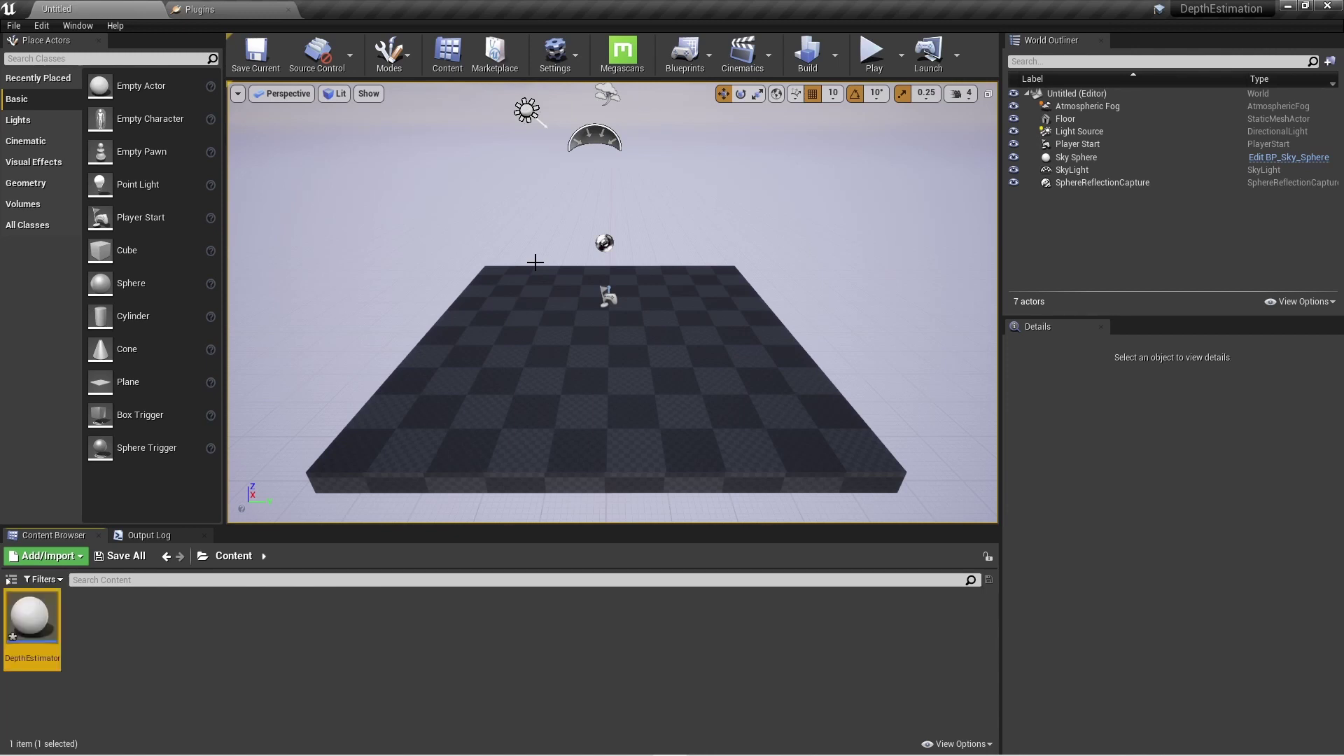
{"action": "double_click", "coordinate": [32, 620]}
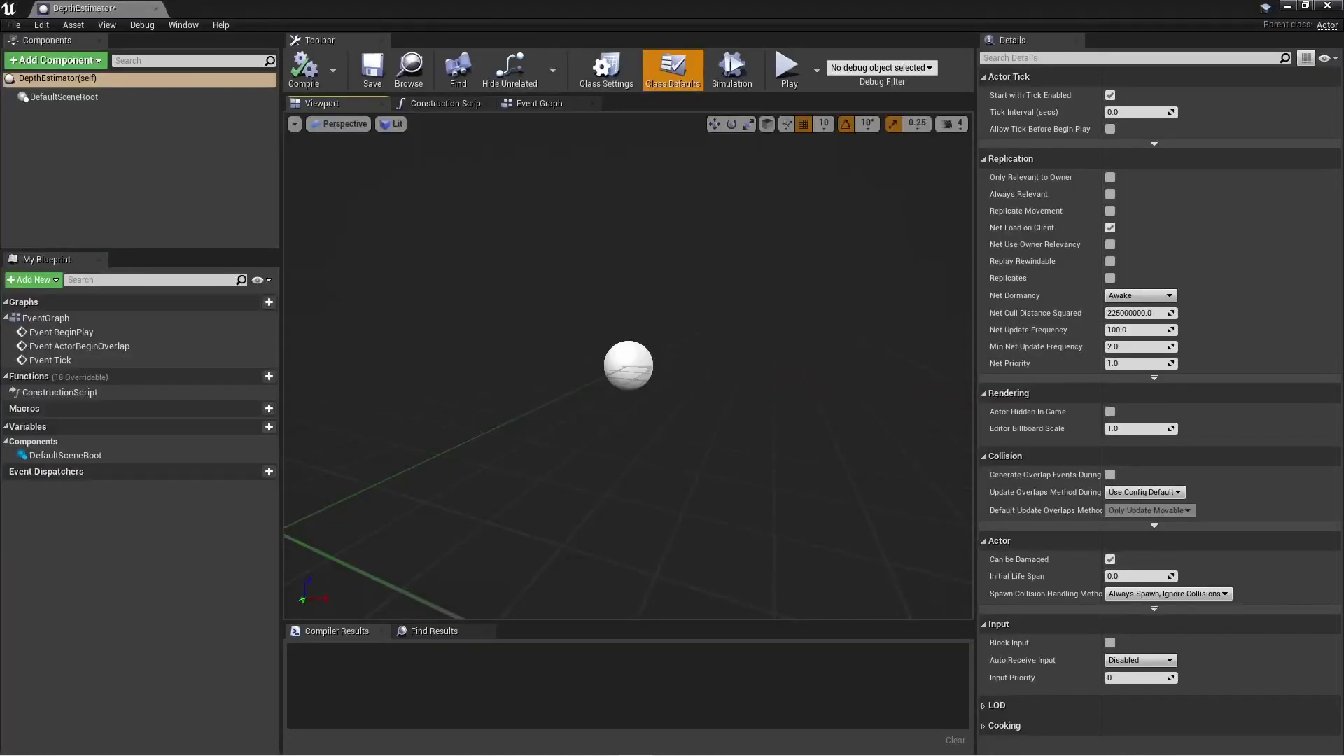
From BeginPlay, add Construct Object from Class for Onnx Model Wrapper with Outer set to Self.
{"action": "double_click", "coordinate": [79, 333]}
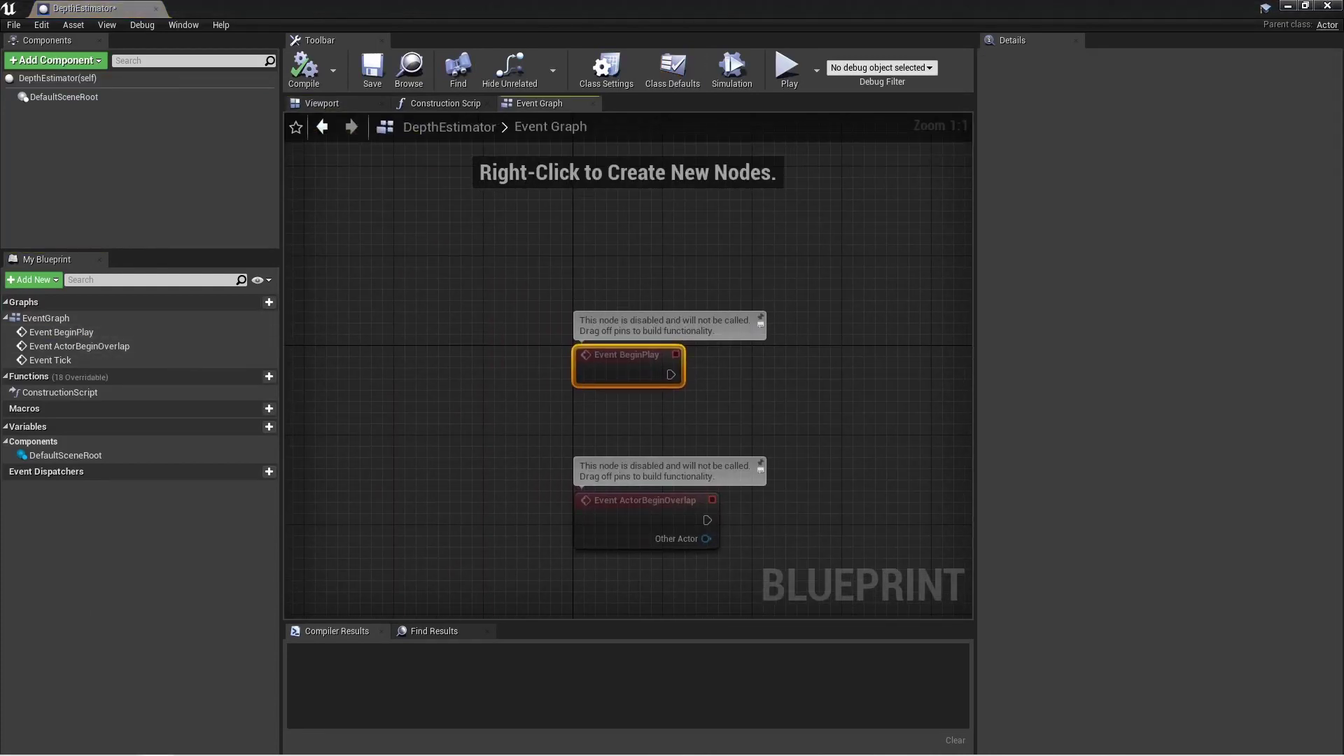
{"action": "left_click_drag", "start_coordinate": [671, 375], "coordinate": [805, 375]}
{"action": "type", "text": "c"}
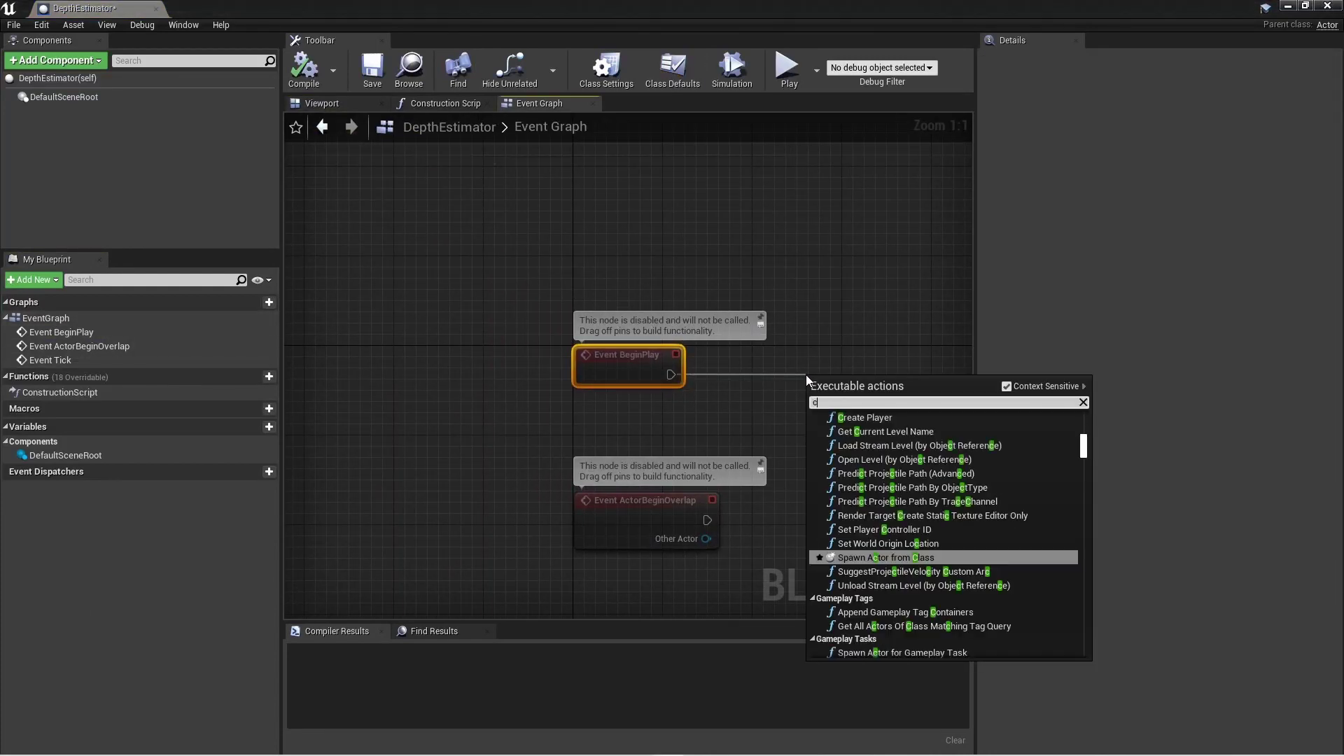
{"action": "type", "text": "reate class"}
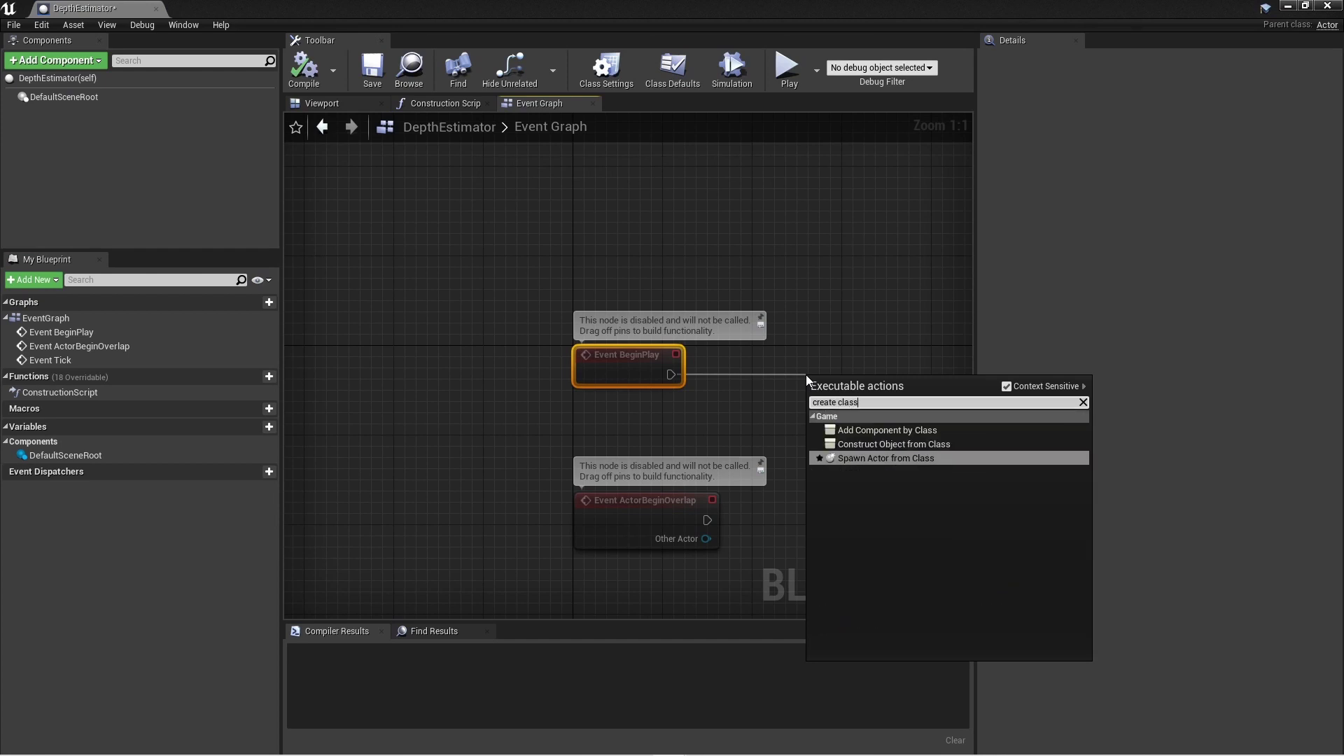
{"action": "key", "text": "Up"}
{"action": "key", "text": "Return"}
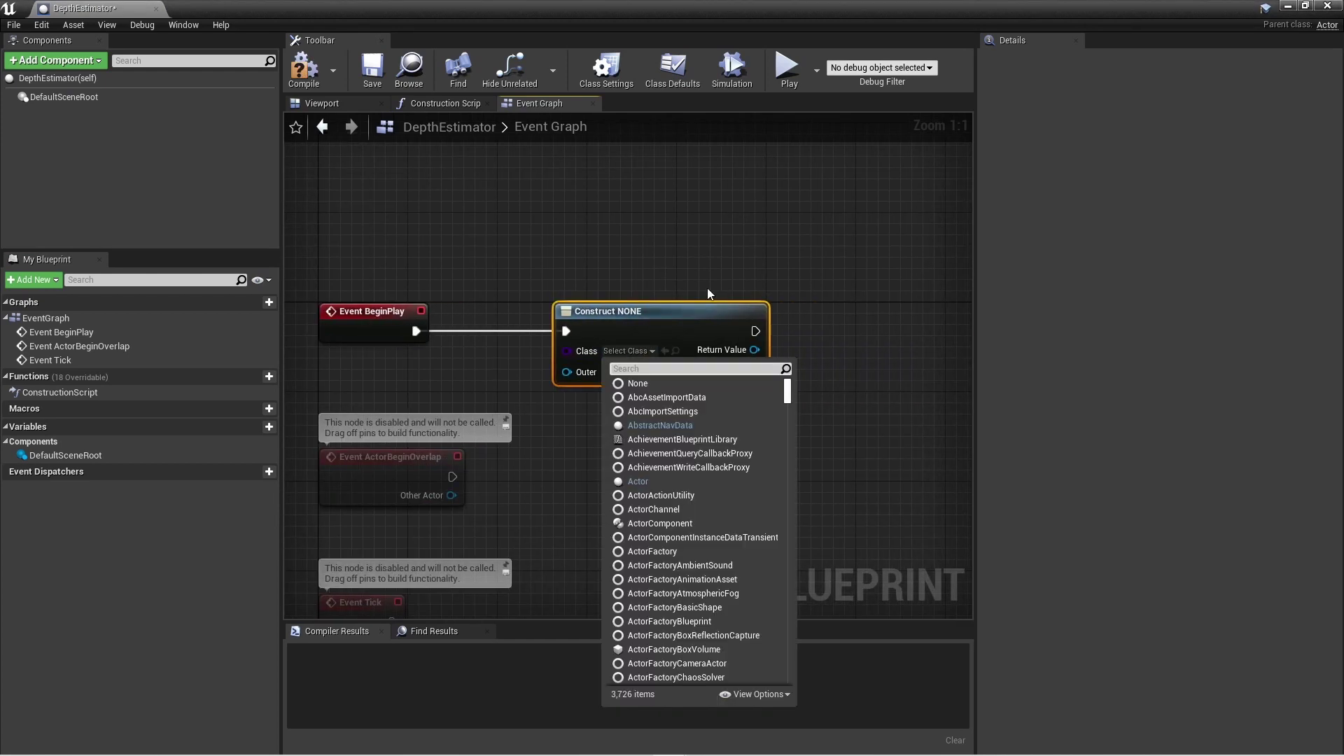
{"action": "type", "text": "onnxmodel"}
{"action": "key", "text": "Return"}
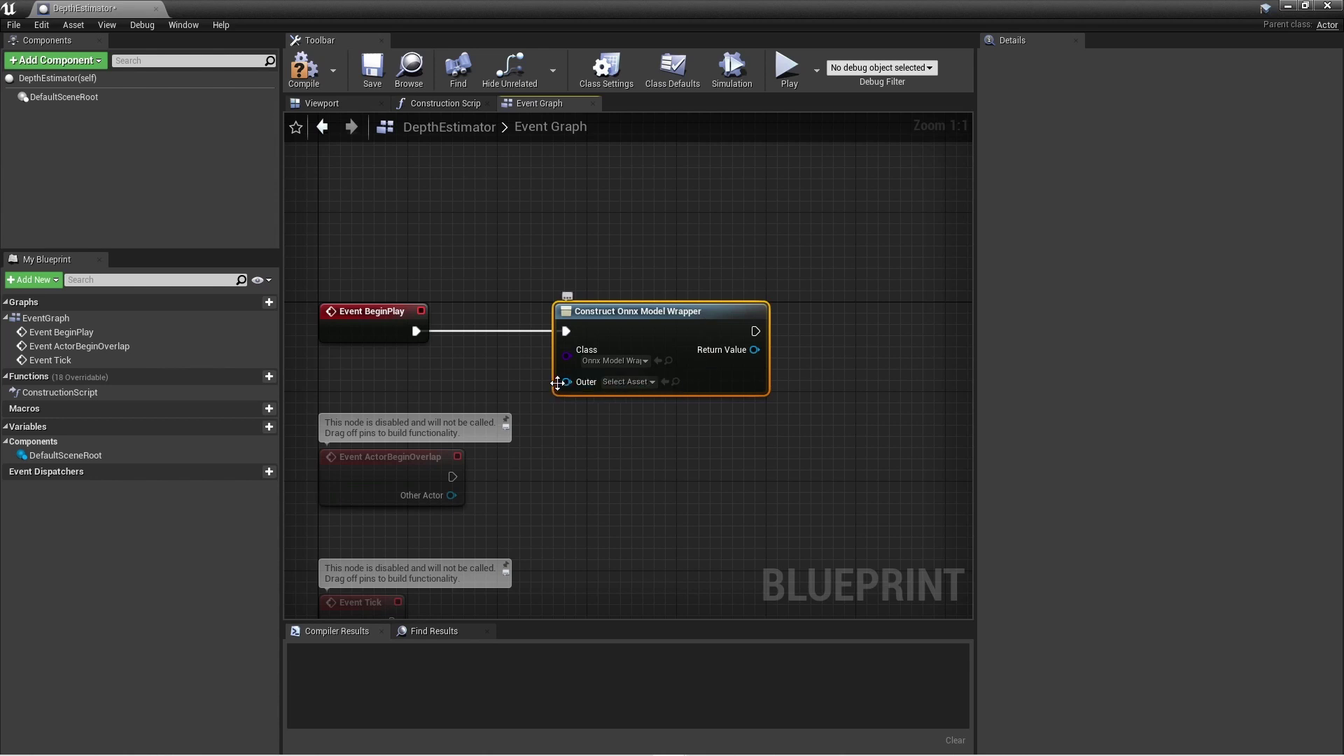
{"action": "left_click_drag", "start_coordinate": [557, 383], "coordinate": [510, 376]}
{"action": "type", "text": "self"}
{"action": "key", "text": "Return"}
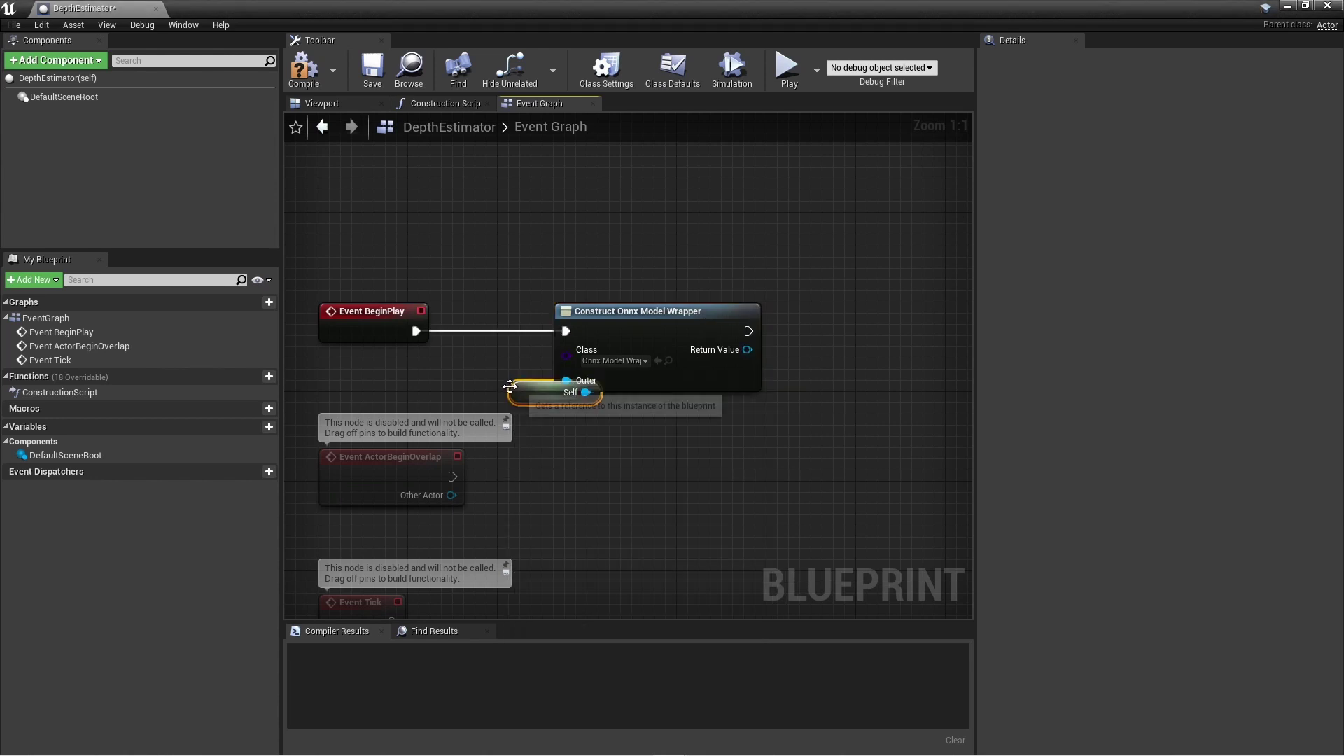
Promote the constructed object's Return Value to a variable named onnxModel.
{"action": "right_click_drag", "start_coordinate": [826, 376], "coordinate": [650, 344]}
{"action": "left_click_drag", "start_coordinate": [572, 317], "coordinate": [662, 318]}
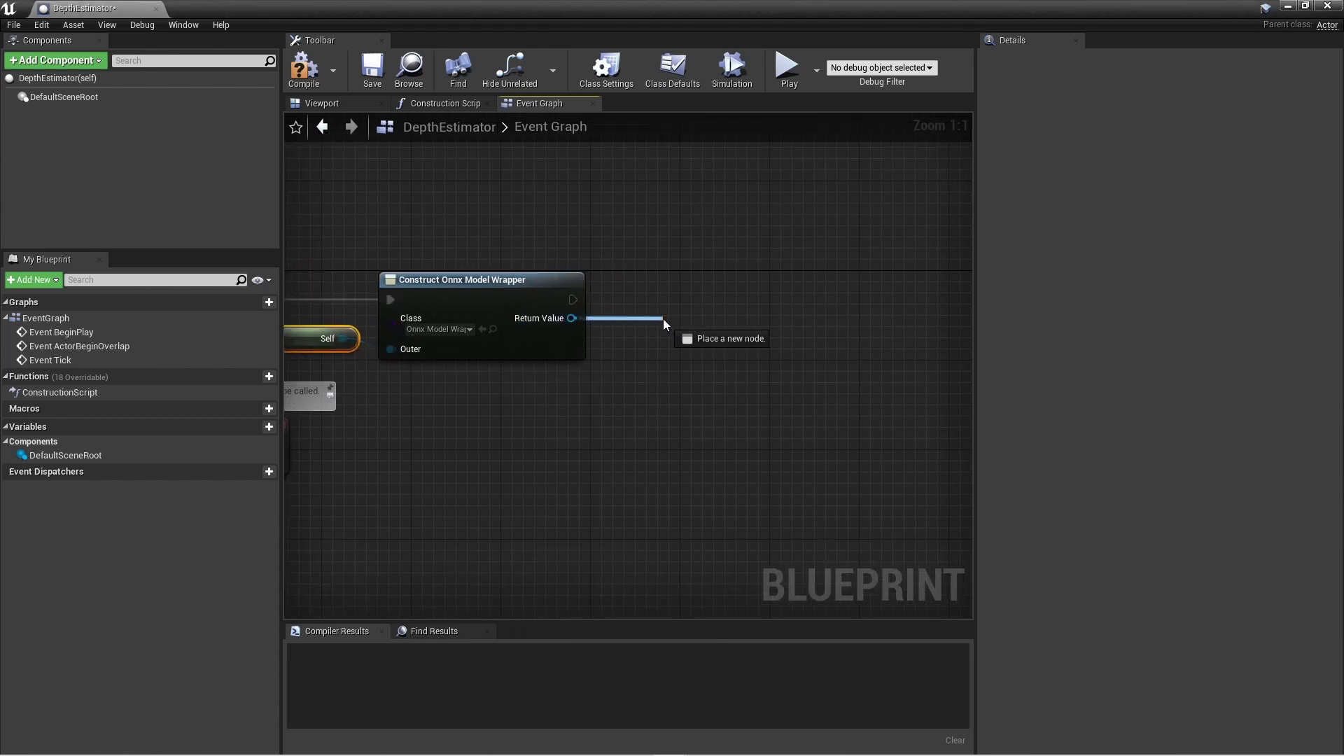
{"action": "left_click", "coordinate": [730, 391]}
{"action": "type", "text": "onnxMode"}
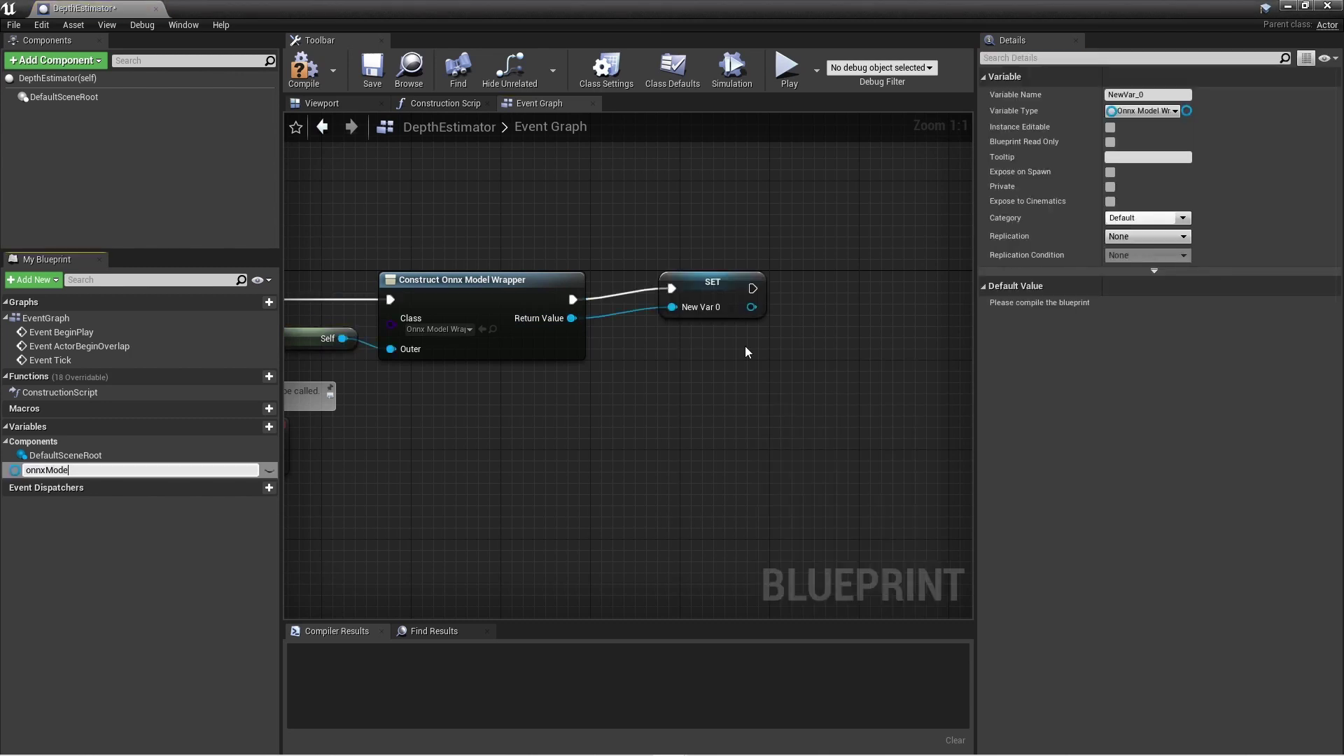
{"action": "type", "text": "l"}
{"action": "key", "text": "Return"}
{"action": "left_click_drag", "start_coordinate": [763, 293], "coordinate": [764, 304]}
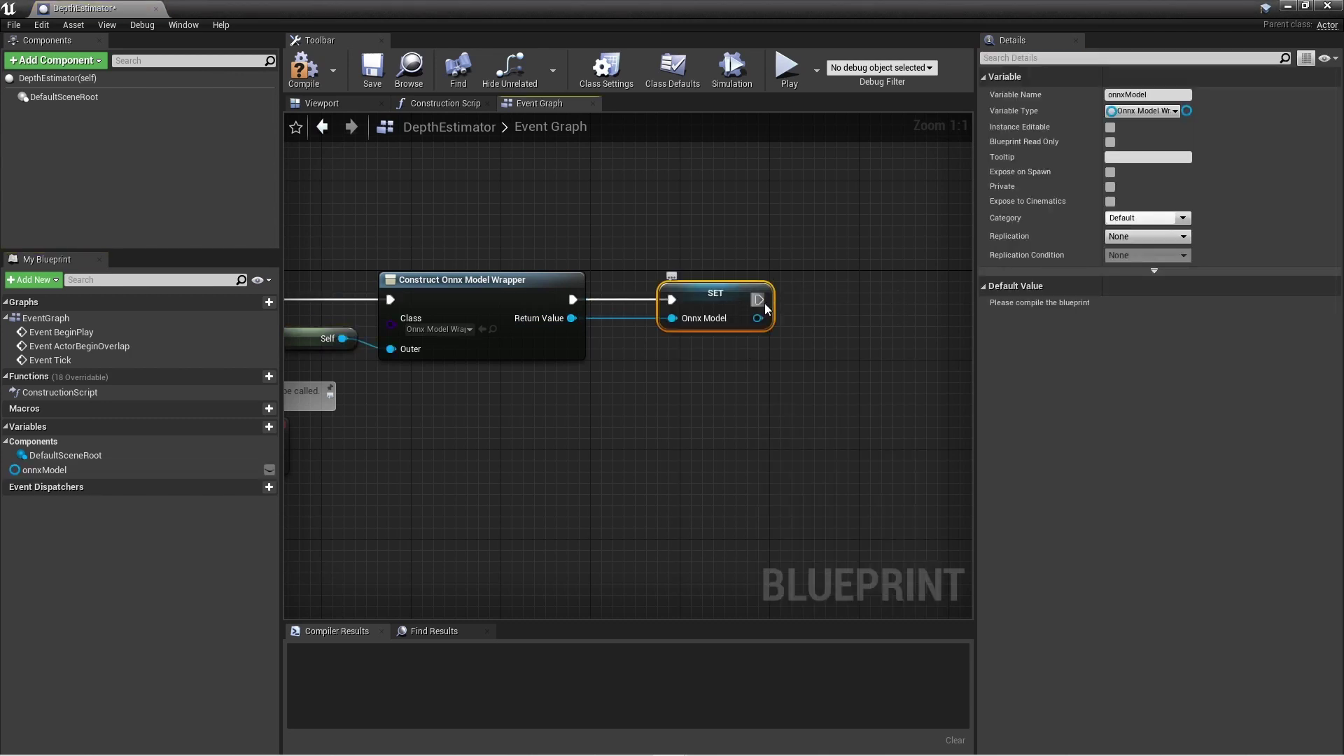
{"action": "right_click_drag", "start_coordinate": [894, 378], "coordinate": [741, 365]}
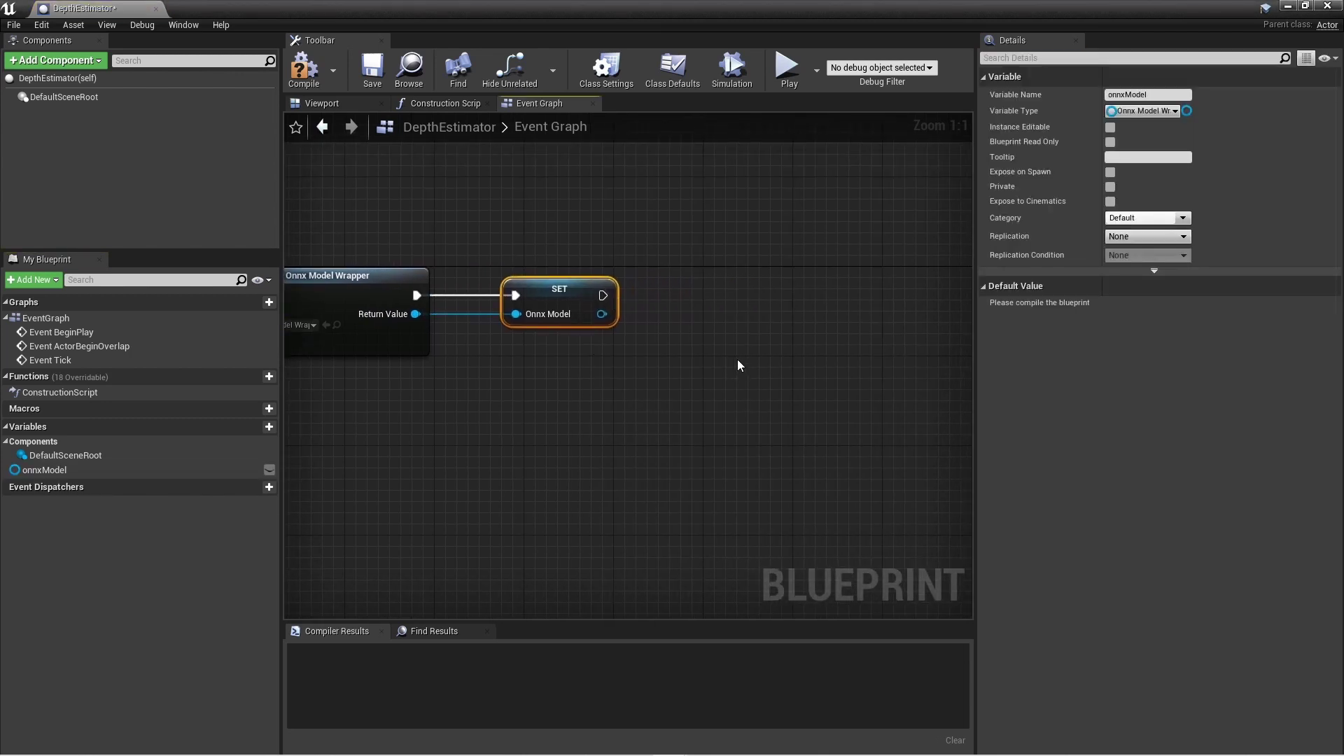
Compile the Blueprint, then search Google for 'midas depth' and open the MiDaS GitHub repository.
{"action": "left_click", "coordinate": [303, 67]}
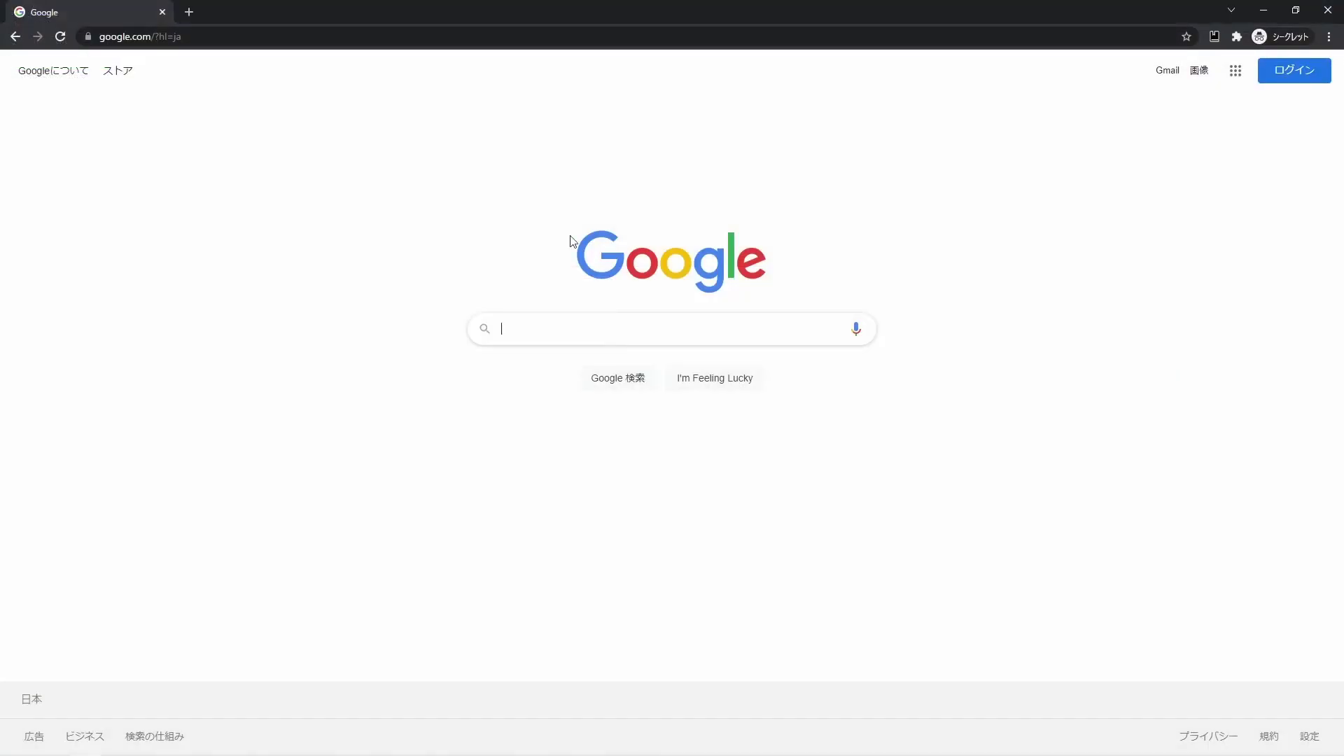
{"action": "type", "text": "midas depth"}
{"action": "key", "text": "Return"}
{"action": "left_click", "coordinate": [342, 323]}
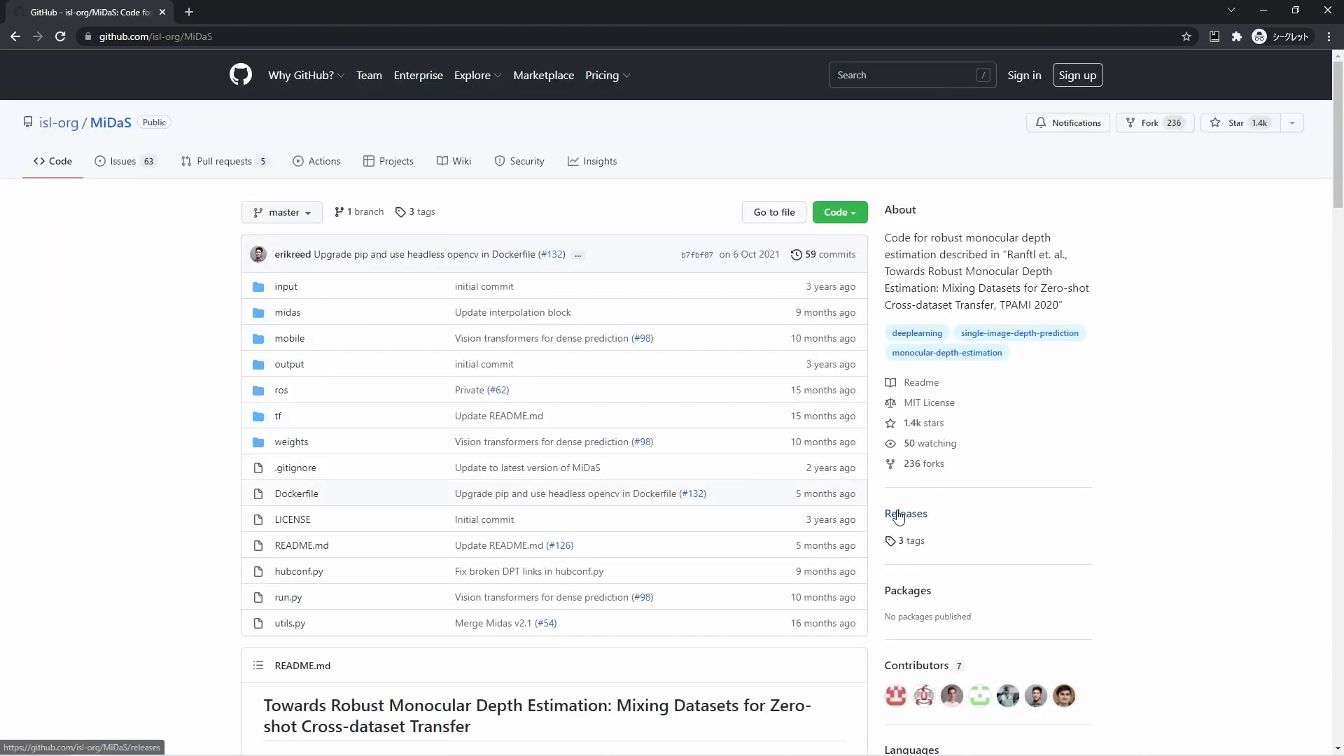
Download model-small.onnx from the MiDaS v2.1 release assets.
{"action": "left_click", "coordinate": [900, 513]}
{"action": "left_click", "coordinate": [424, 456]}
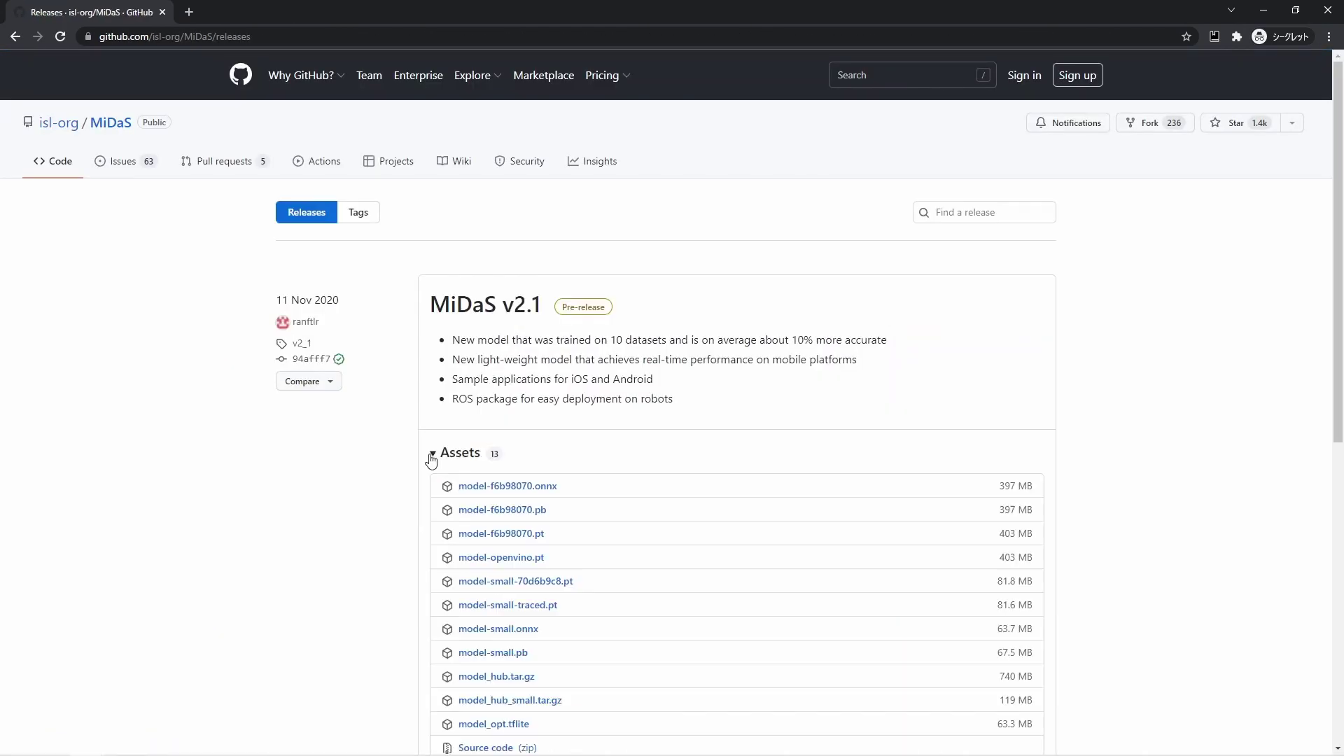
{"action": "scroll", "coordinate": [429, 455], "scroll_direction": "down", "scroll_amount": 3}
{"action": "left_click", "coordinate": [500, 424]}
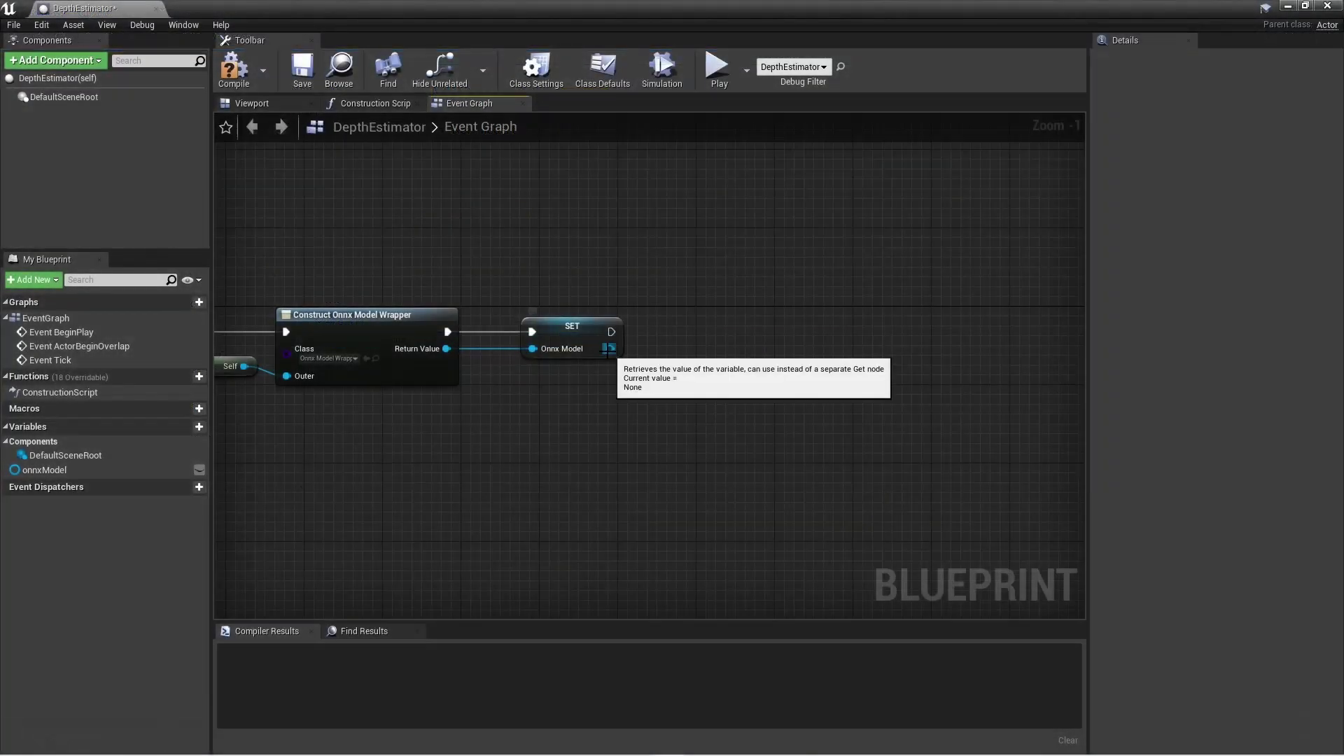
Add an Init node on onnxModel with the downloaded model-small.onnx file path.
{"action": "left_click_drag", "start_coordinate": [609, 349], "coordinate": [731, 344]}
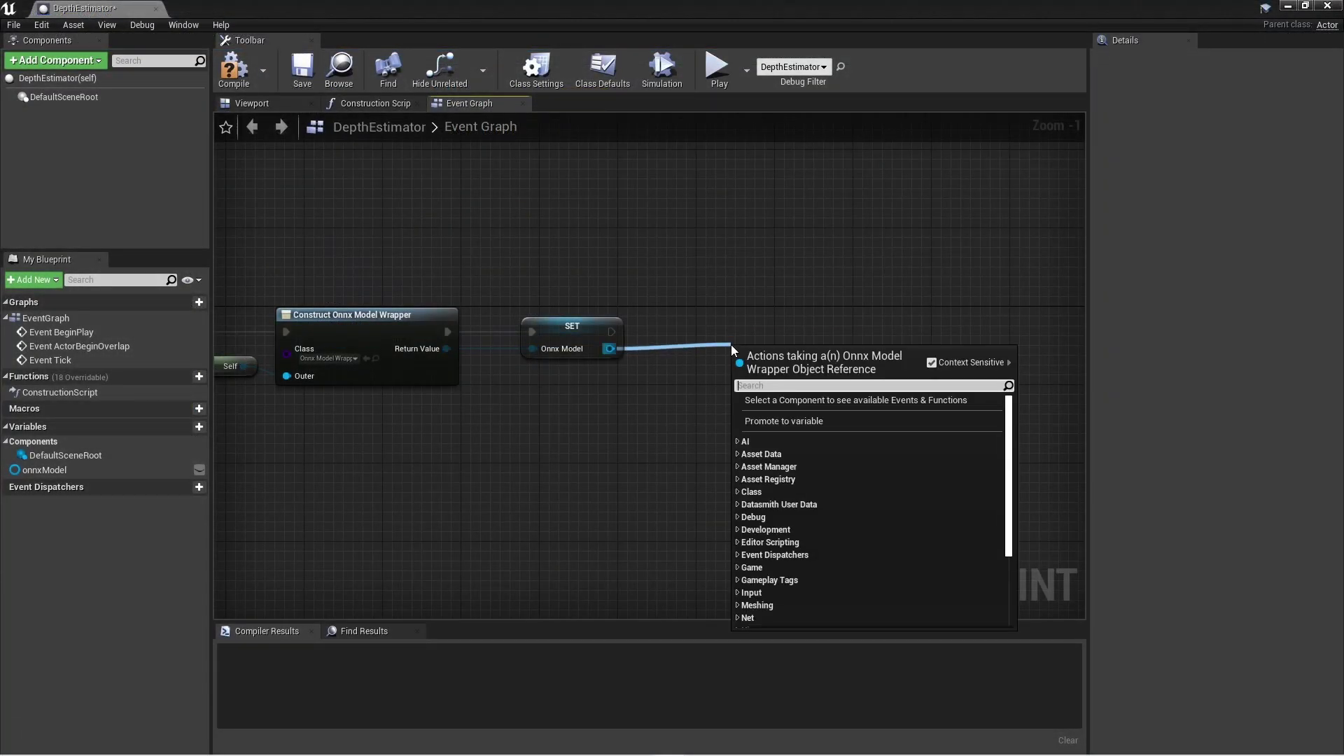
{"action": "type", "text": "init"}
{"action": "key", "text": "Return"}
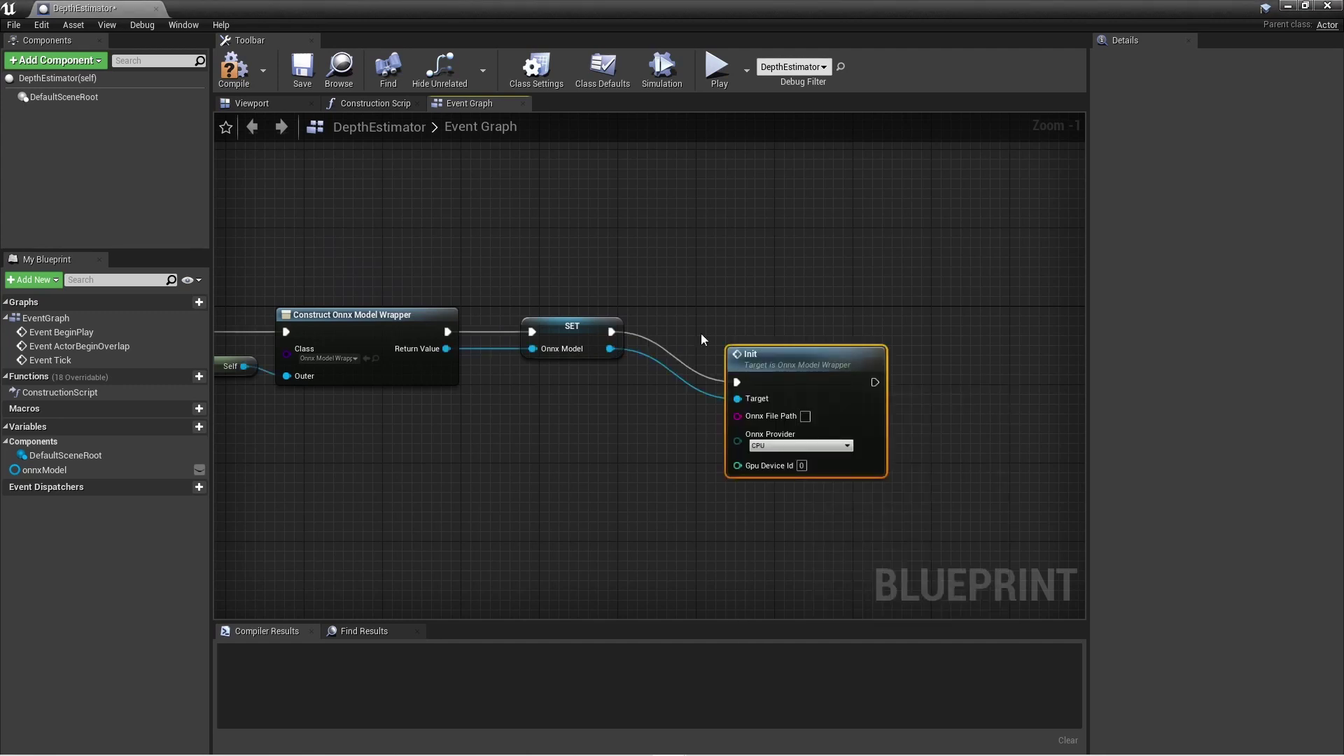
{"action": "left_click_drag", "start_coordinate": [763, 355], "coordinate": [763, 307]}
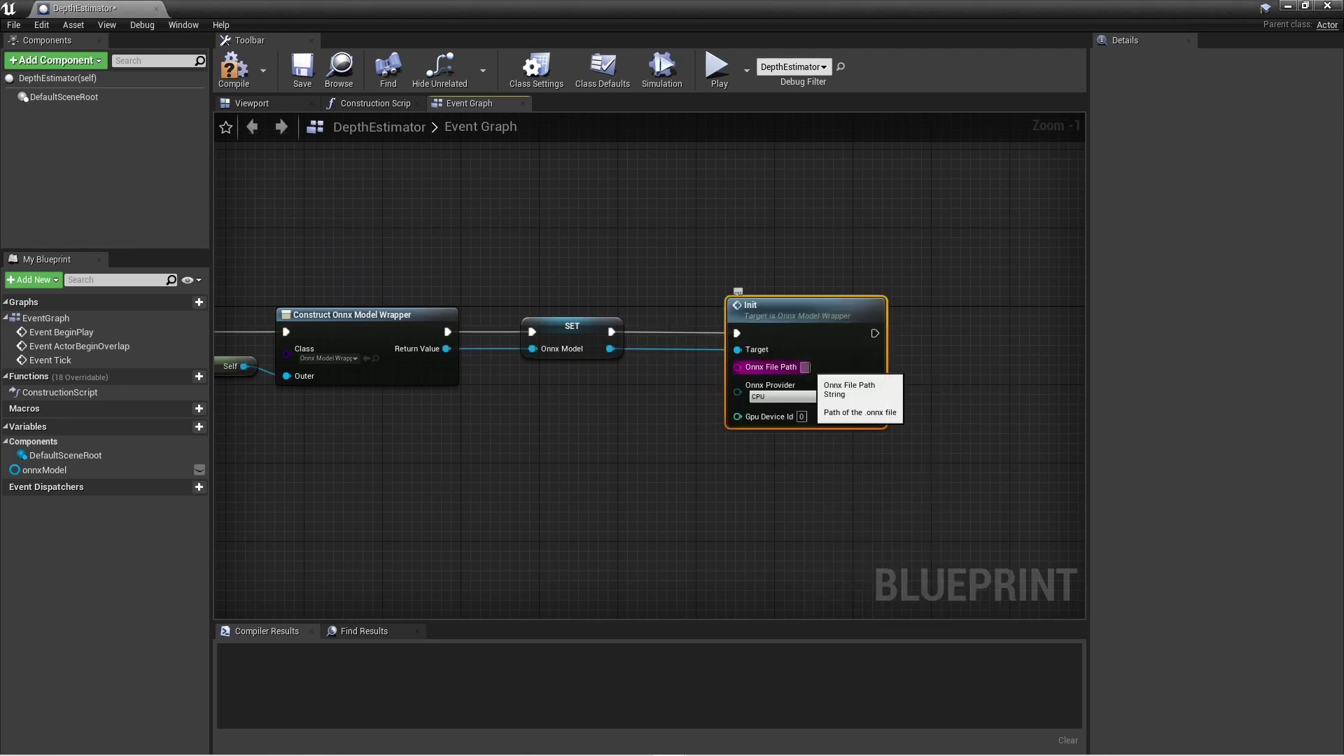
{"action": "left_click", "coordinate": [805, 367]}
{"action": "type", "text": "C:\\Users\\AkiyaSouken\\Downloads\\model-small.onnx"}
{"action": "right_click_drag", "start_coordinate": [963, 537], "coordinate": [848, 467]}
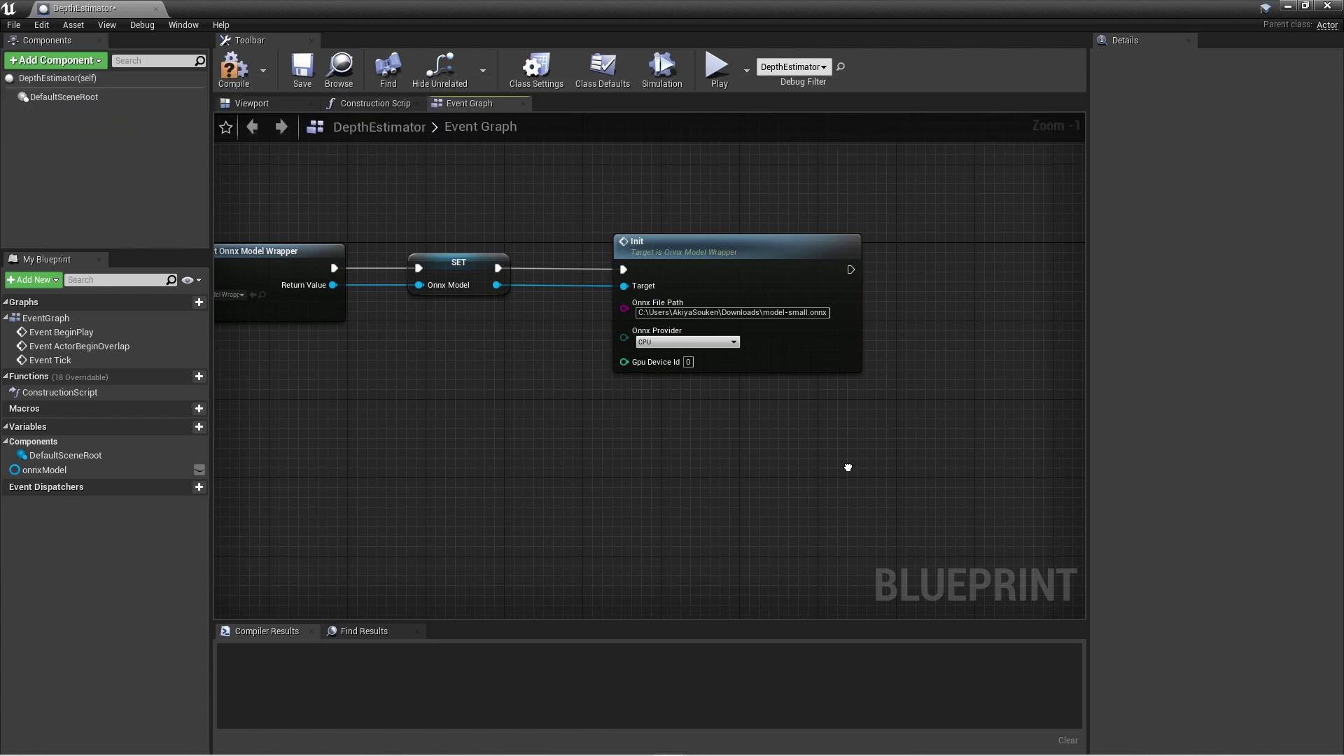
After Init, call Get Output Tensors Info and loop over the results with For Each Loop.
{"action": "left_click_drag", "start_coordinate": [497, 285], "coordinate": [607, 495]}
{"action": "type", "text": "get ou"}
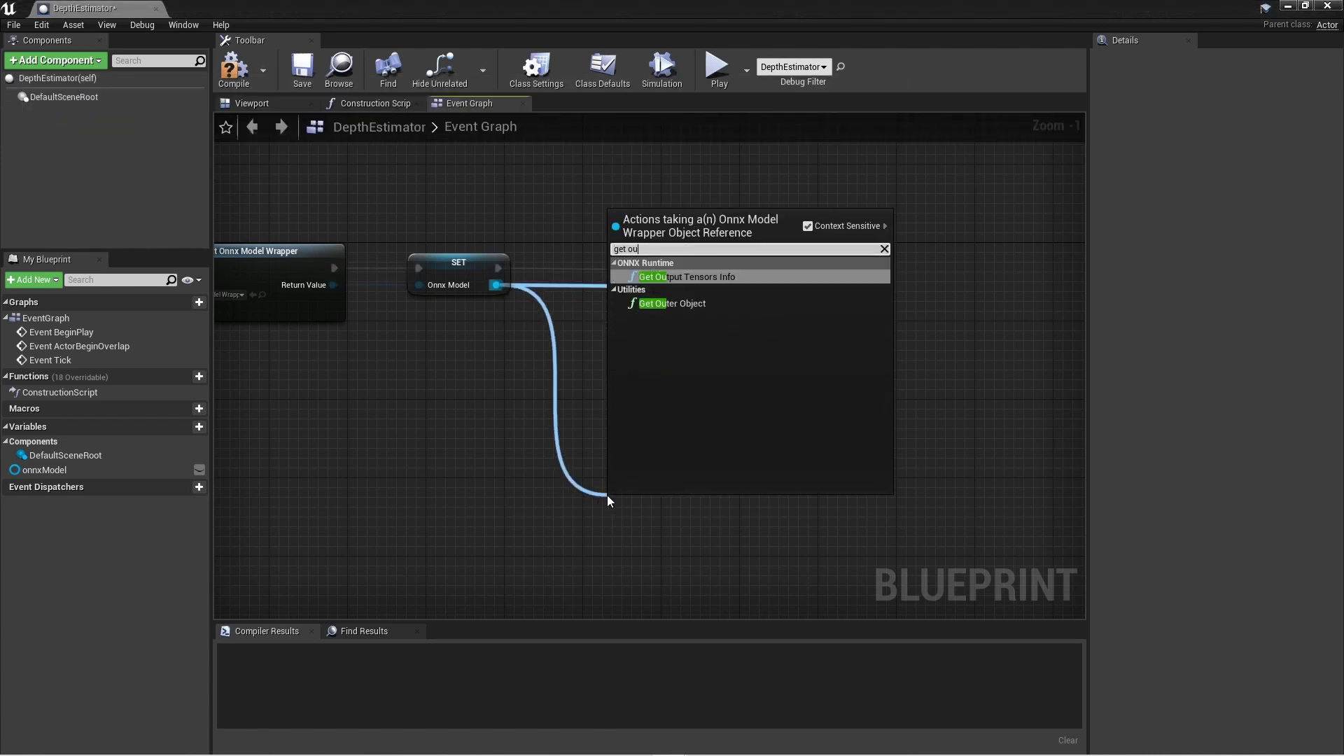
{"action": "key", "text": "Return"}
{"action": "left_click_drag", "start_coordinate": [851, 269], "coordinate": [633, 521]}
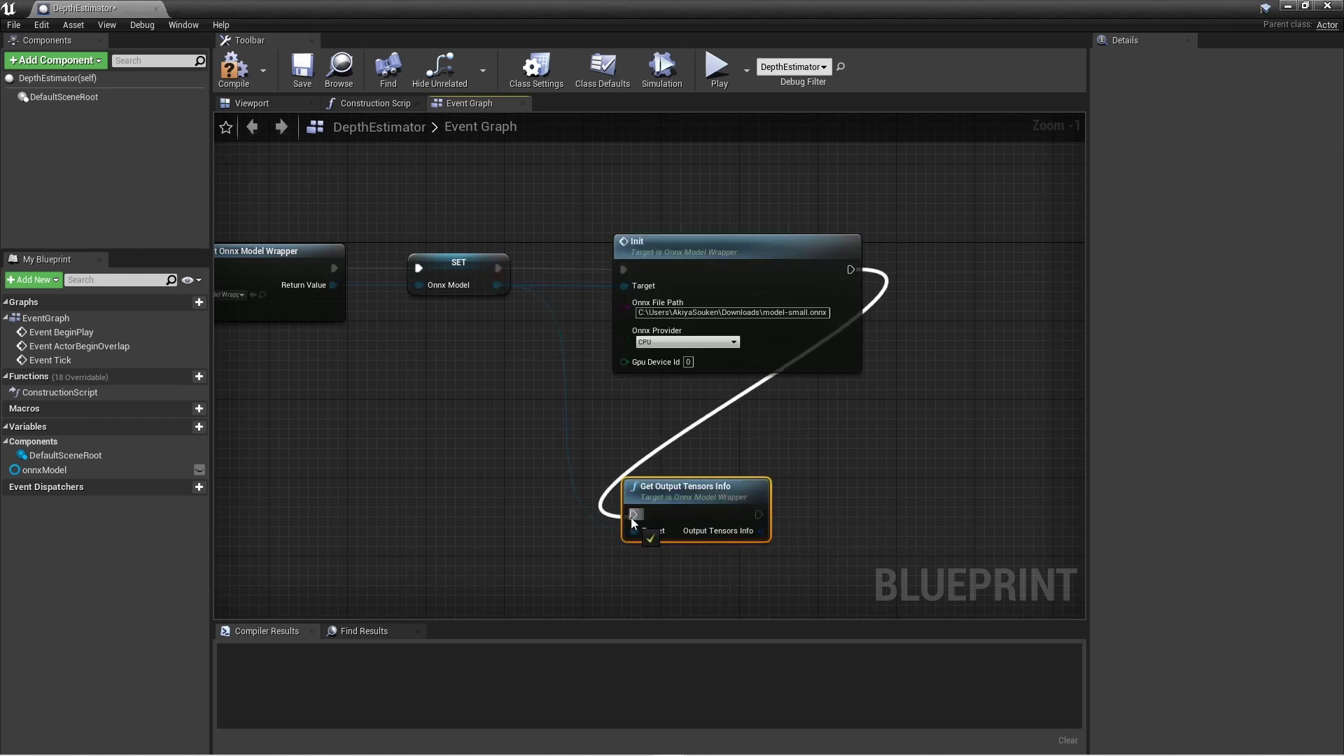
{"action": "right_click_drag", "start_coordinate": [633, 522], "coordinate": [425, 451]}
{"action": "left_click_drag", "start_coordinate": [551, 460], "coordinate": [691, 461]}
{"action": "type", "text": "for eac"}
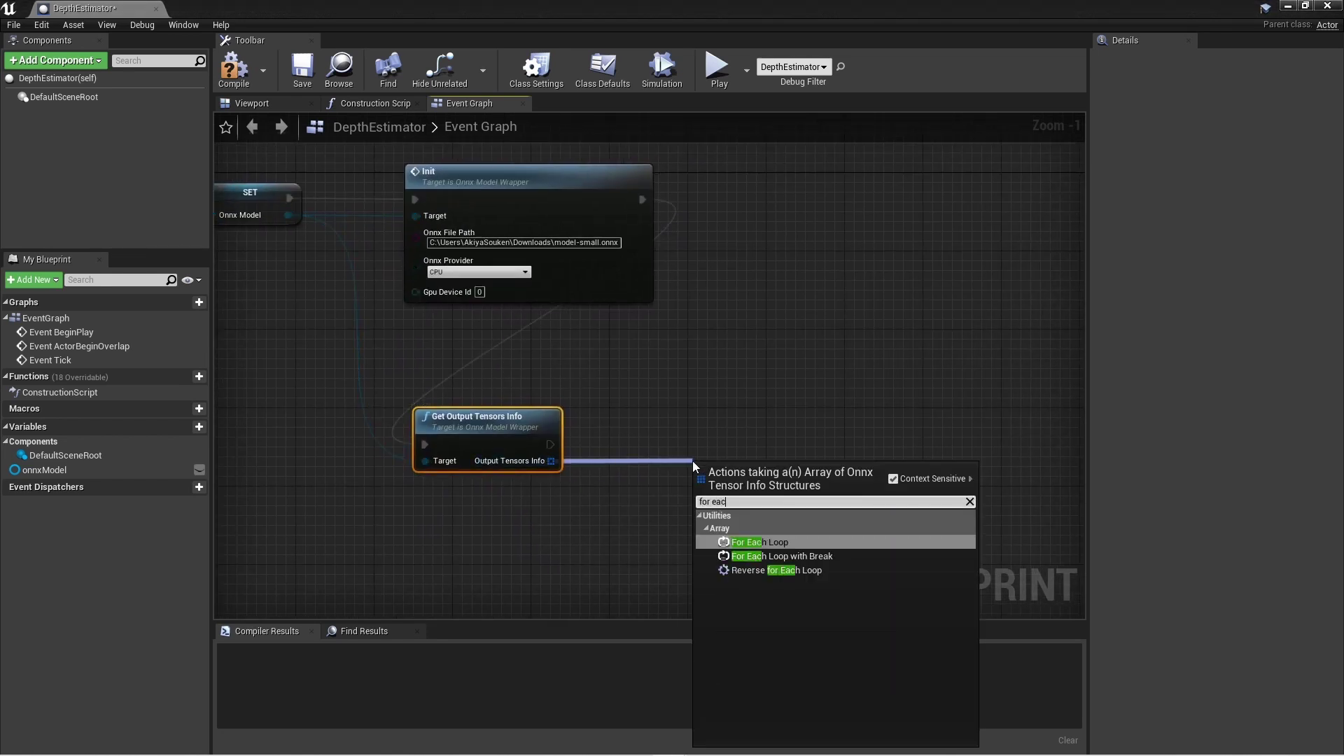
{"action": "type", "text": "h"}
{"action": "key", "text": "Return"}
{"action": "left_click_drag", "start_coordinate": [550, 445], "coordinate": [699, 443]}
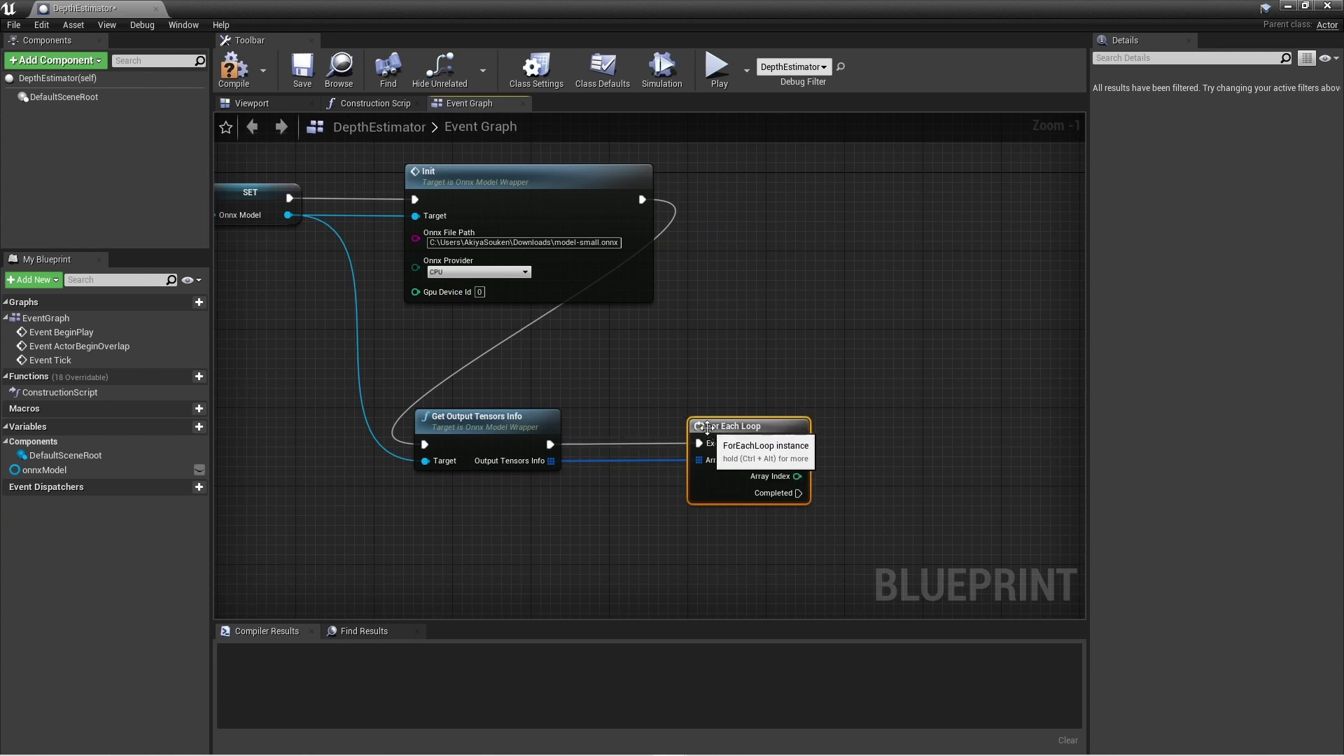
{"action": "right_click_drag", "start_coordinate": [707, 427], "coordinate": [523, 395]}
Break each OnnxTensorInfo, loop over its Shape, and convert each dimension with ToText (int64).
{"action": "left_click_drag", "start_coordinate": [612, 428], "coordinate": [676, 423]}
{"action": "type", "text": "break"}
{"action": "key", "text": "Return"}
{"action": "right_click_drag", "start_coordinate": [722, 568], "coordinate": [533, 556]}
{"action": "left_click_drag", "start_coordinate": [629, 490], "coordinate": [729, 446]}
{"action": "type", "text": "for each"}
{"action": "key", "text": "Return"}
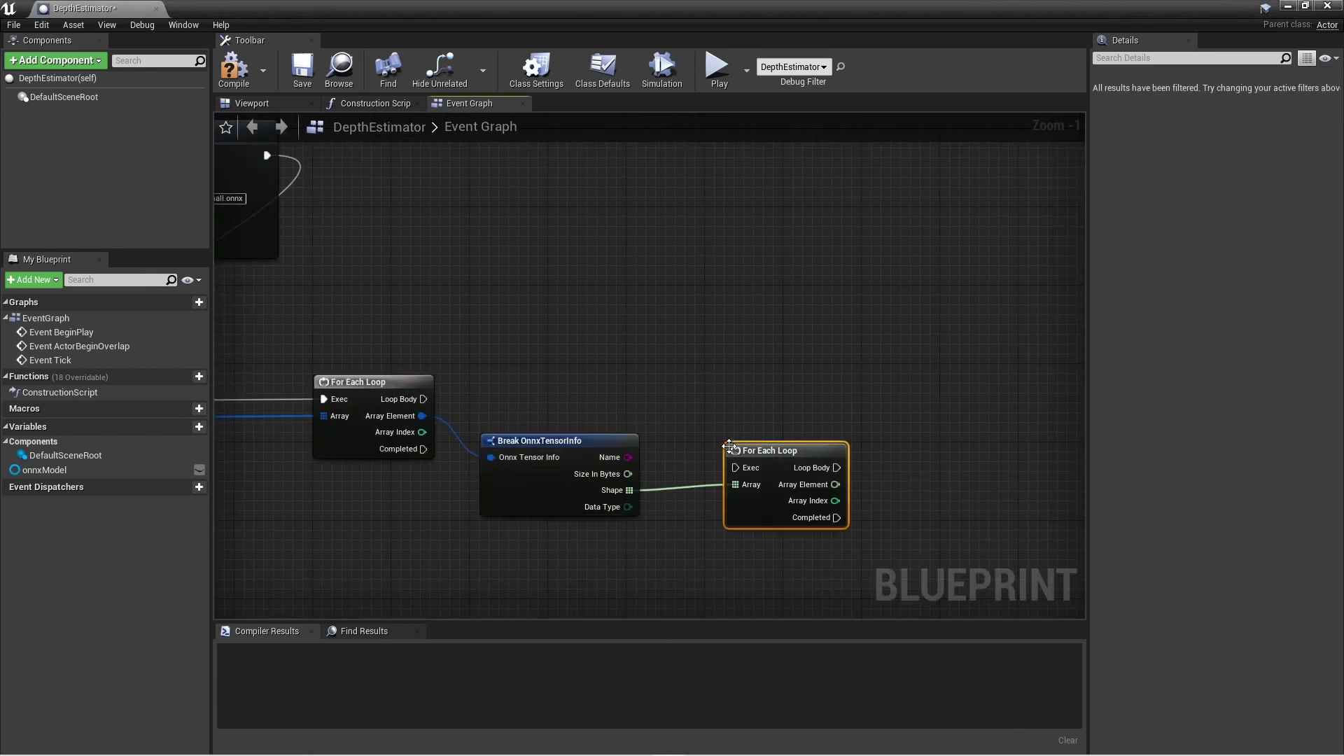
{"action": "right_click_drag", "start_coordinate": [888, 489], "coordinate": [690, 467]}
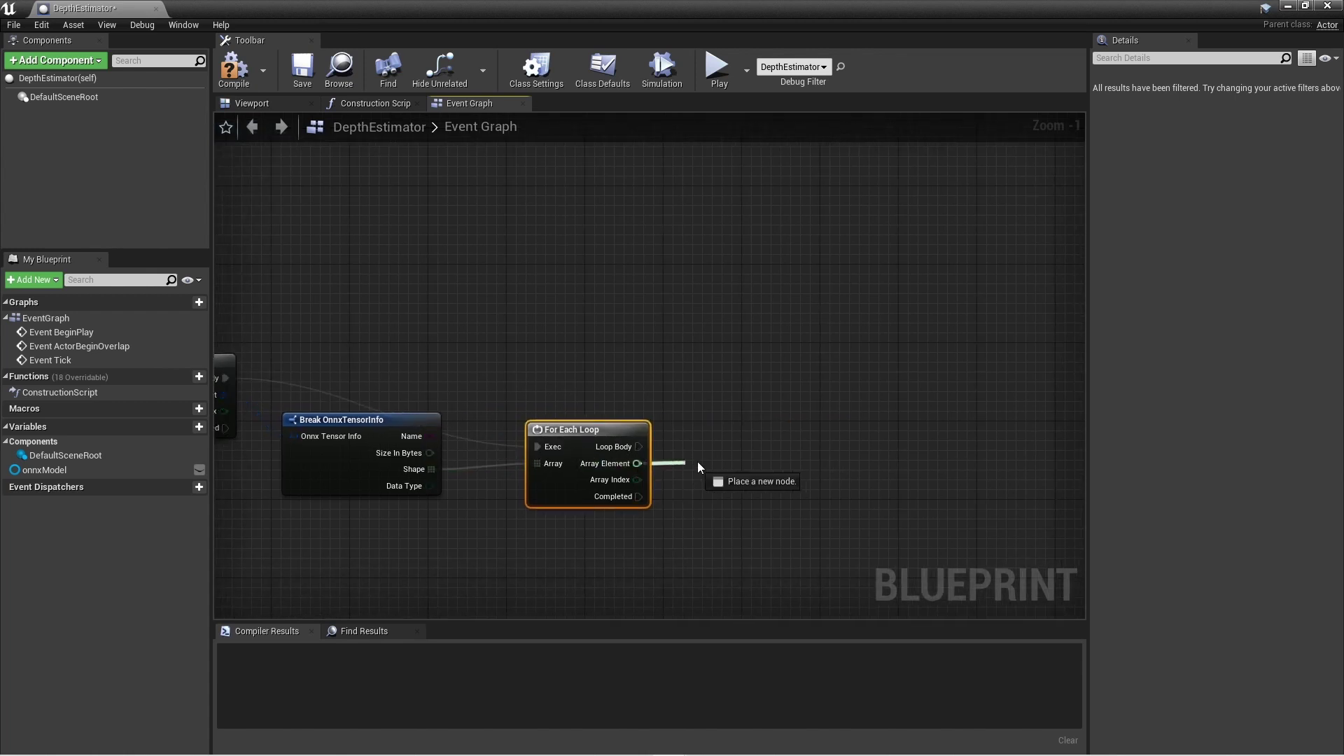
{"action": "left_click_drag", "start_coordinate": [637, 463], "coordinate": [699, 465]}
{"action": "type", "text": "totext"}
{"action": "key", "text": "Return"}
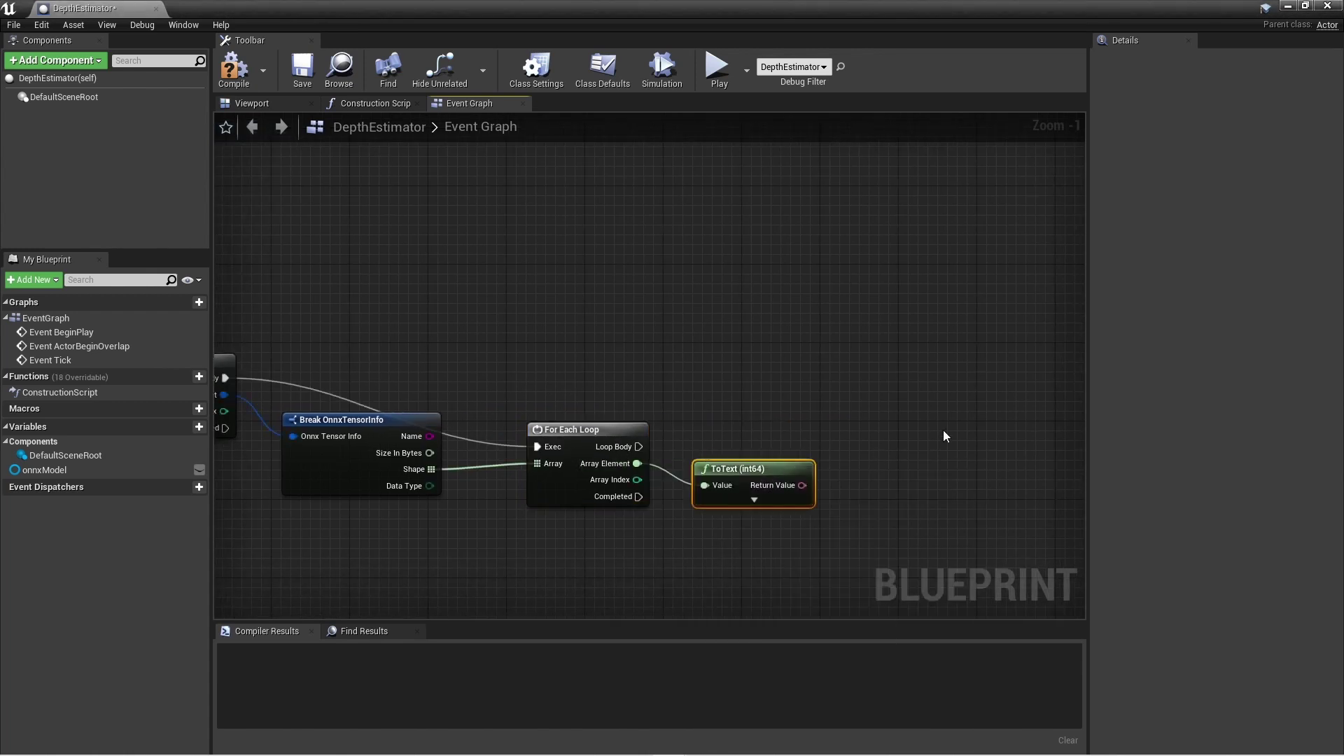
Print each shape dimension with a Print String on the inner Loop Body.
{"action": "right_click", "coordinate": [943, 431]}
{"action": "type", "text": "print st"}
{"action": "key", "text": "Return"}
{"action": "scroll", "coordinate": [994, 455], "scroll_direction": "up", "scroll_amount": 1}
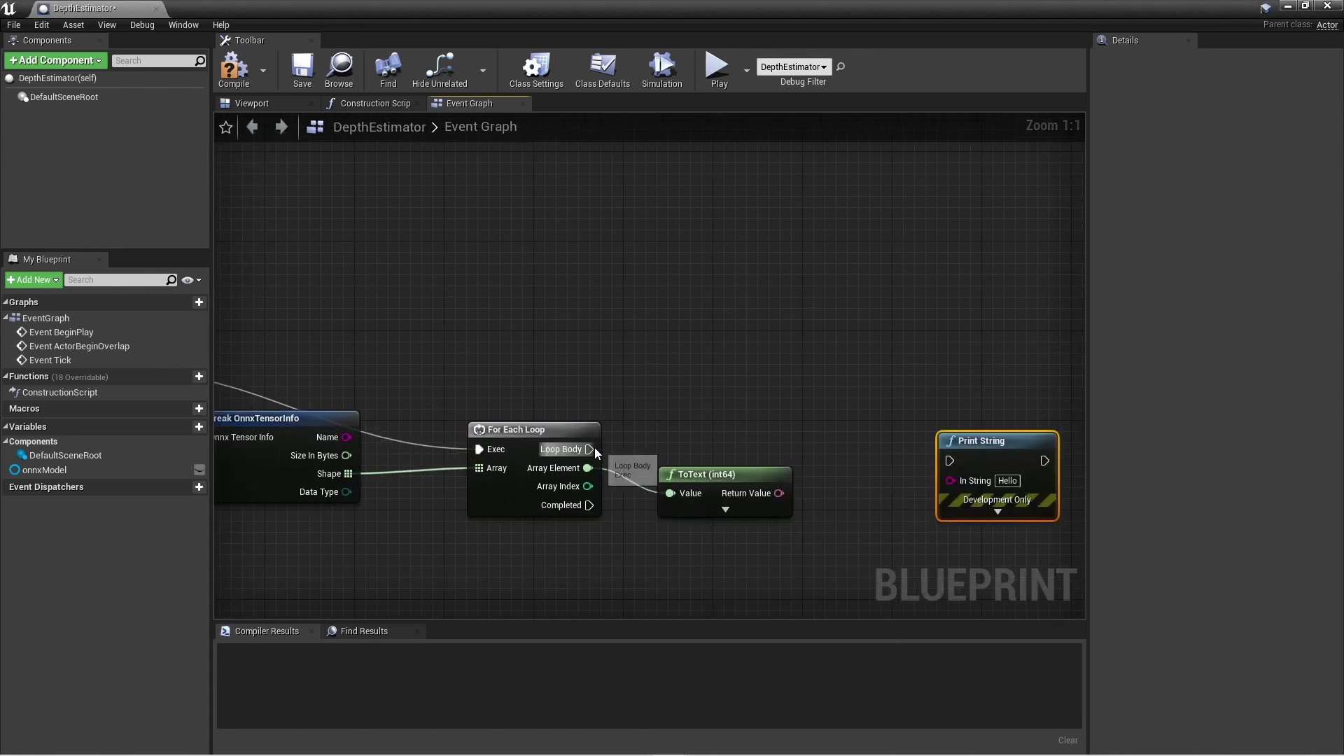
{"action": "left_click_drag", "start_coordinate": [594, 449], "coordinate": [950, 461]}
{"action": "left_click_drag", "start_coordinate": [778, 493], "coordinate": [951, 482]}
{"action": "scroll", "coordinate": [939, 483], "scroll_direction": "down", "scroll_amount": 1}
{"action": "right_click_drag", "start_coordinate": [901, 565], "coordinate": [901, 410]}
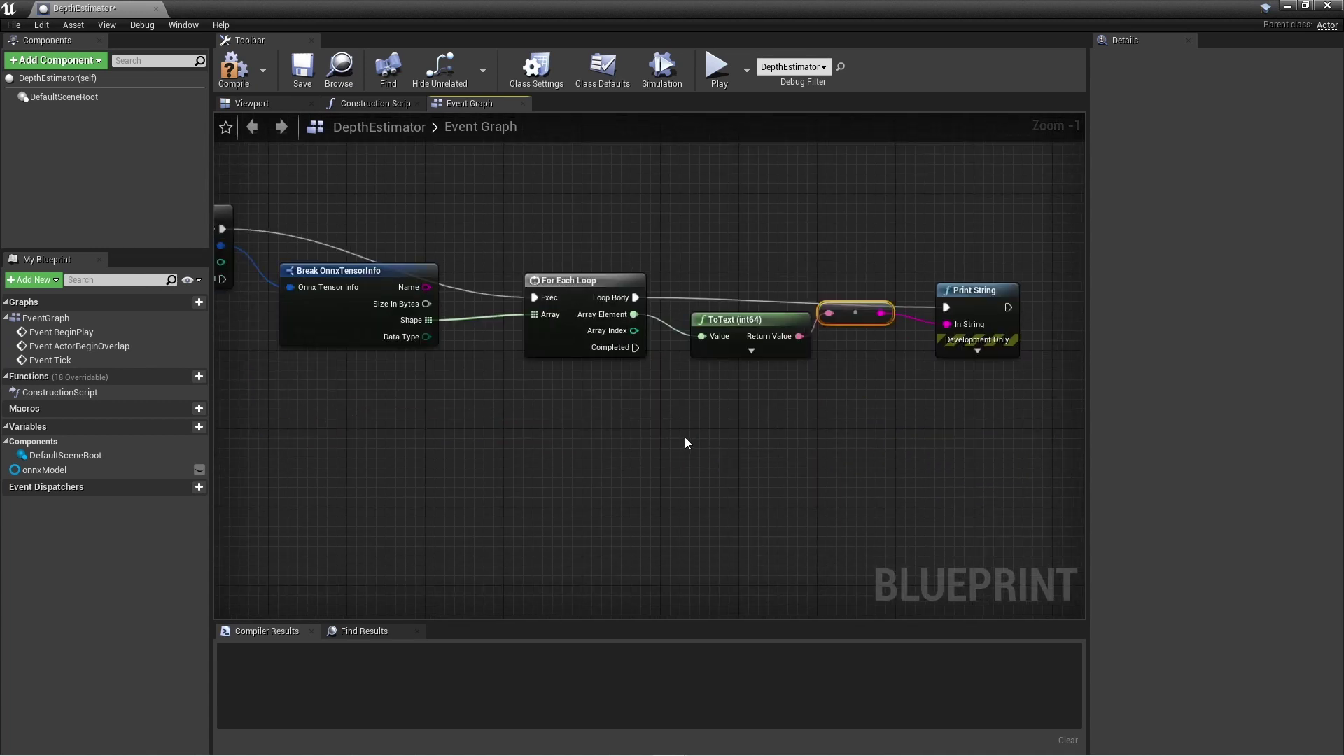
Print the tensor's Data Type with a second Print String on Completed, then compile.
{"action": "right_click", "coordinate": [686, 443]}
{"action": "type", "text": "print st"}
{"action": "key", "text": "Return"}
{"action": "left_click_drag", "start_coordinate": [635, 347], "coordinate": [691, 467]}
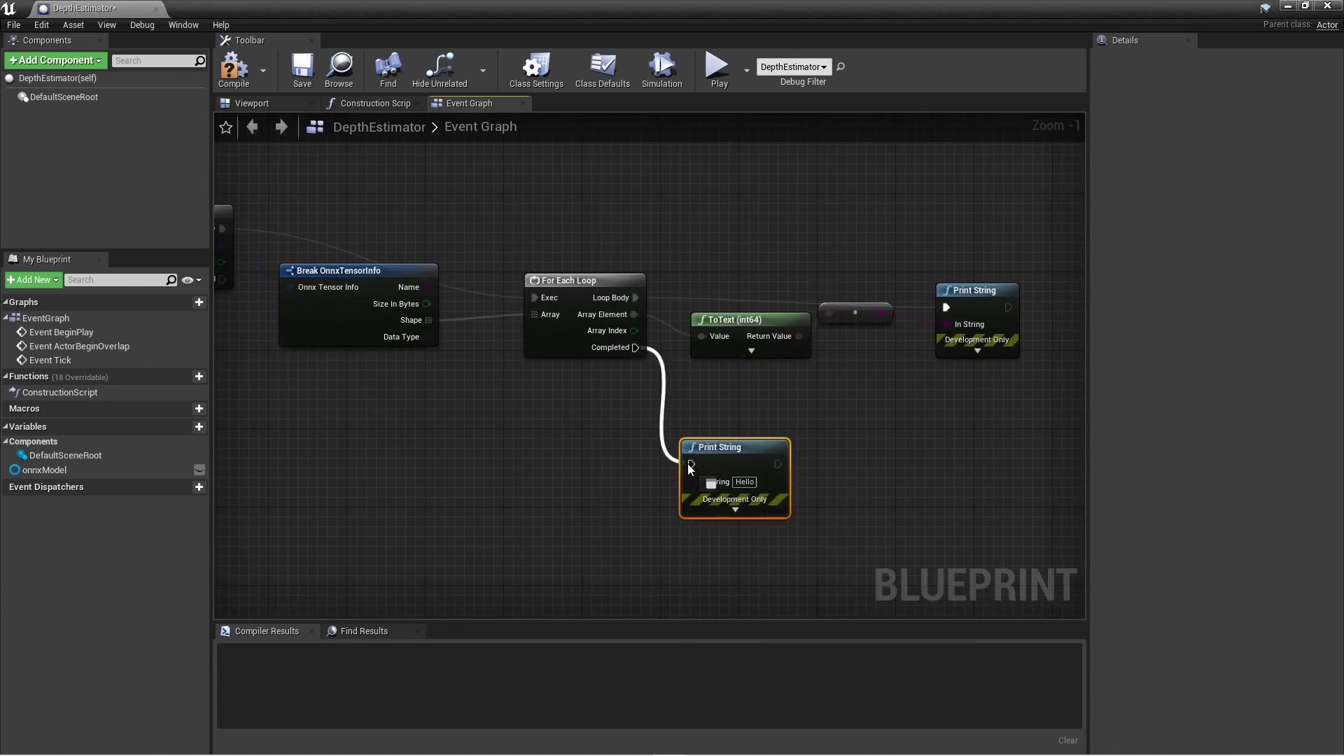
{"action": "left_click_drag", "start_coordinate": [426, 337], "coordinate": [692, 481]}
{"action": "left_click_drag", "start_coordinate": [531, 369], "coordinate": [532, 411]}
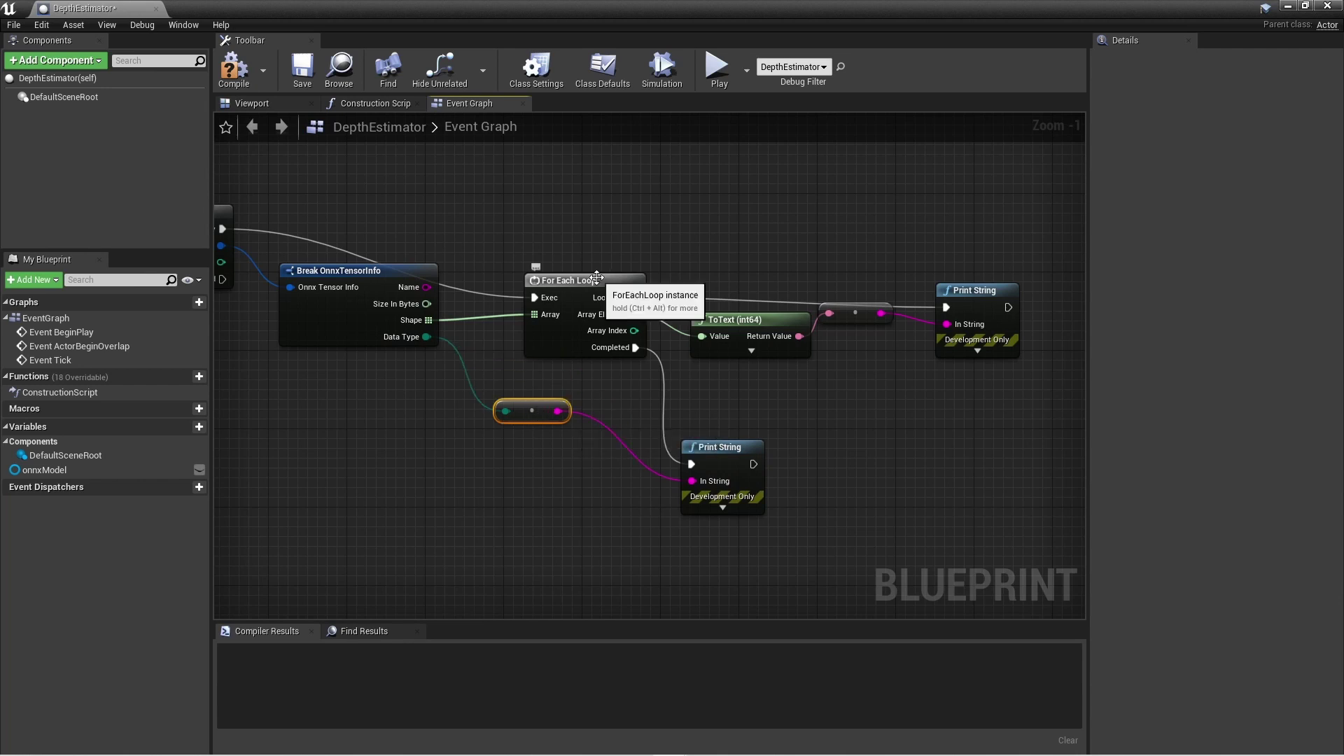
{"action": "left_click", "coordinate": [856, 313]}
{"action": "left_click", "coordinate": [798, 315], "text": "ctrl"}
{"action": "scroll", "coordinate": [567, 458], "scroll_direction": "down", "scroll_amount": 3}
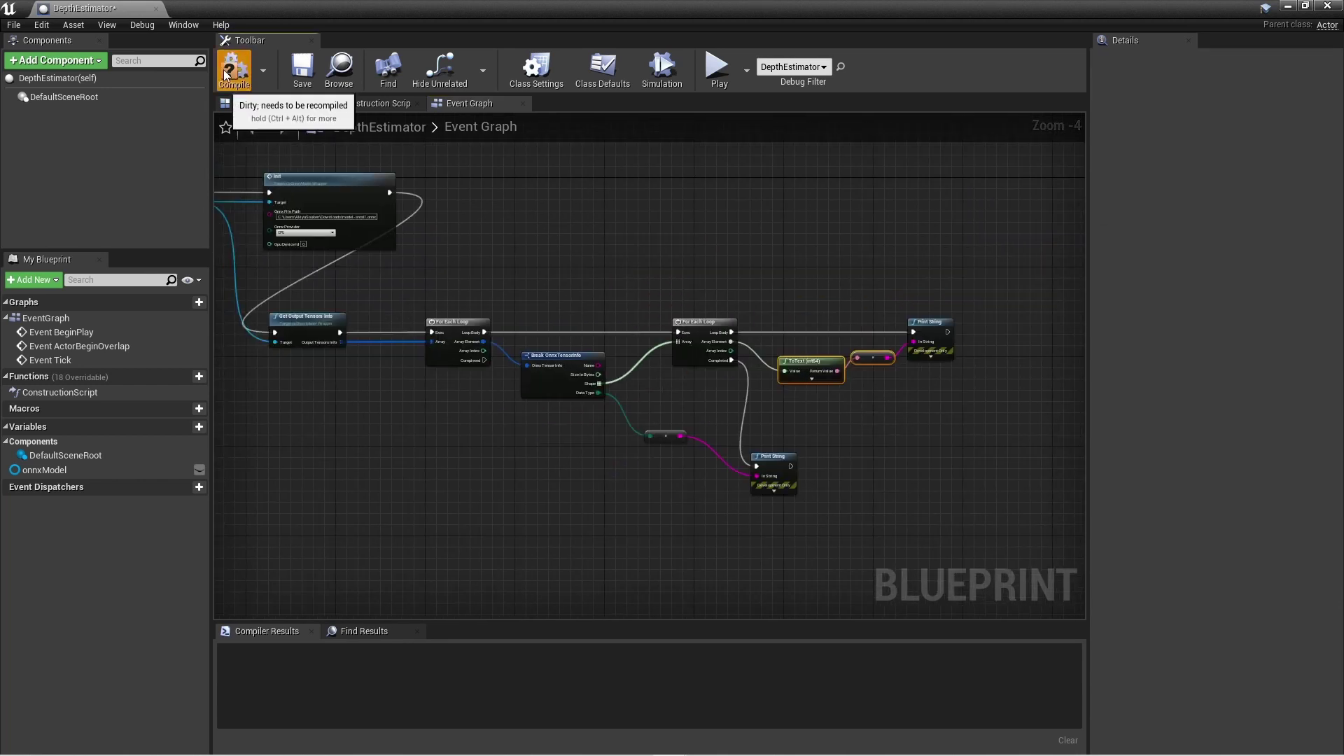
{"action": "left_click", "coordinate": [226, 75]}
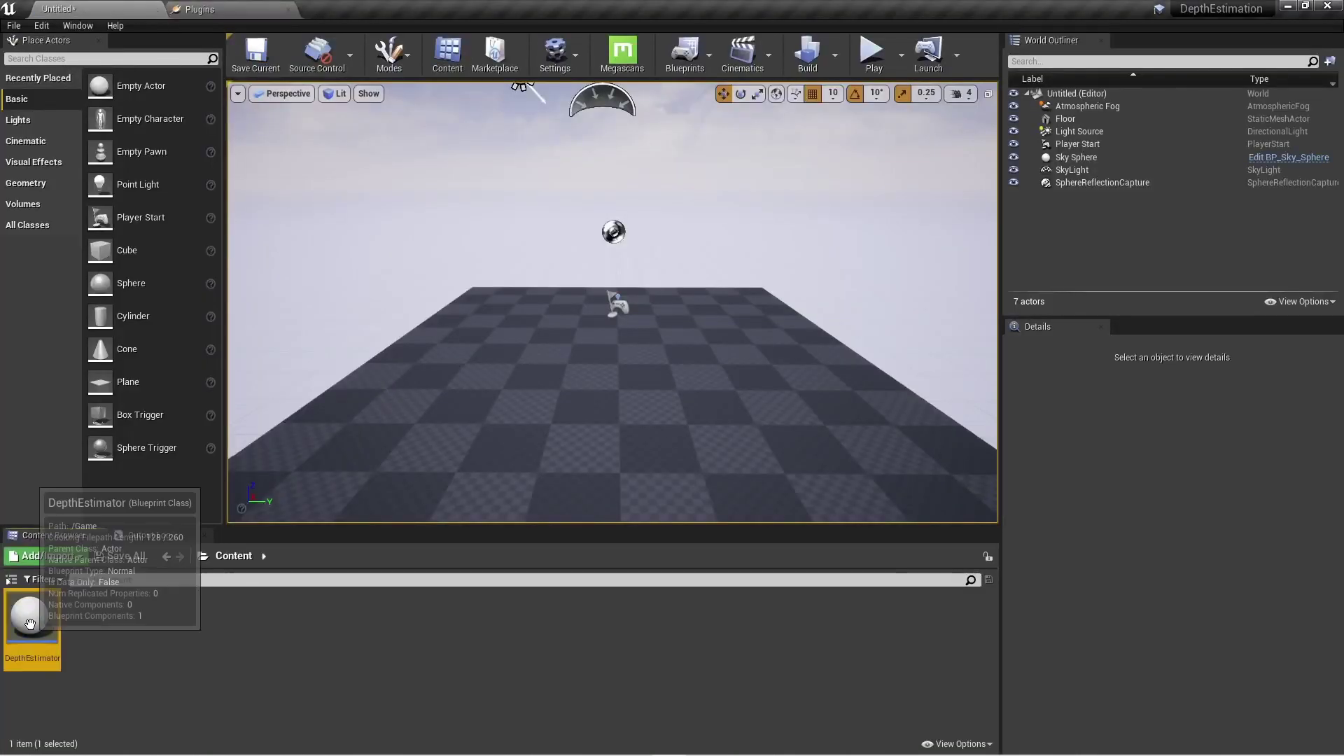
Drop a DepthEstimator actor into the level, play to see FLOAT, 256, 256, 1, then reopen its Blueprint.
{"action": "left_click_drag", "start_coordinate": [32, 619], "coordinate": [623, 363]}
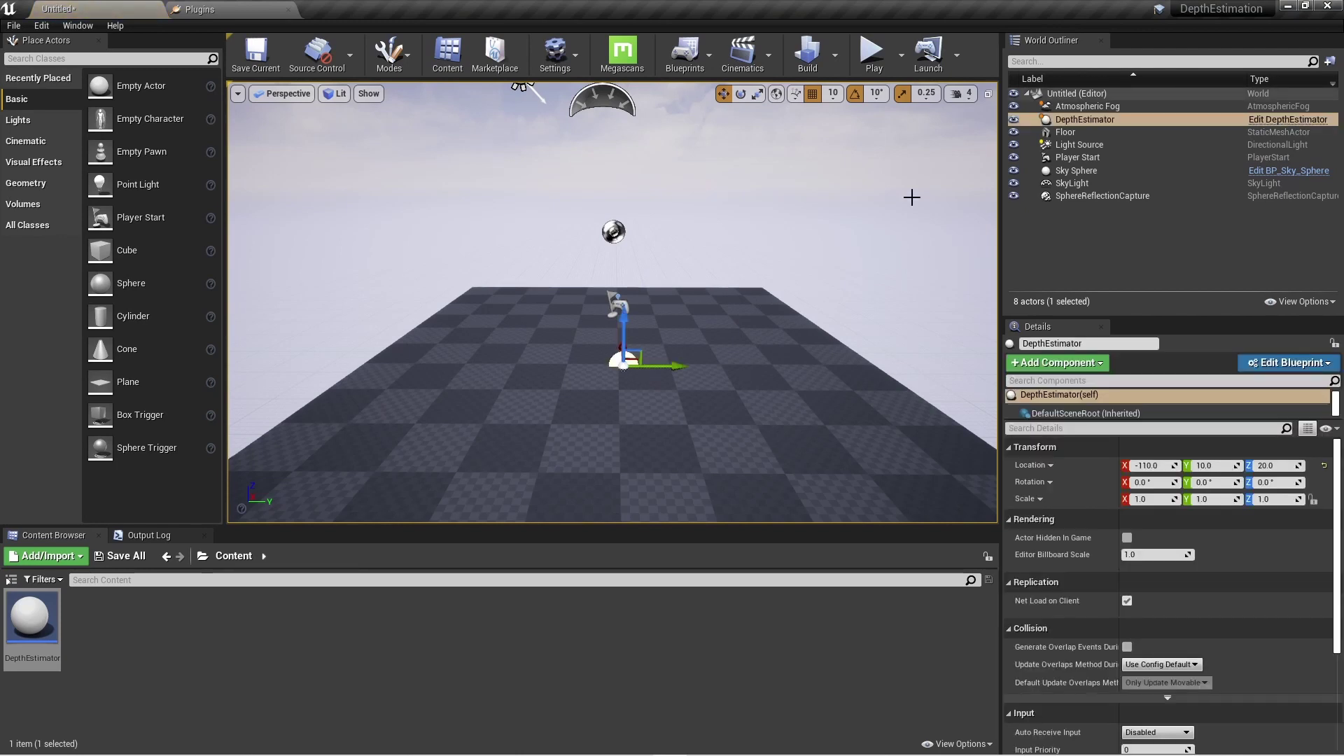
{"action": "left_click", "coordinate": [872, 52]}
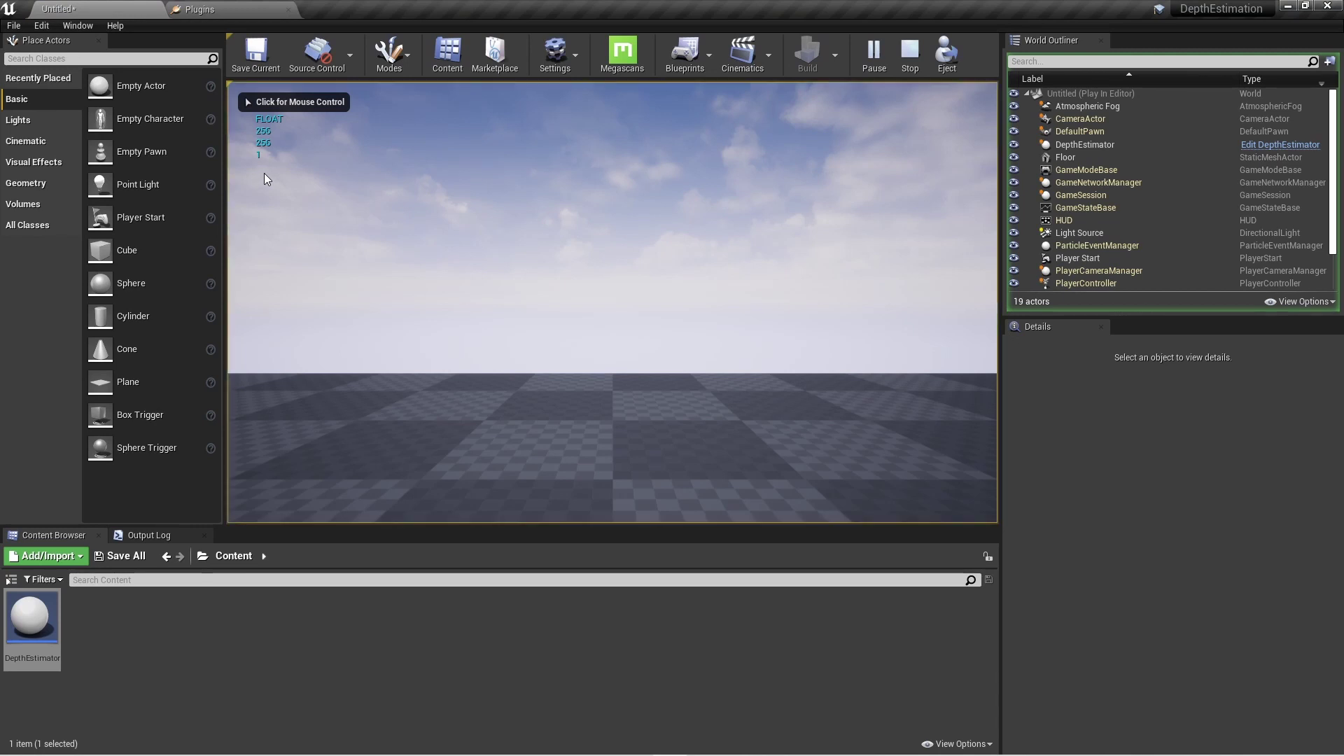
{"action": "left_click", "coordinate": [904, 63]}
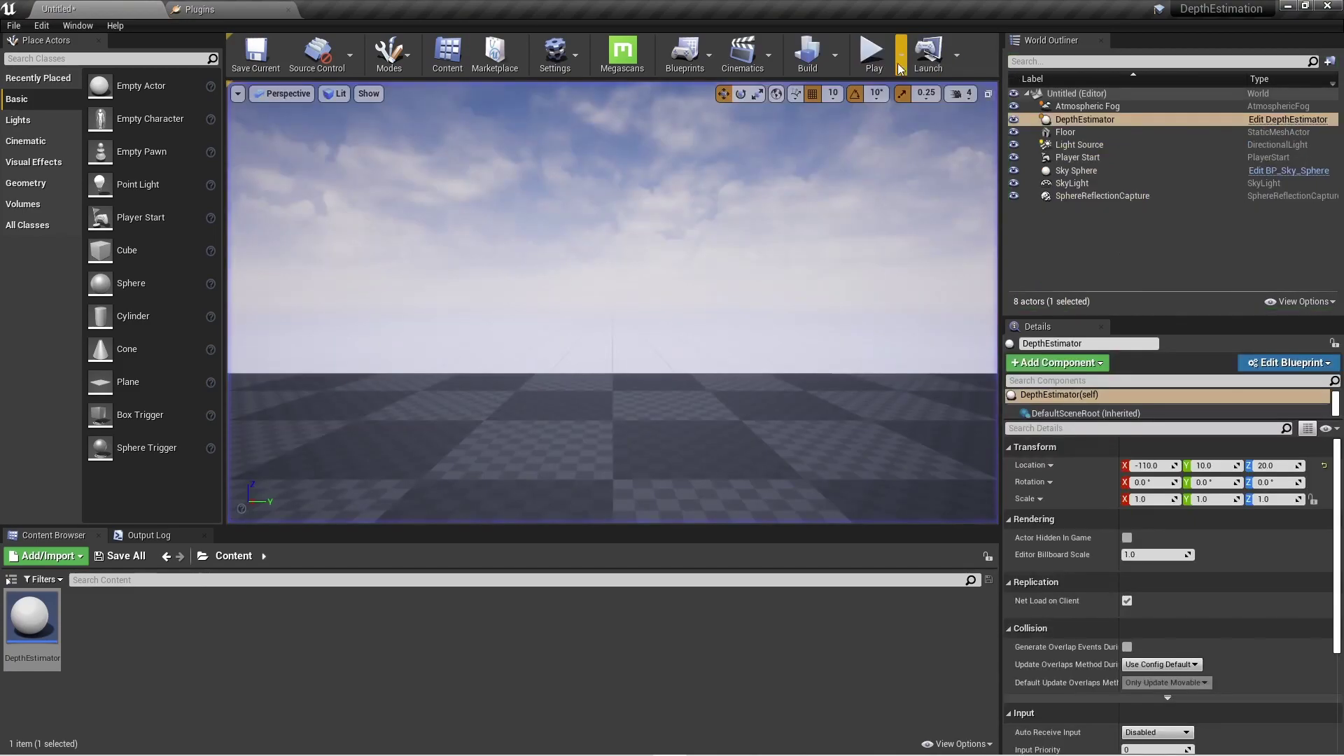
{"action": "double_click", "coordinate": [33, 616]}
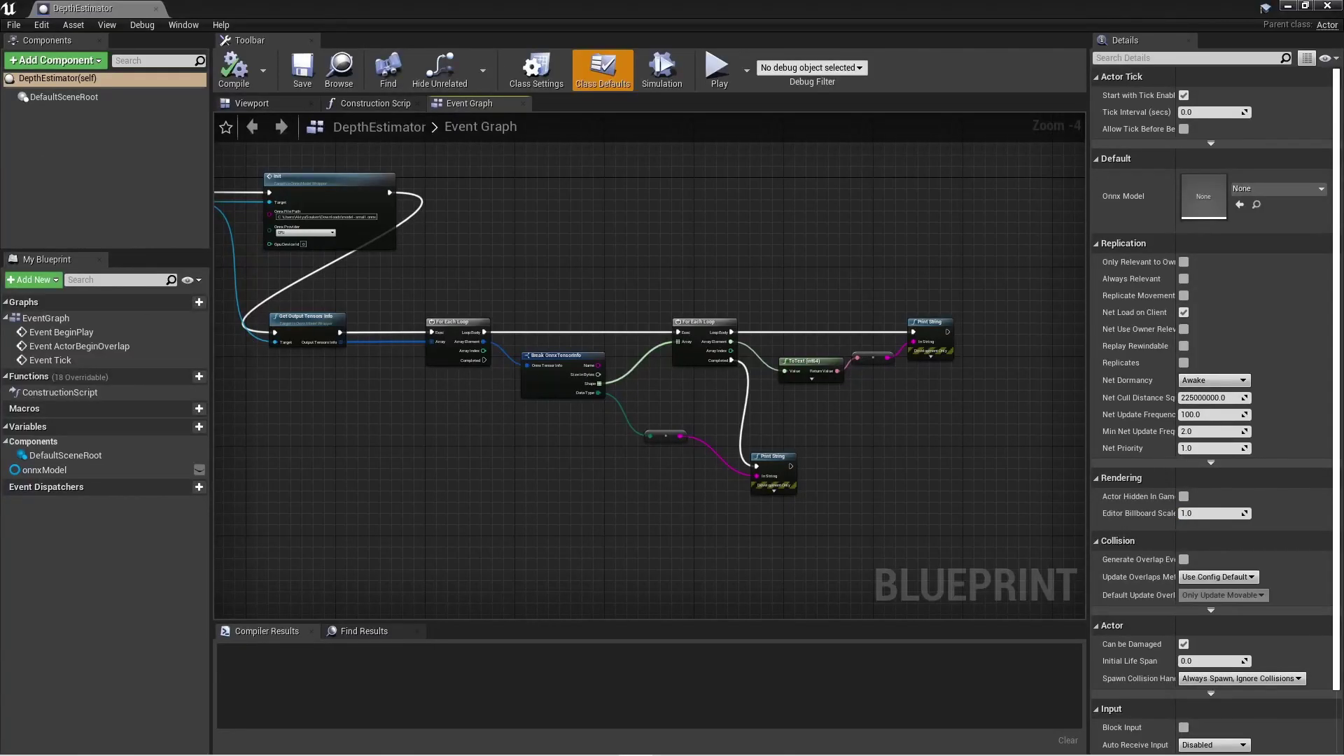
Add an outputDataBuffer variable of type Float array.
{"action": "left_click", "coordinate": [191, 429]}
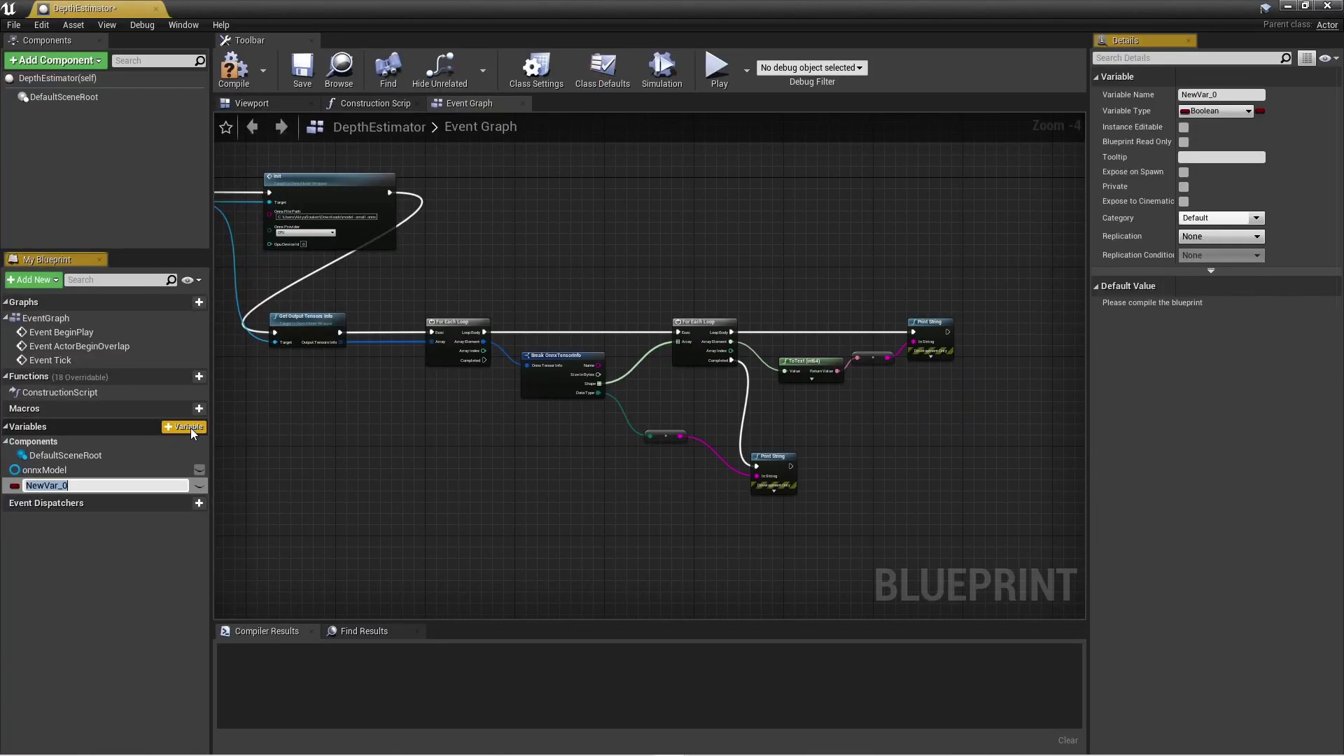
{"action": "type", "text": "outputDataBu"}
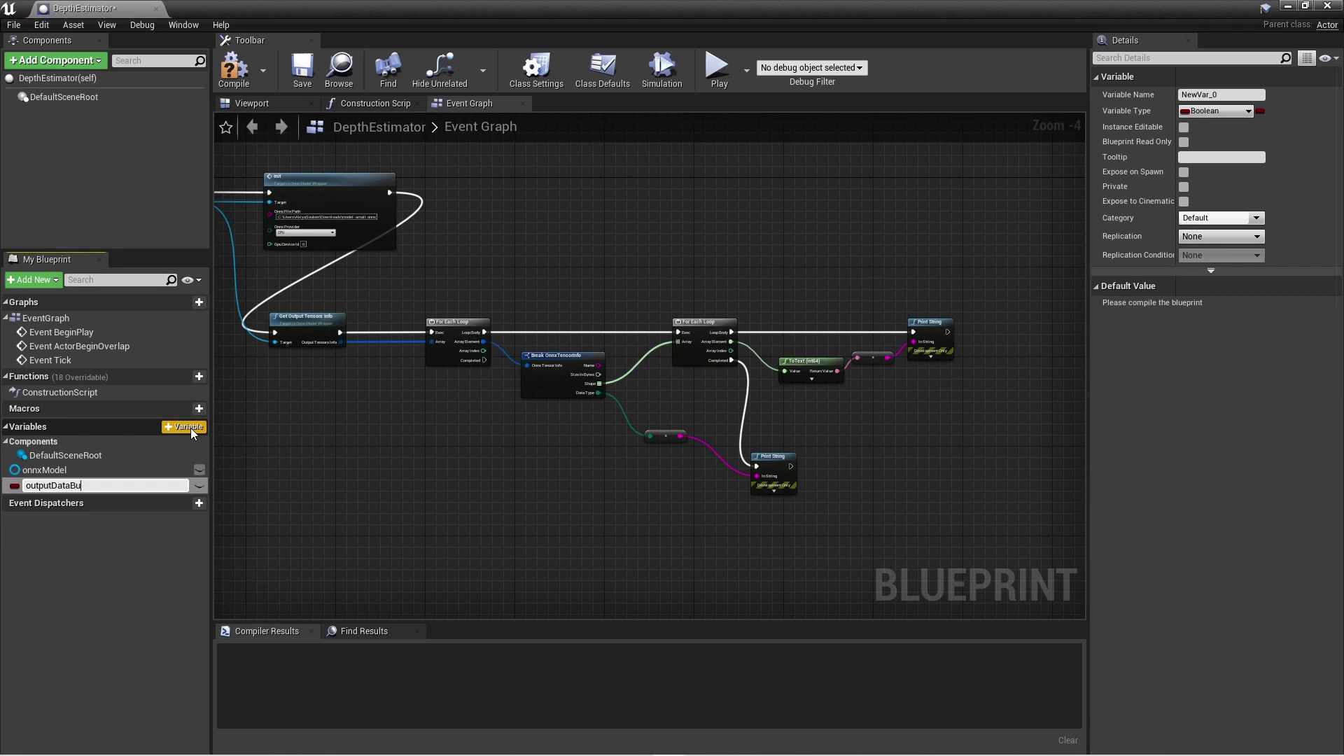
{"action": "type", "text": "ffer"}
{"action": "key", "text": "Return"}
{"action": "left_click", "coordinate": [1216, 111]}
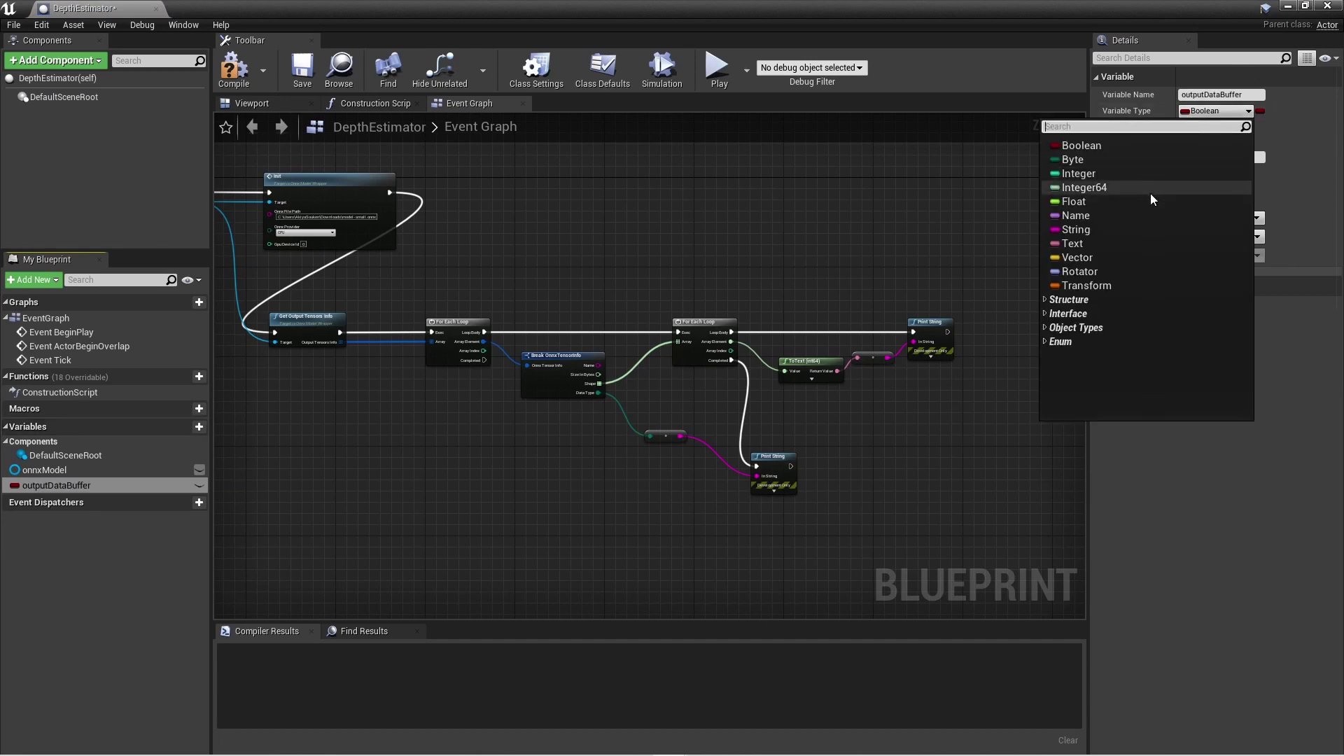
{"action": "left_click", "coordinate": [1072, 204]}
{"action": "left_click", "coordinate": [1260, 111]}
{"action": "left_click", "coordinate": [1281, 140]}
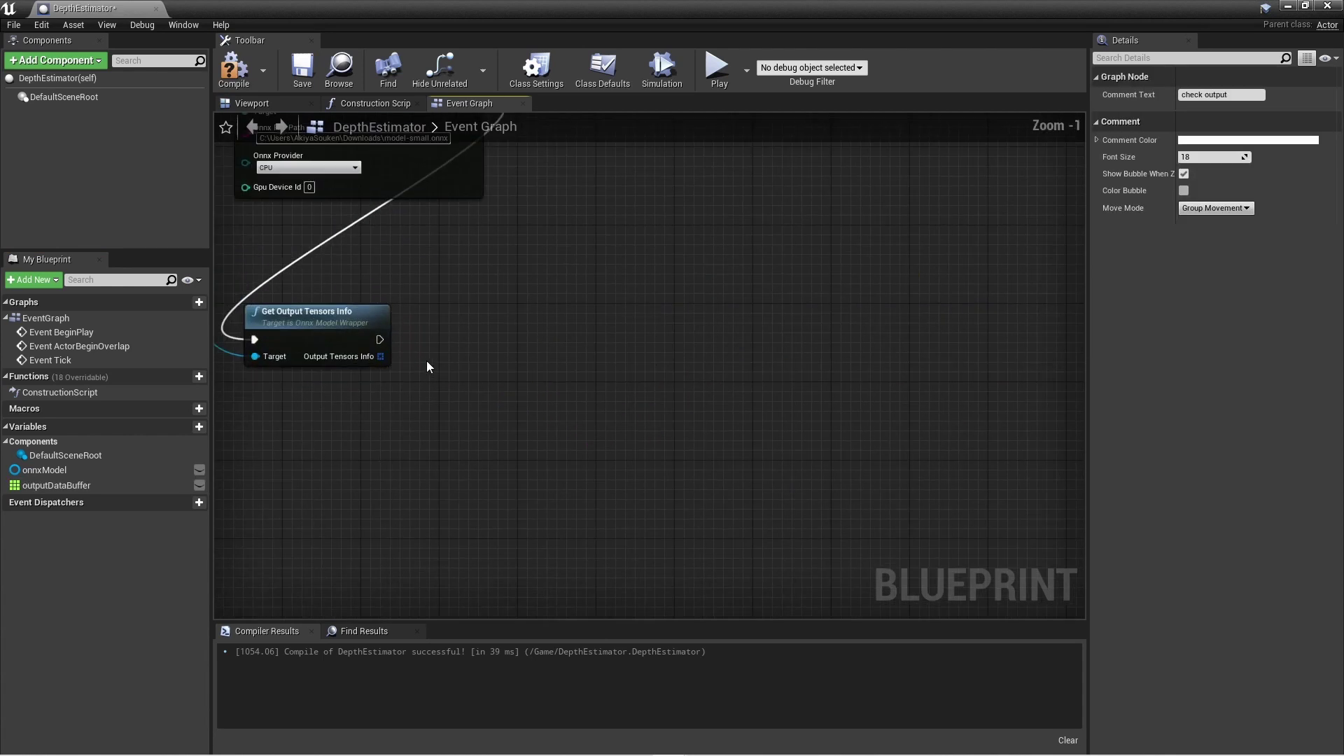
After Init, resize outputDataBuffer to 65536 with a Resize node.
{"action": "scroll", "coordinate": [426, 363], "scroll_direction": "up", "scroll_amount": 2}
{"action": "scroll", "coordinate": [464, 533], "scroll_direction": "up", "scroll_amount": 1}
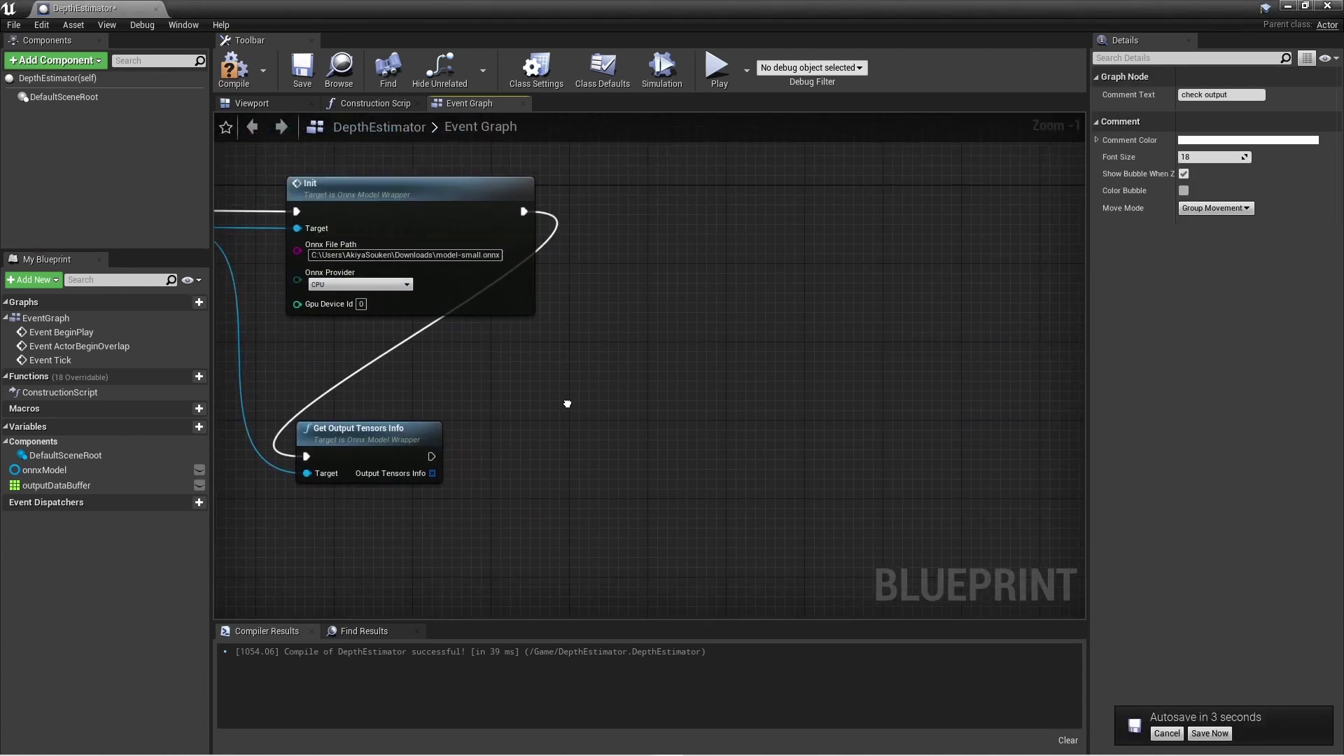
{"action": "scroll", "coordinate": [464, 534], "scroll_direction": "up", "scroll_amount": 1}
{"action": "mouse_move", "coordinate": [57, 485]}
{"action": "left_mouse_down", "text": "ctrl"}
{"action": "mouse_move", "coordinate": [681, 145]}
{"action": "mouse_move", "coordinate": [649, 252]}
{"action": "left_mouse_up", "text": "ctrl"}
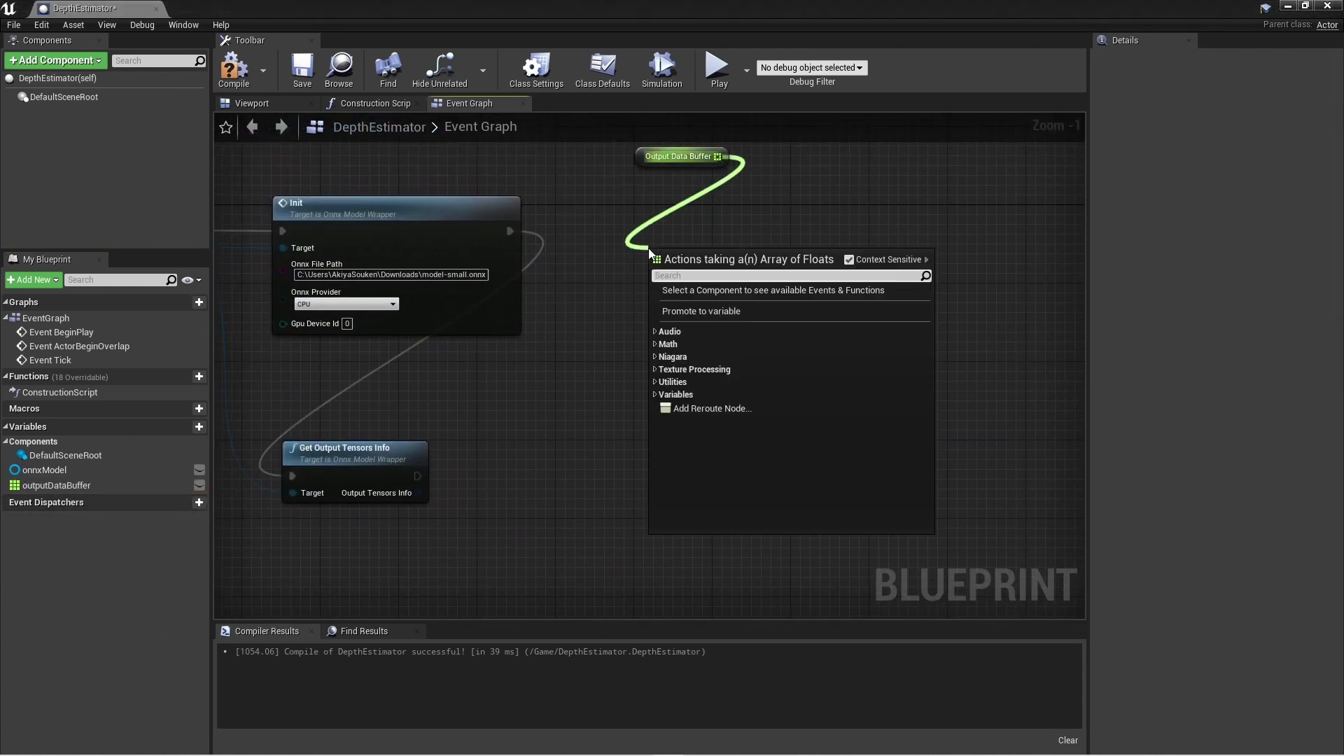
{"action": "type", "text": "resize"}
{"action": "key", "text": "Return"}
{"action": "left_click_drag", "start_coordinate": [510, 231], "coordinate": [733, 227]}
{"action": "left_click", "coordinate": [715, 262]}
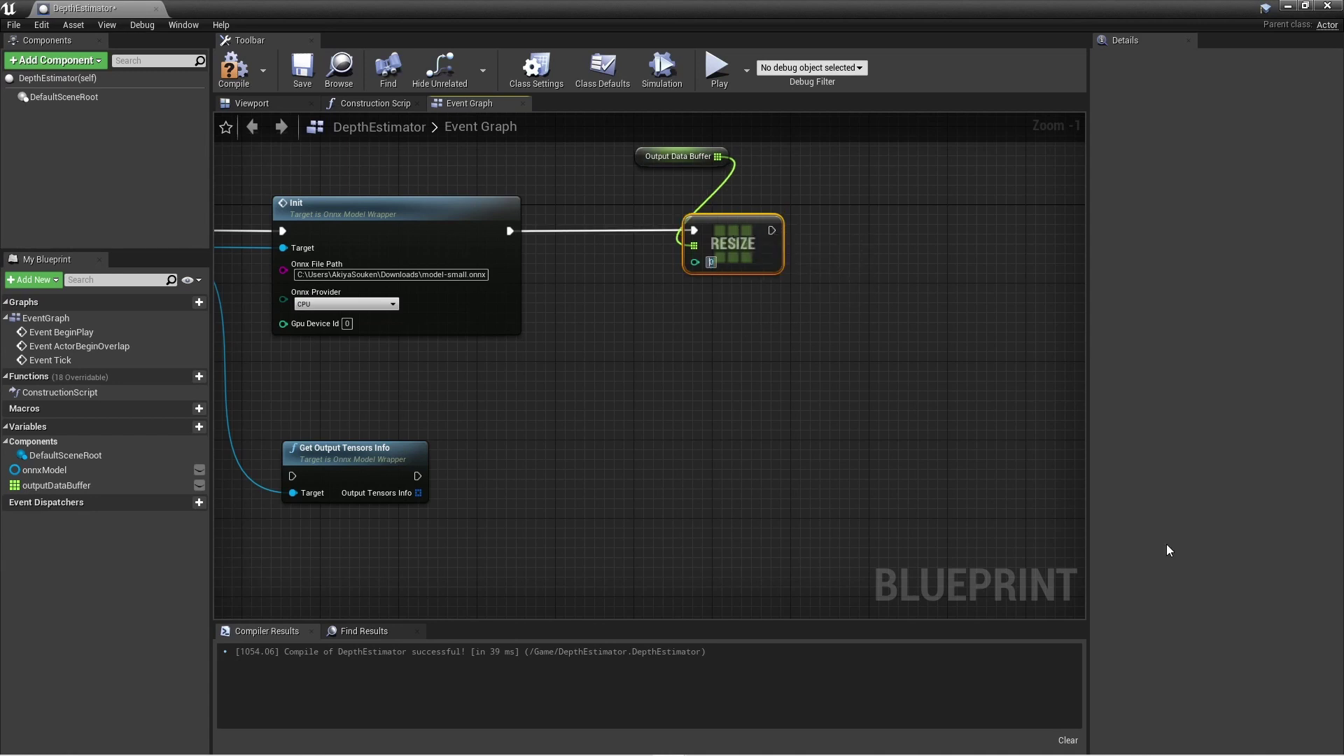
{"action": "type", "text": "256"}
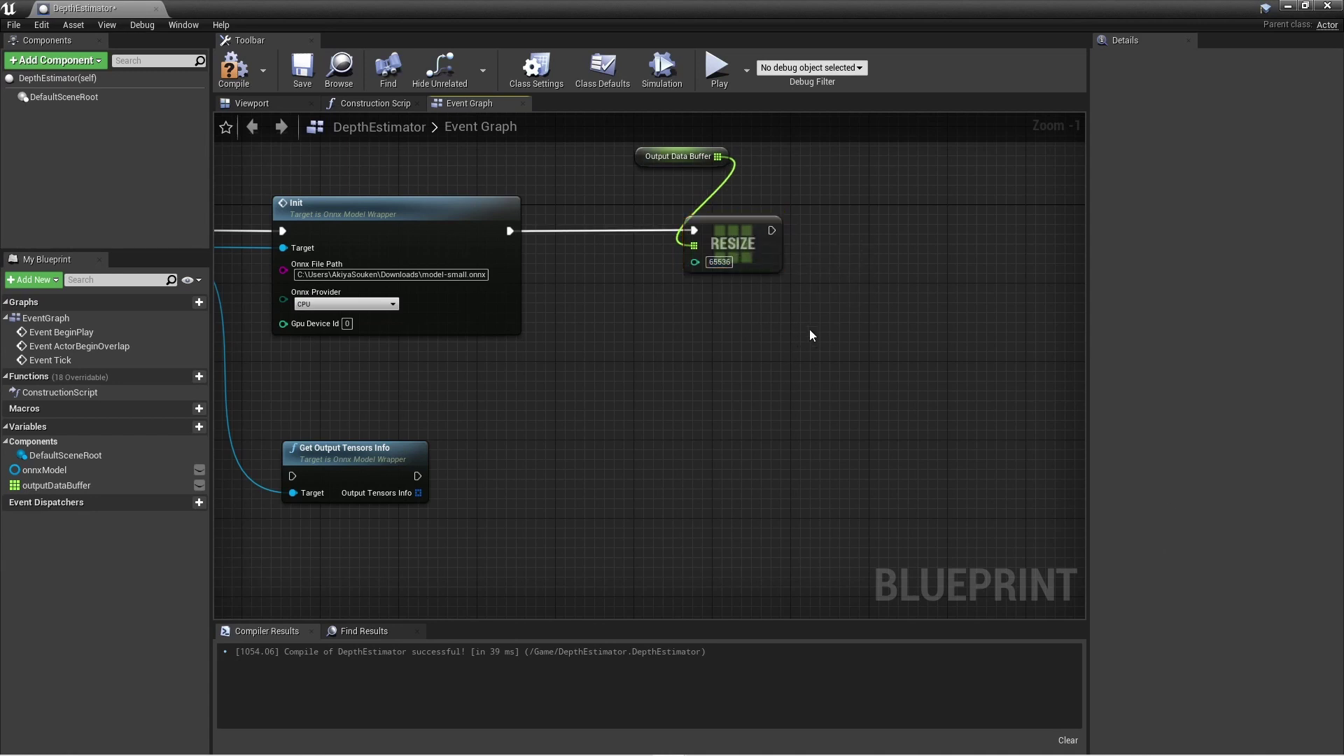
Add Bind Output Float Array after Get Output Tensors Info, feeding outputDataBuffer as Data Buffer.
{"action": "right_click_drag", "start_coordinate": [850, 333], "coordinate": [995, 357]}
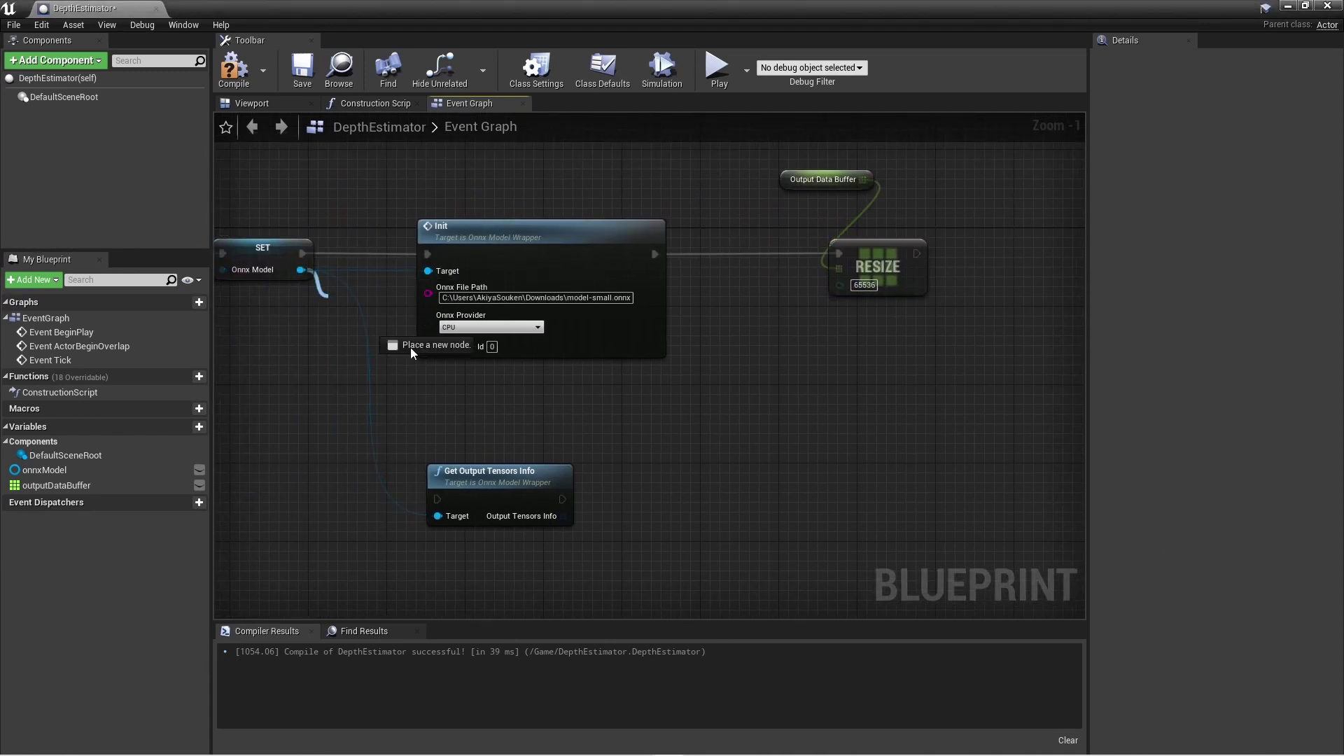
{"action": "left_click_drag", "start_coordinate": [410, 347], "coordinate": [860, 506]}
{"action": "type", "text": "bind ou"}
{"action": "key", "text": "Return"}
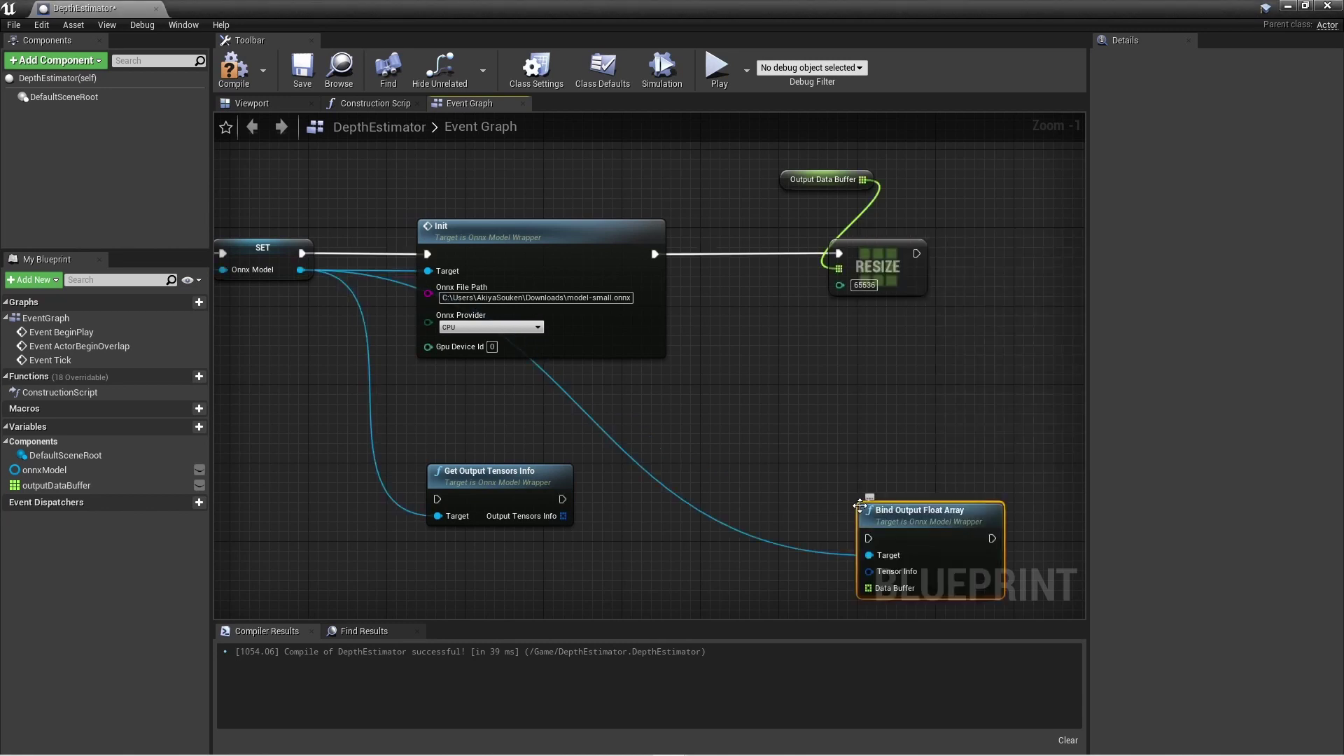
{"action": "left_click_drag", "start_coordinate": [917, 254], "coordinate": [438, 499]}
{"action": "mouse_move", "coordinate": [562, 499]}
{"action": "left_mouse_down"}
{"action": "mouse_move", "coordinate": [868, 539]}
{"action": "mouse_move", "coordinate": [926, 488]}
{"action": "left_mouse_up"}
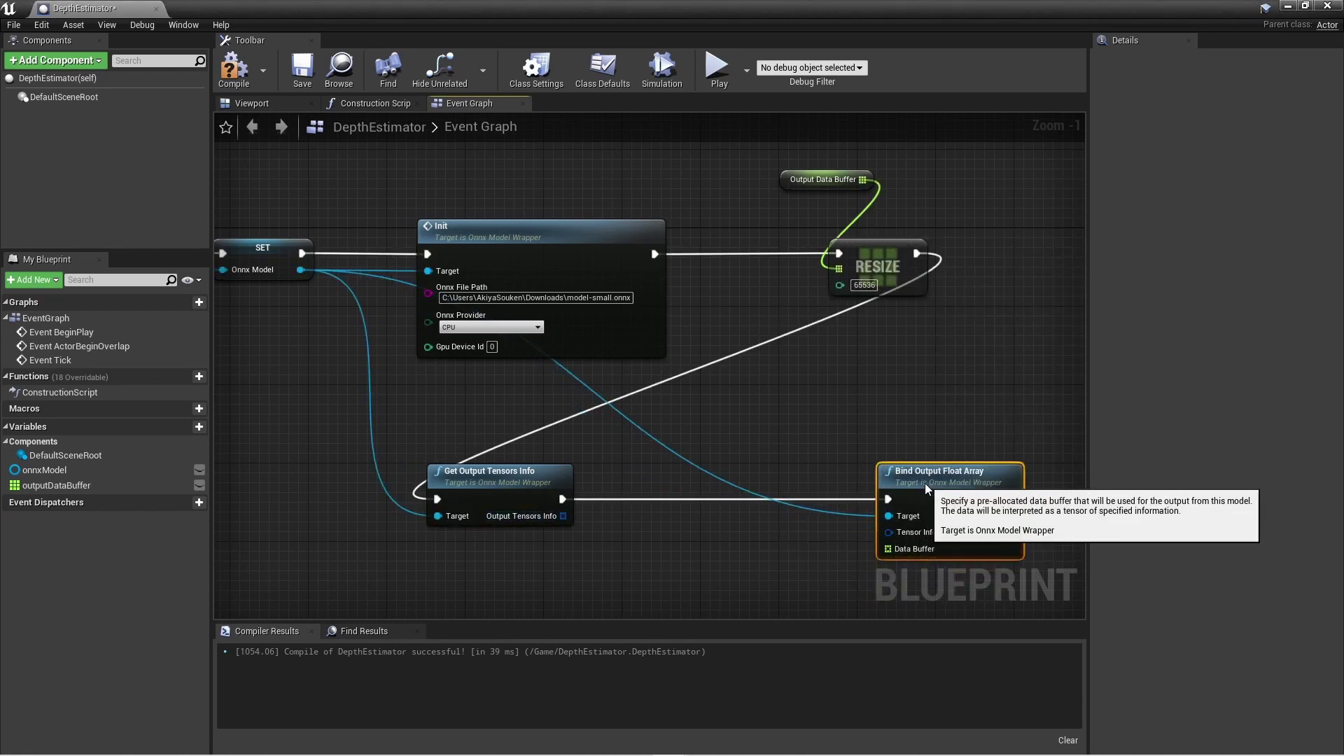
{"action": "left_click_drag", "start_coordinate": [862, 179], "coordinate": [888, 549]}
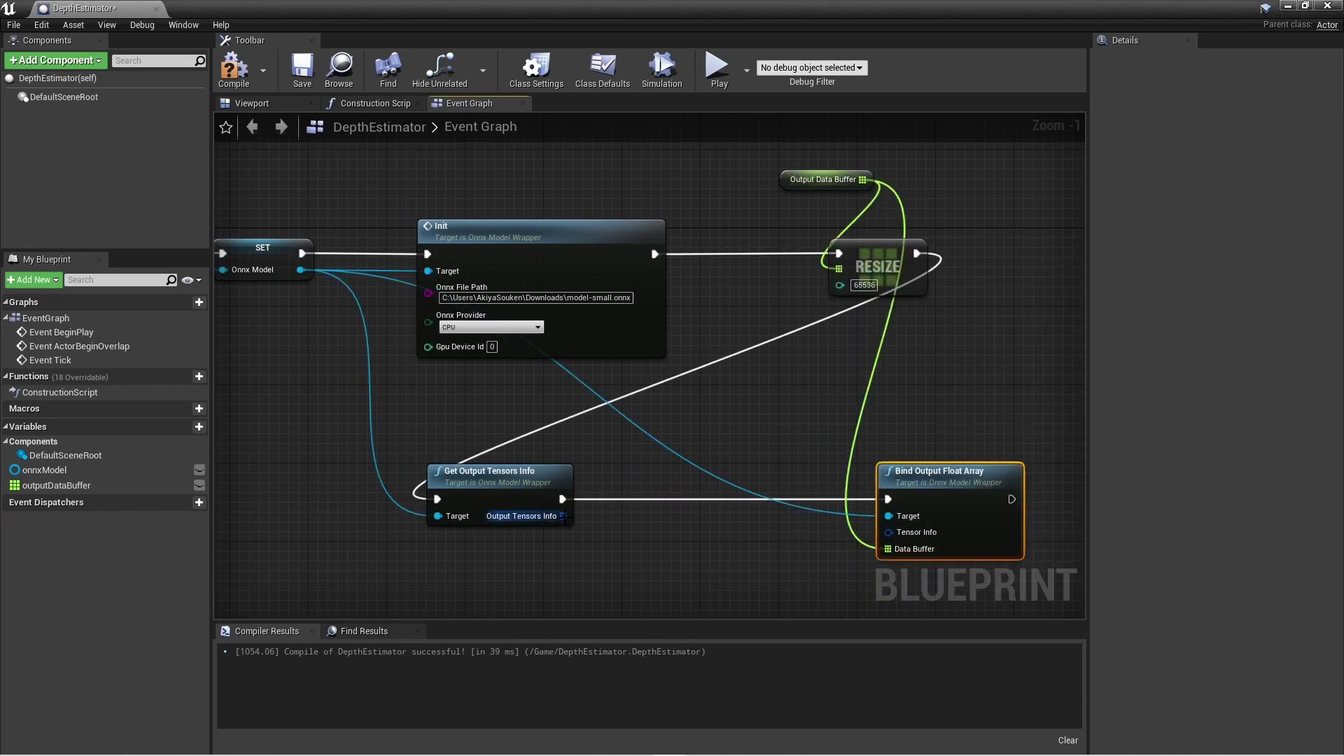
Feed output tensor info element 0 into Tensor Info, then compile and save the Blueprint.
{"action": "left_click_drag", "start_coordinate": [562, 516], "coordinate": [645, 549]}
{"action": "type", "text": "get"}
{"action": "key", "text": "Return"}
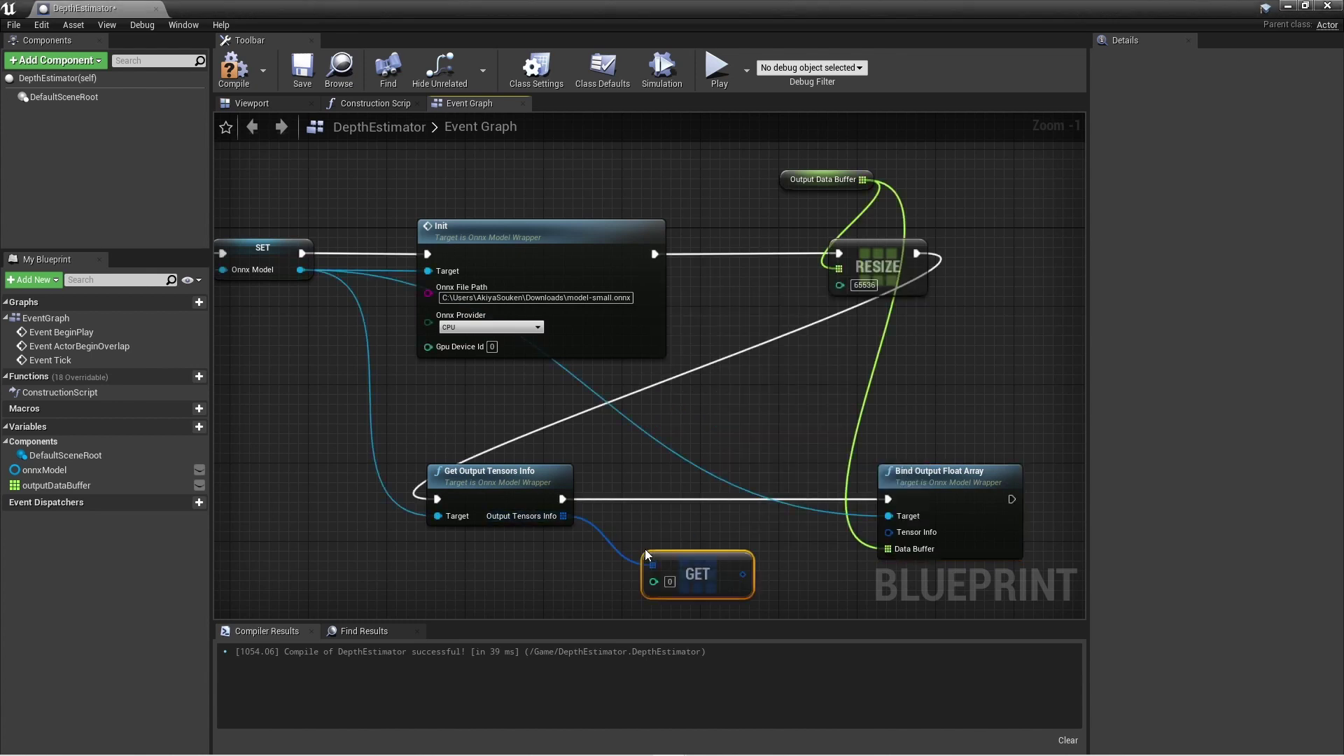
{"action": "left_click_drag", "start_coordinate": [743, 574], "coordinate": [888, 532]}
{"action": "left_click", "coordinate": [234, 68]}
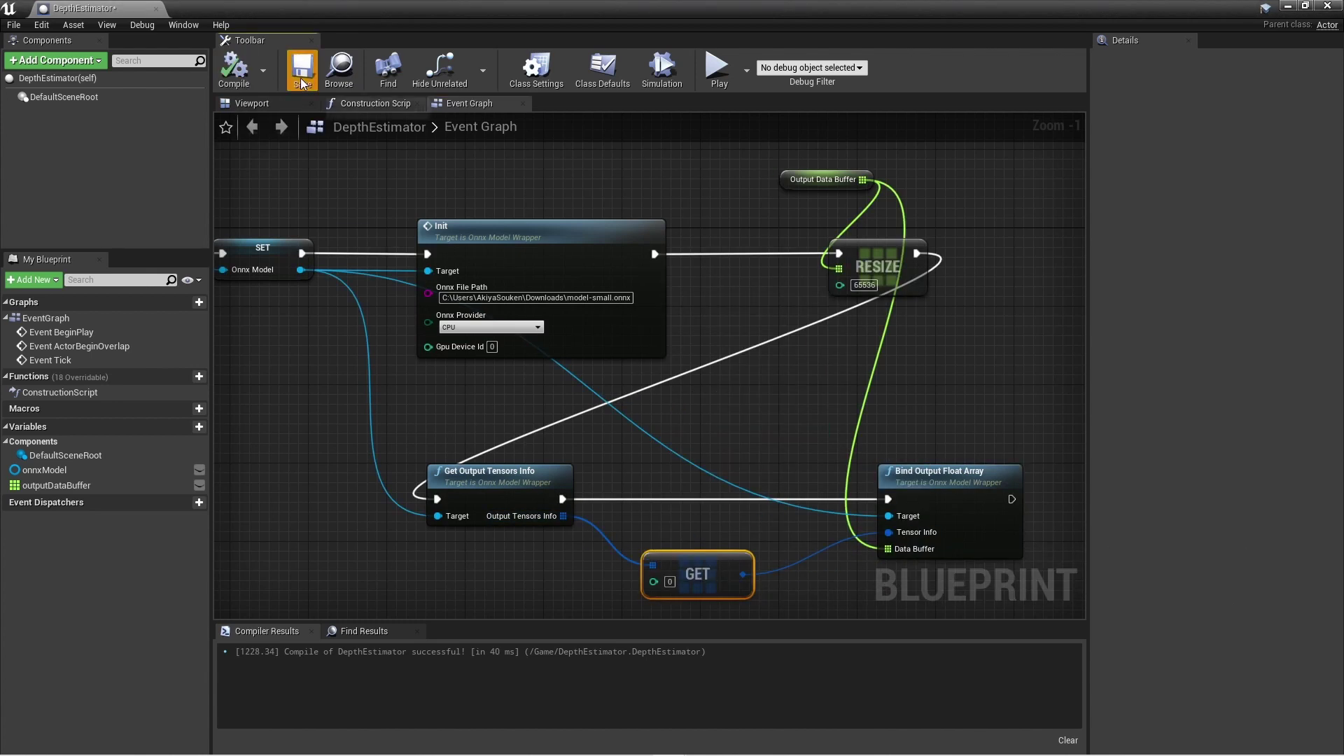
{"action": "left_click", "coordinate": [302, 82]}
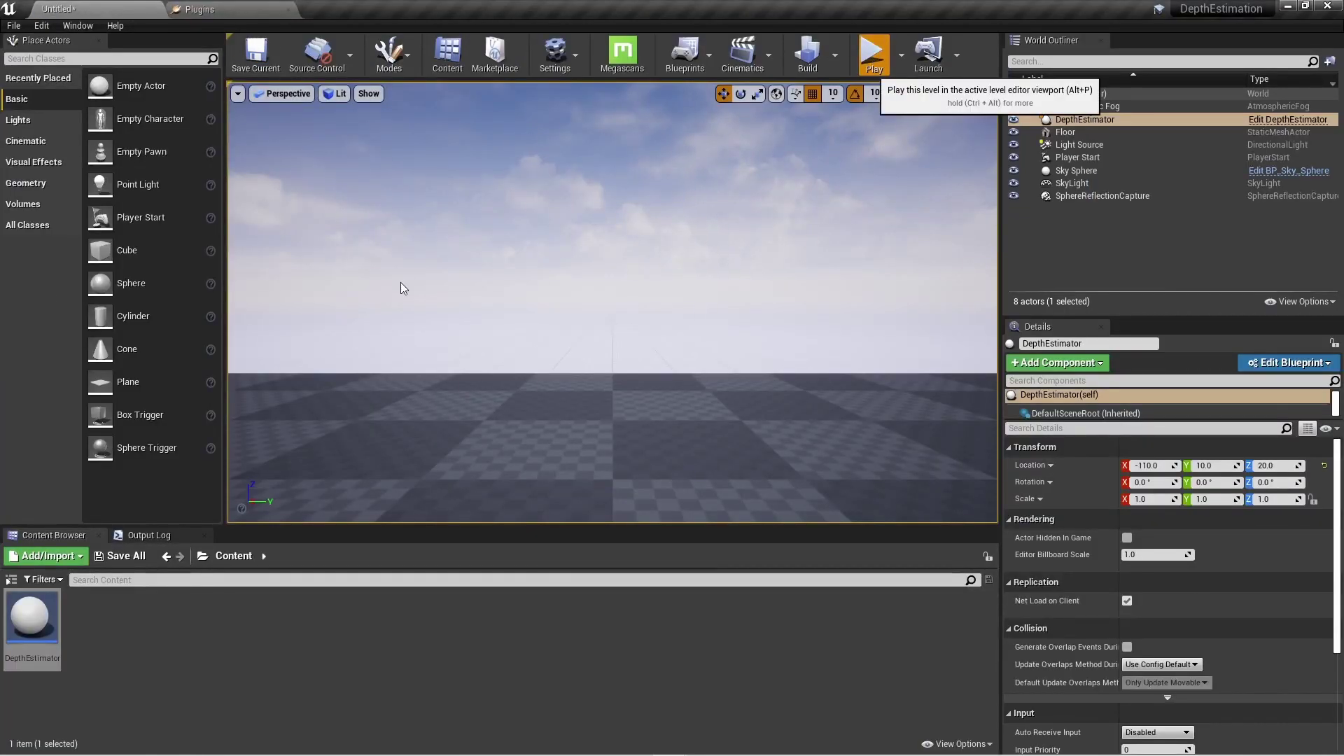
Play the level in the editor to print FLOAT, 256, 256, 3, 1, then stop.
{"action": "key", "text": "alt+p"}
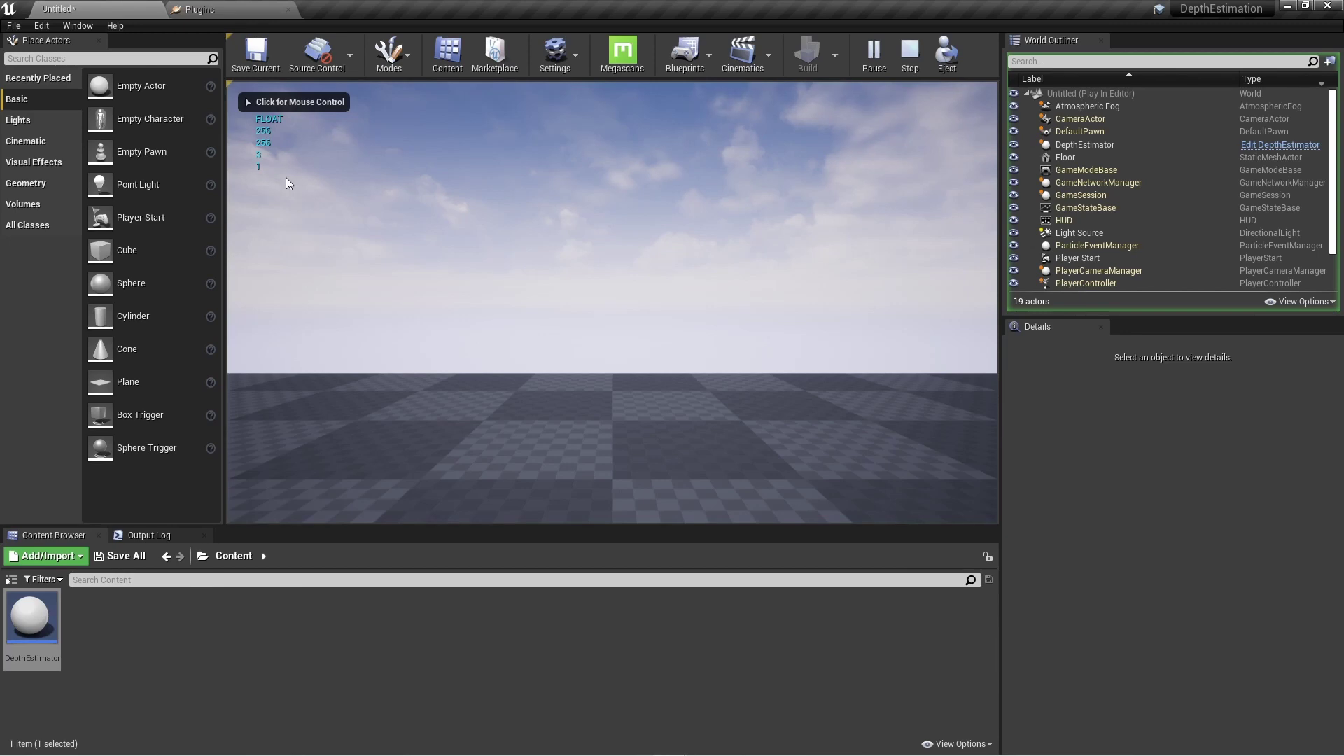
{"action": "left_click", "coordinate": [910, 52]}
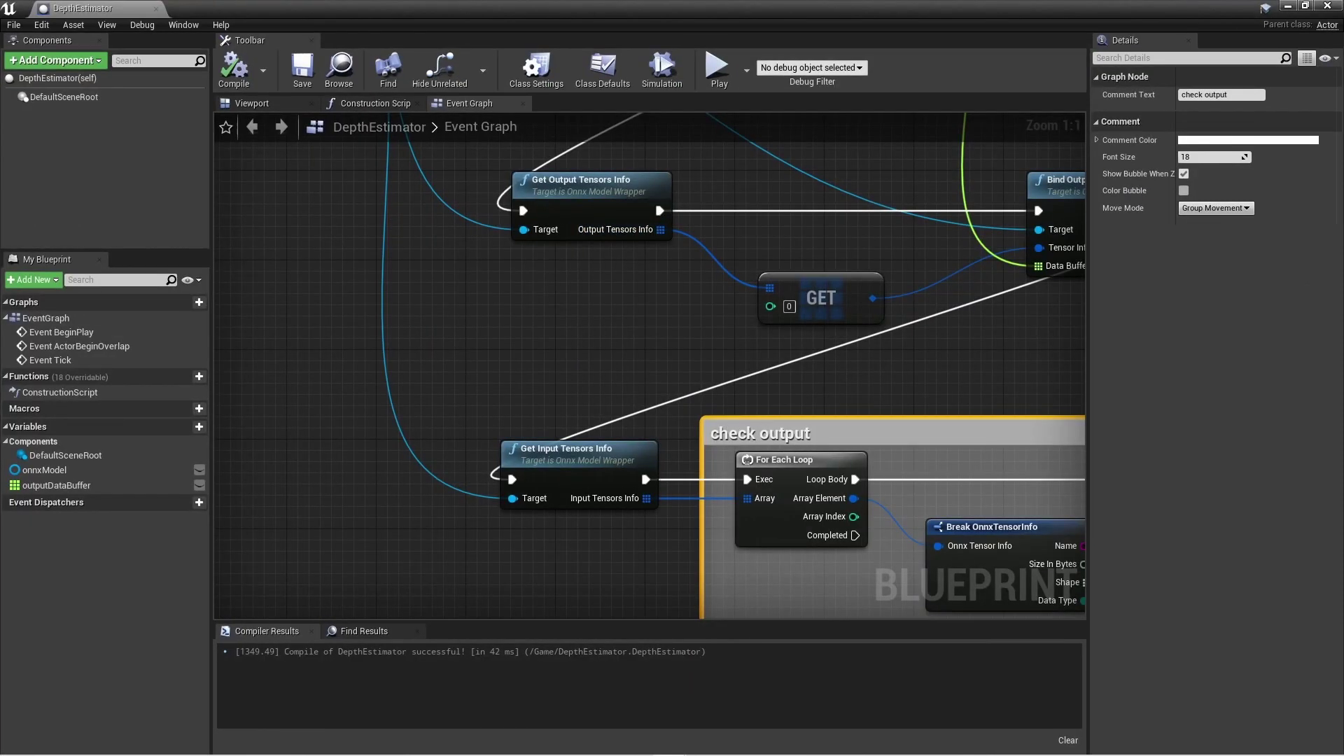
Delete the disabled overlap event node and bring Event BeginPlay into view.
{"action": "left_click", "coordinate": [389, 373]}
{"action": "scroll", "coordinate": [389, 372], "scroll_direction": "down", "scroll_amount": 5}
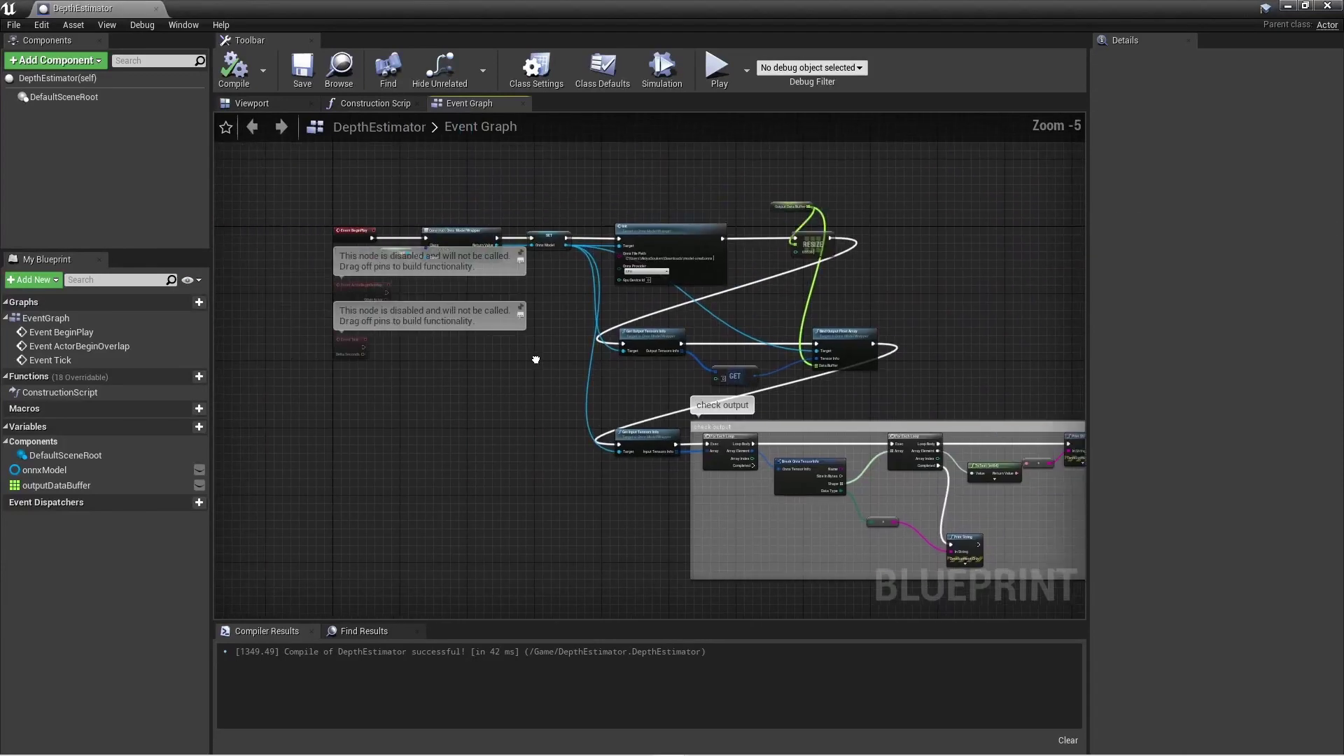
{"action": "scroll", "coordinate": [586, 308], "scroll_direction": "up", "scroll_amount": 3}
{"action": "key", "text": "Delete"}
{"action": "scroll", "coordinate": [458, 257], "scroll_direction": "down", "scroll_amount": 4}
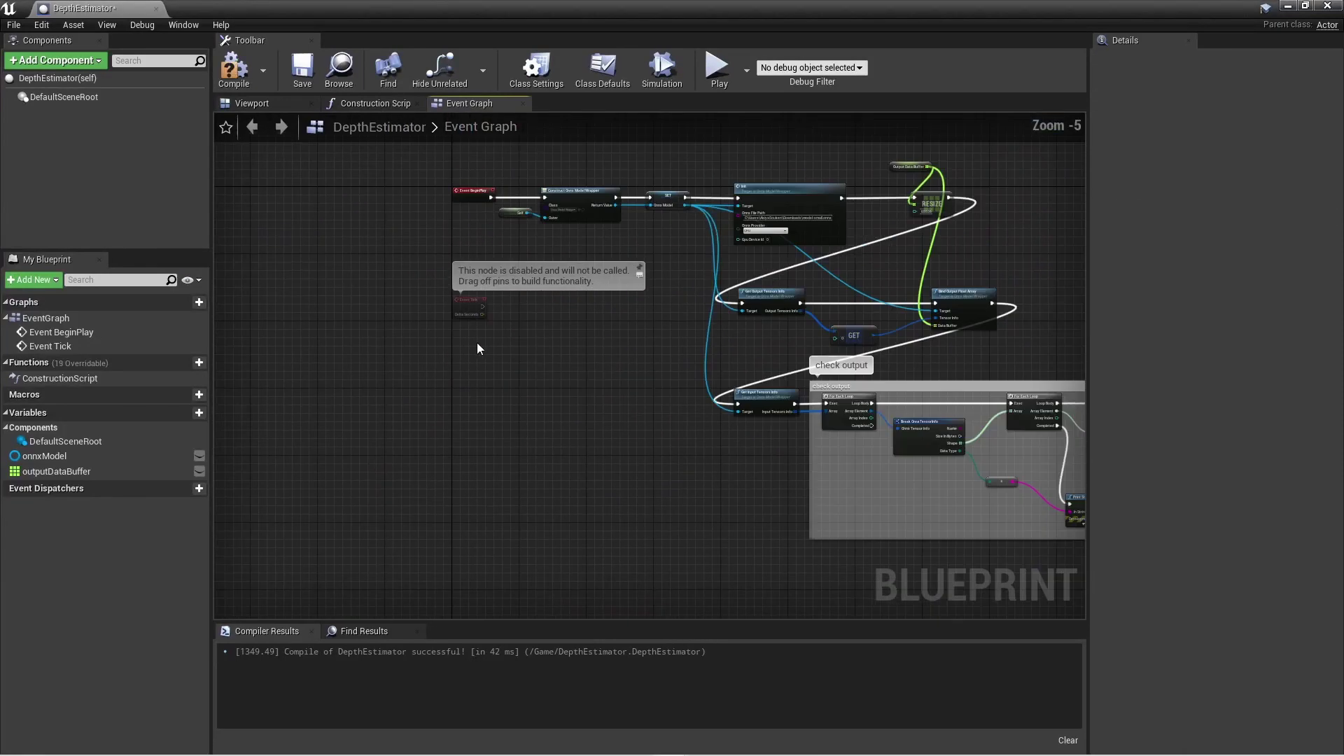
{"action": "right_click_drag", "start_coordinate": [379, 418], "coordinate": [414, 441]}
{"action": "scroll", "coordinate": [466, 274], "scroll_direction": "up", "scroll_amount": 5}
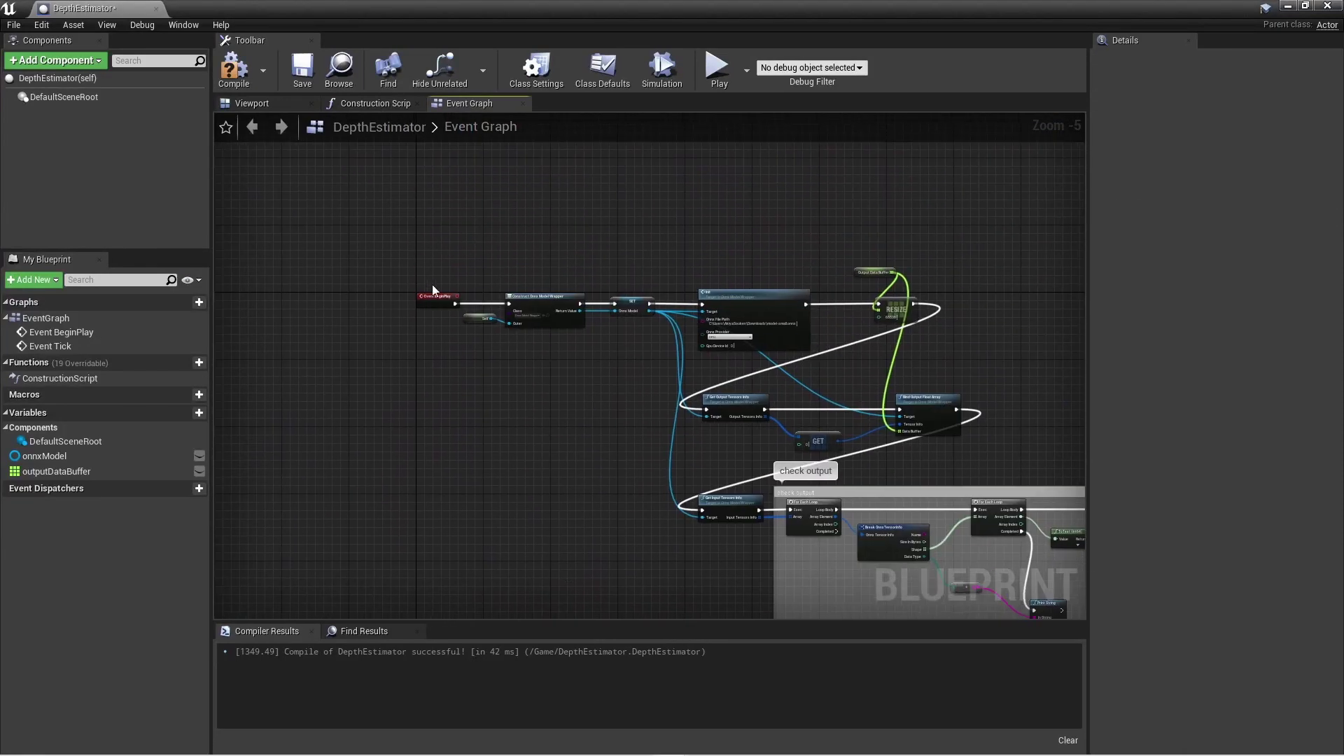
Insert a Sequence node after Event BeginPlay and align it with the wire.
{"action": "mouse_move", "coordinate": [465, 274]}
{"action": "left_mouse_down"}
{"action": "mouse_move", "coordinate": [214, 274]}
{"action": "mouse_move", "coordinate": [368, 285]}
{"action": "left_mouse_up"}
{"action": "type", "text": "sequence"}
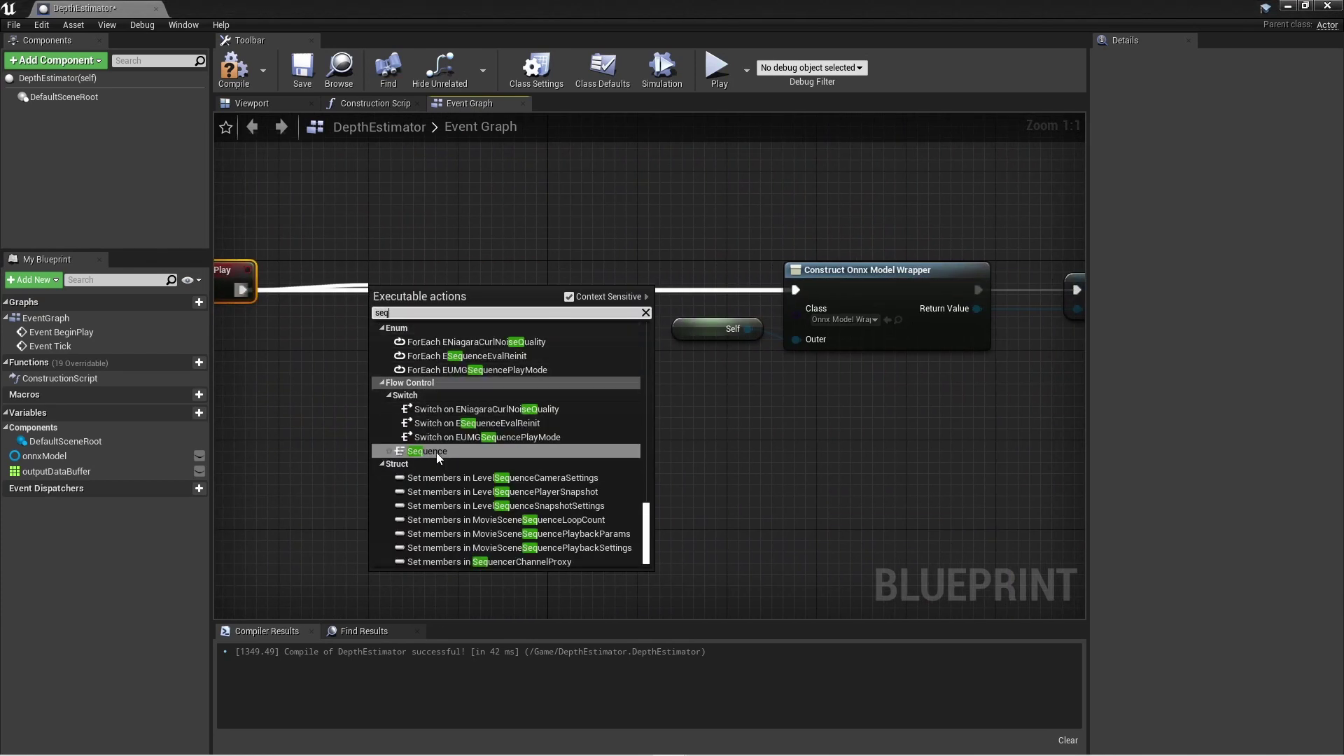
{"action": "left_click", "coordinate": [436, 452]}
{"action": "left_click_drag", "start_coordinate": [418, 280], "coordinate": [421, 256]}
From Then 1, add an Add Texture Process Float Component node sized 256 × 256.
{"action": "left_click_drag", "start_coordinate": [449, 307], "coordinate": [607, 514]}
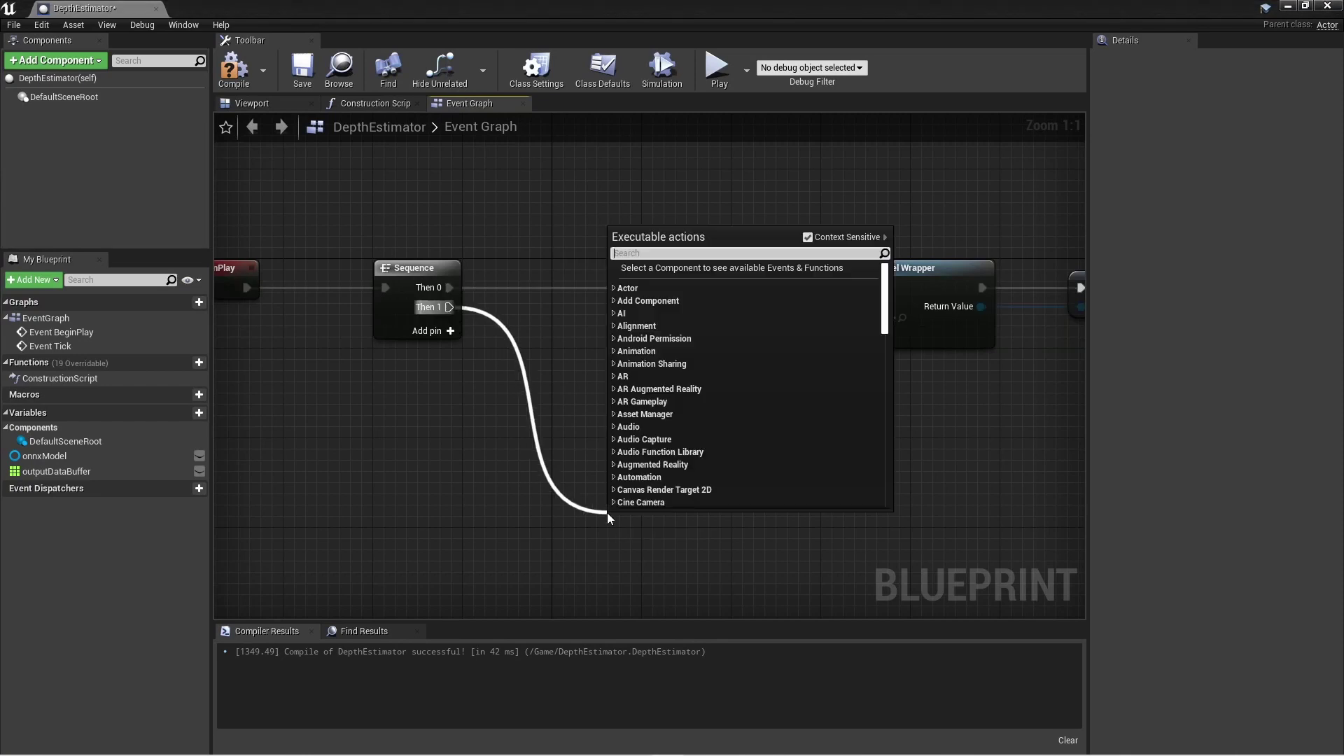
{"action": "type", "text": "add texture pr"}
{"action": "key", "text": "Return"}
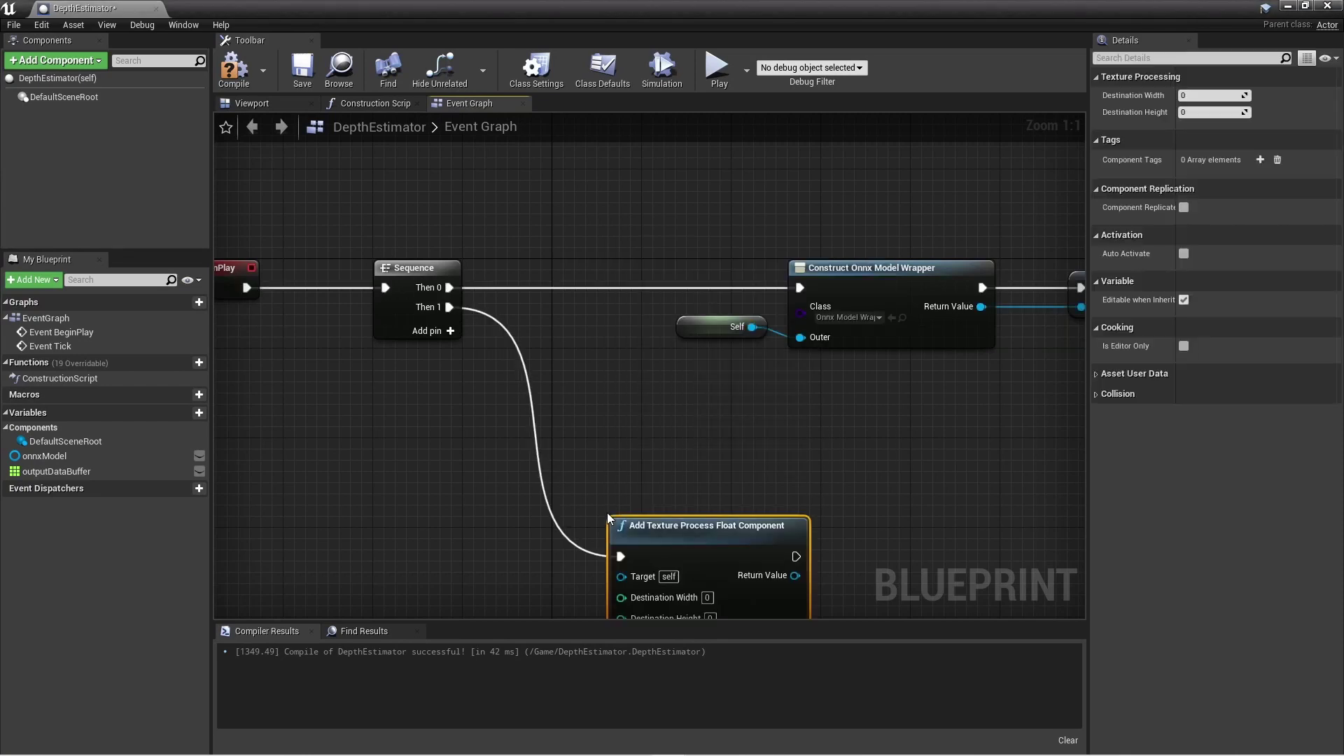
{"action": "right_click_drag", "start_coordinate": [906, 474], "coordinate": [780, 356]}
{"action": "left_click", "coordinate": [569, 436]}
{"action": "type", "text": "256"}
{"action": "key", "text": "Return"}
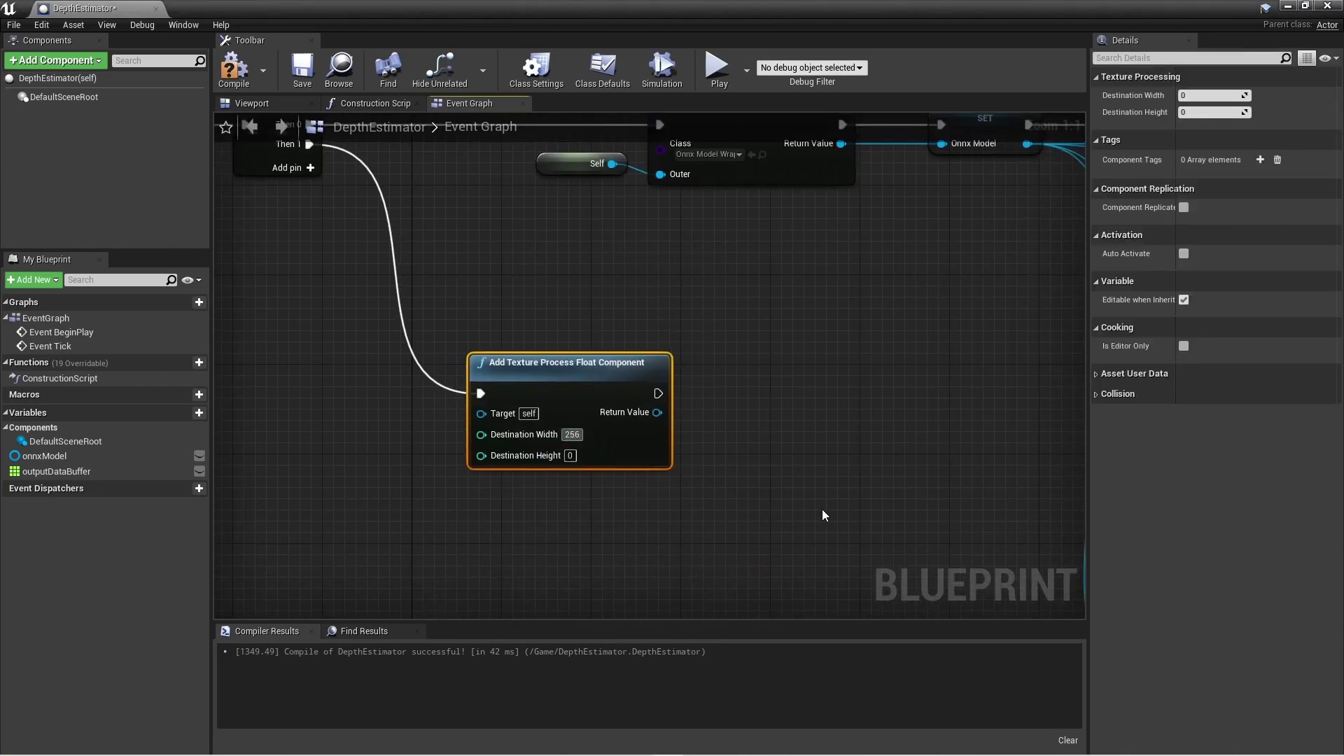
{"action": "type", "text": "256"}
{"action": "scroll", "coordinate": [824, 515], "scroll_direction": "down", "scroll_amount": 1}
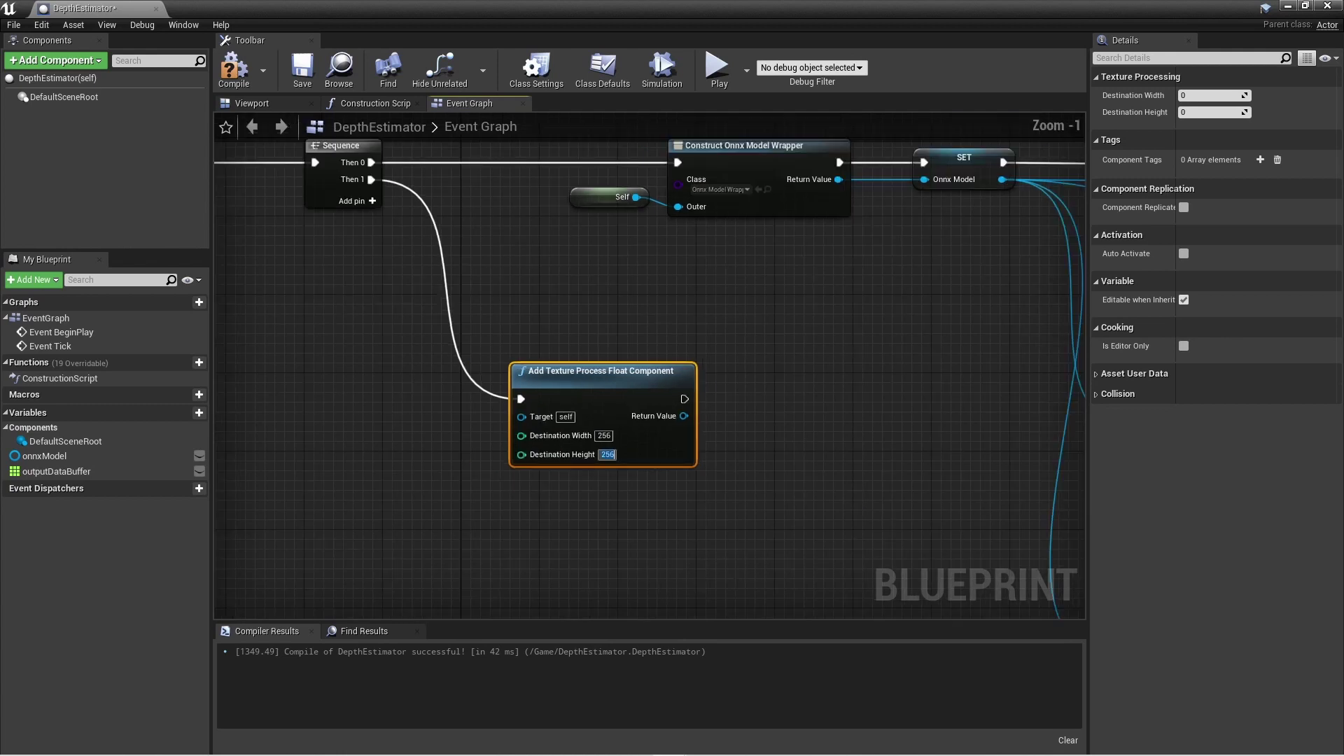
{"action": "right_click_drag", "start_coordinate": [664, 419], "coordinate": [484, 443]}
Promote the component's Return Value to a new variable named textureProcessor.
{"action": "left_click_drag", "start_coordinate": [485, 442], "coordinate": [531, 441]}
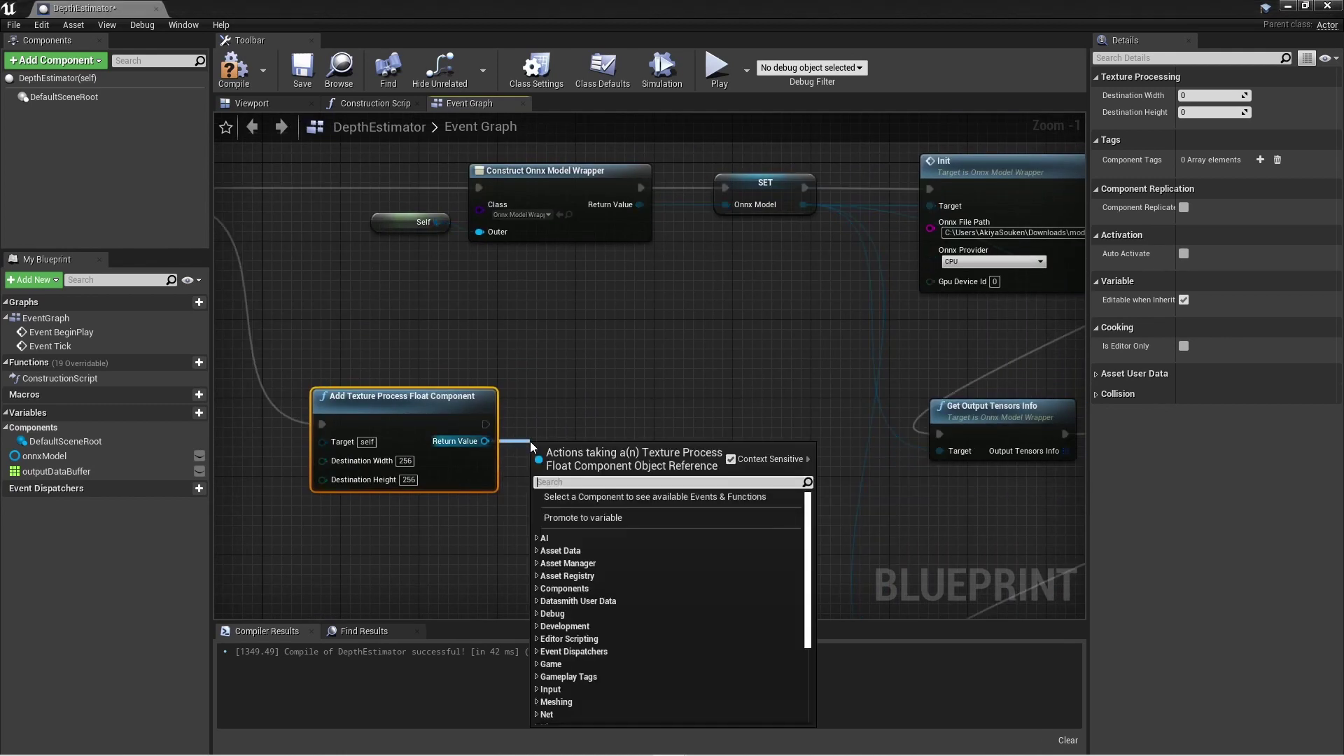
{"action": "left_click", "coordinate": [619, 518]}
{"action": "type", "text": "texturePr"}
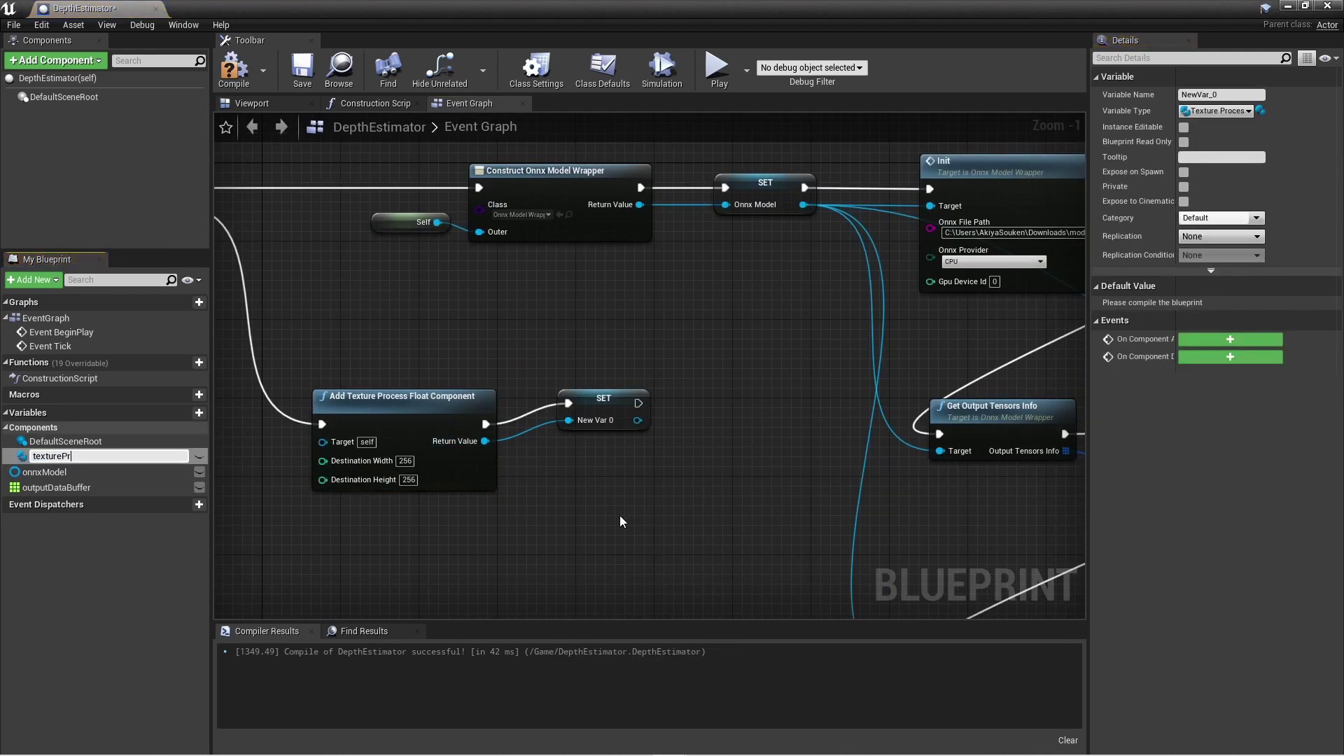
{"action": "type", "text": "ocessor"}
{"action": "key", "text": "Return"}
{"action": "left_click", "coordinate": [629, 418]}
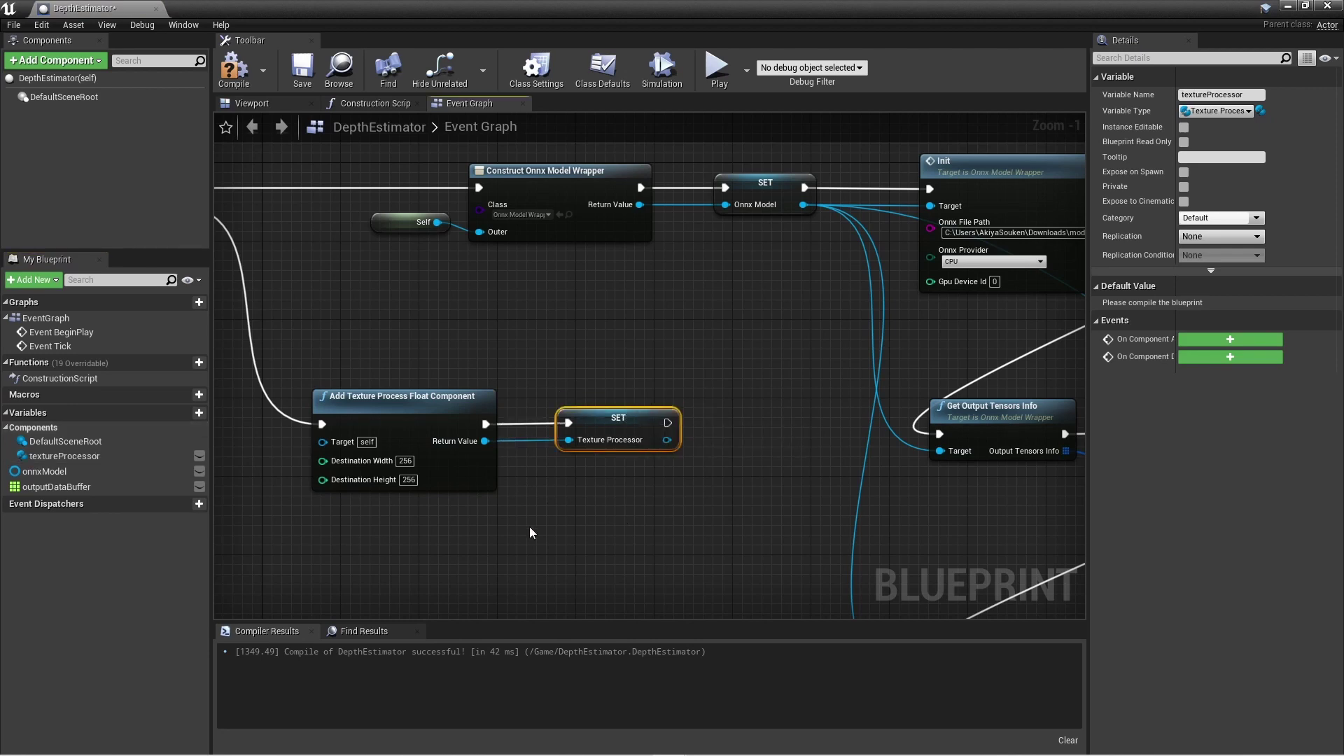
{"action": "right_click_drag", "start_coordinate": [529, 527], "coordinate": [695, 493]}
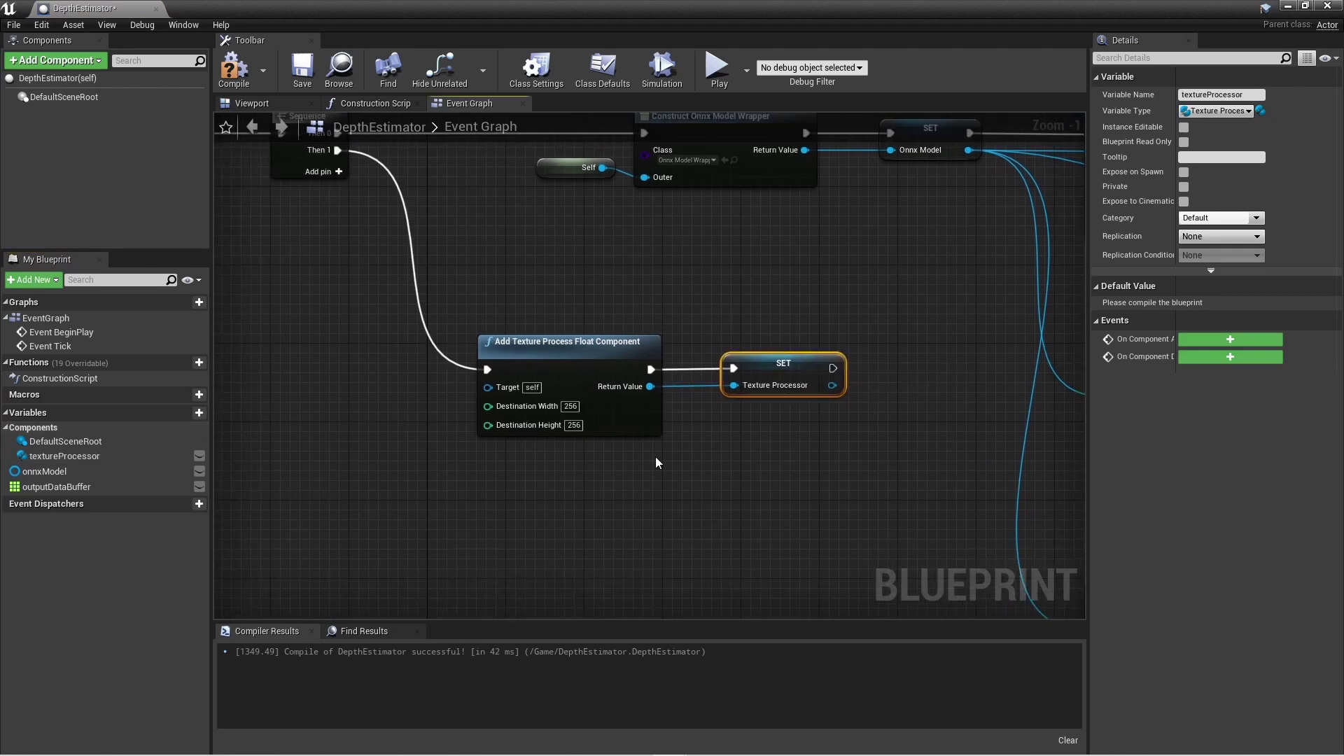
{"action": "scroll", "coordinate": [655, 460], "scroll_direction": "up", "scroll_amount": 1}
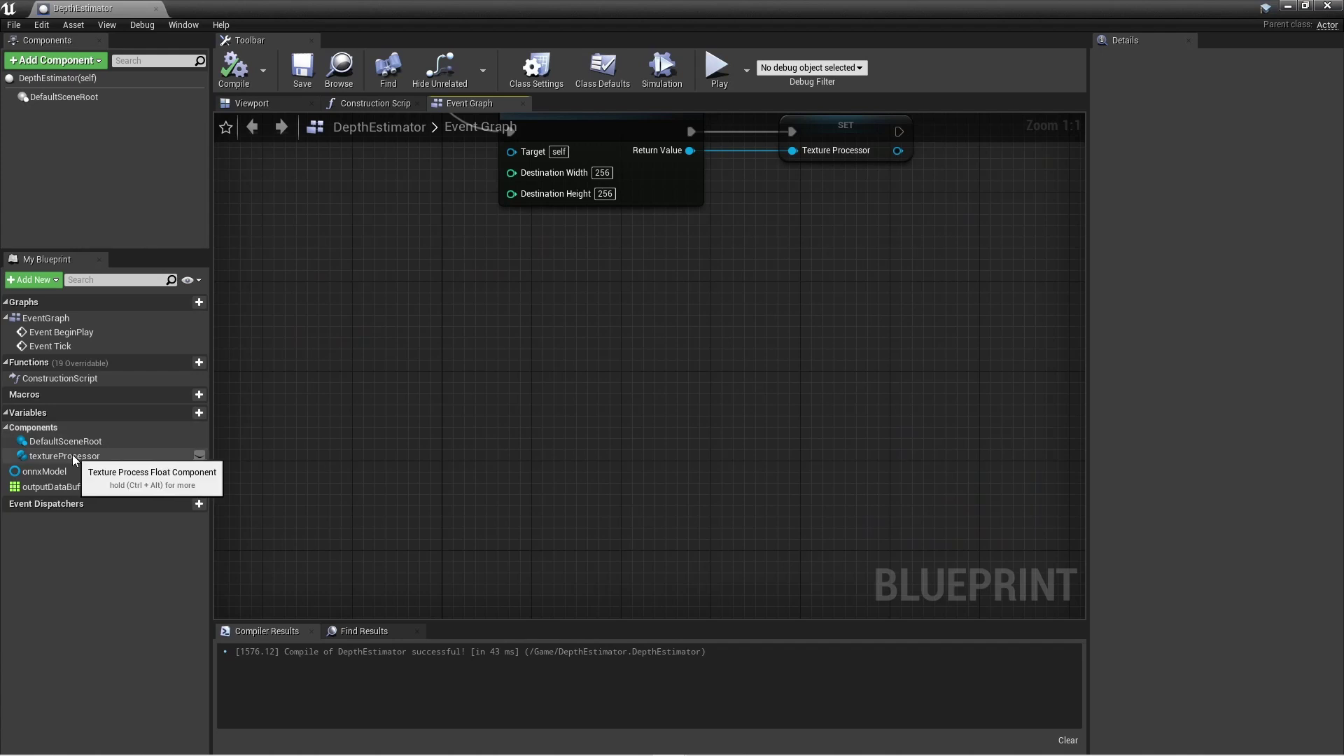
Add a Resize node on a textureProcessor getter and promote its Input Texture pin to a variable.
{"action": "left_click_drag", "start_coordinate": [63, 456], "coordinate": [502, 343]}
{"action": "left_click_drag", "start_coordinate": [586, 349], "coordinate": [530, 413]}
{"action": "left_click", "coordinate": [560, 480]}
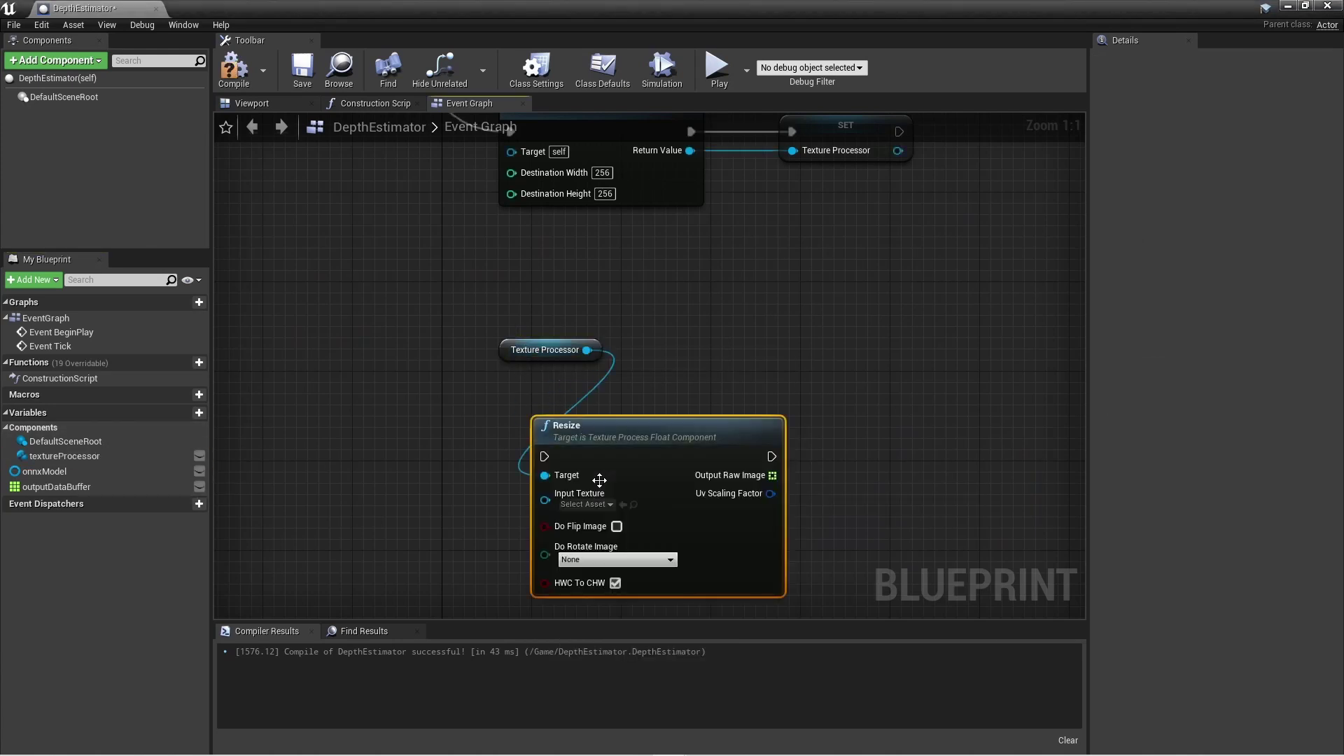
{"action": "left_click_drag", "start_coordinate": [522, 477], "coordinate": [448, 410]}
{"action": "left_click", "coordinate": [489, 522]}
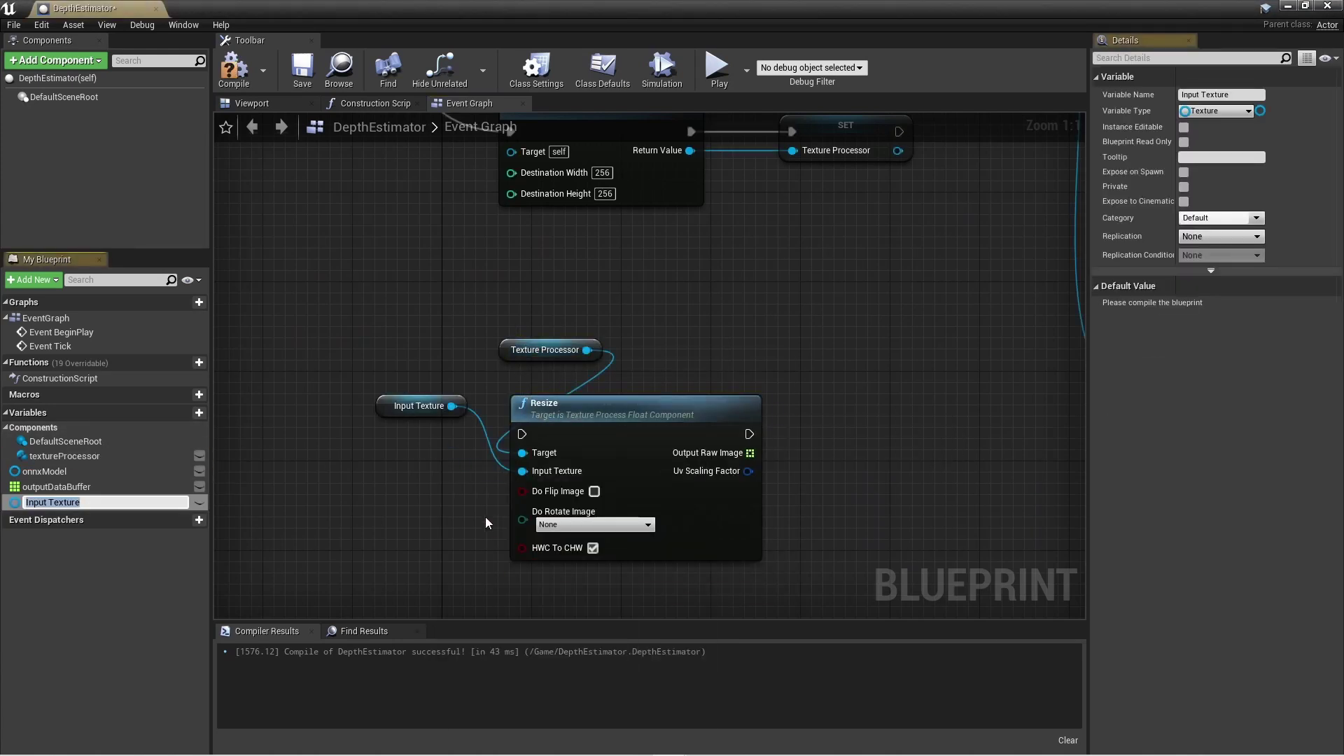
{"action": "left_click_drag", "start_coordinate": [502, 358], "coordinate": [424, 358]}
{"action": "left_click", "coordinate": [803, 510]}
Wire Event Tick's execution into Resize and compile DepthEstimator.
{"action": "scroll", "coordinate": [804, 510], "scroll_direction": "down", "scroll_amount": 2}
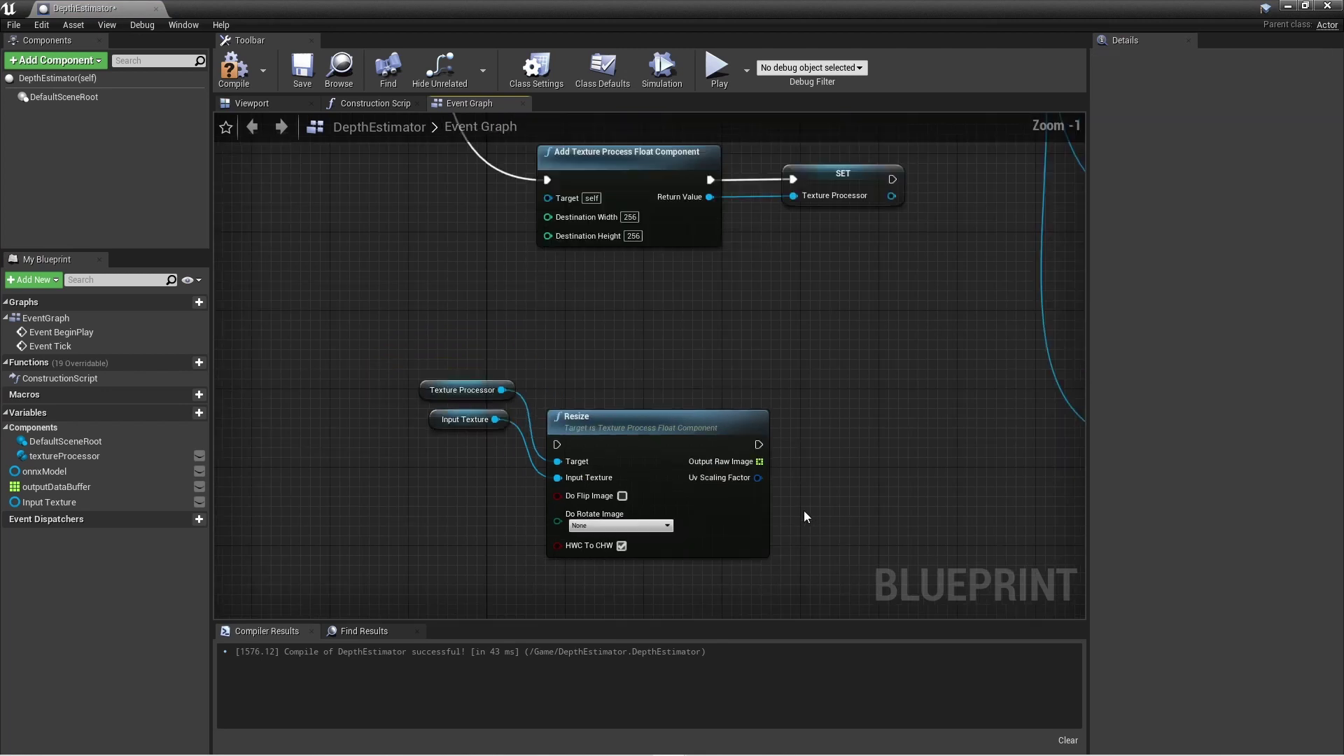
{"action": "scroll", "coordinate": [715, 536], "scroll_direction": "down", "scroll_amount": 4}
{"action": "scroll", "coordinate": [714, 538], "scroll_direction": "up", "scroll_amount": 3}
{"action": "left_click", "coordinate": [637, 427]}
{"action": "scroll", "coordinate": [599, 346], "scroll_direction": "up", "scroll_amount": 2}
{"action": "left_click_drag", "start_coordinate": [525, 334], "coordinate": [803, 198]}
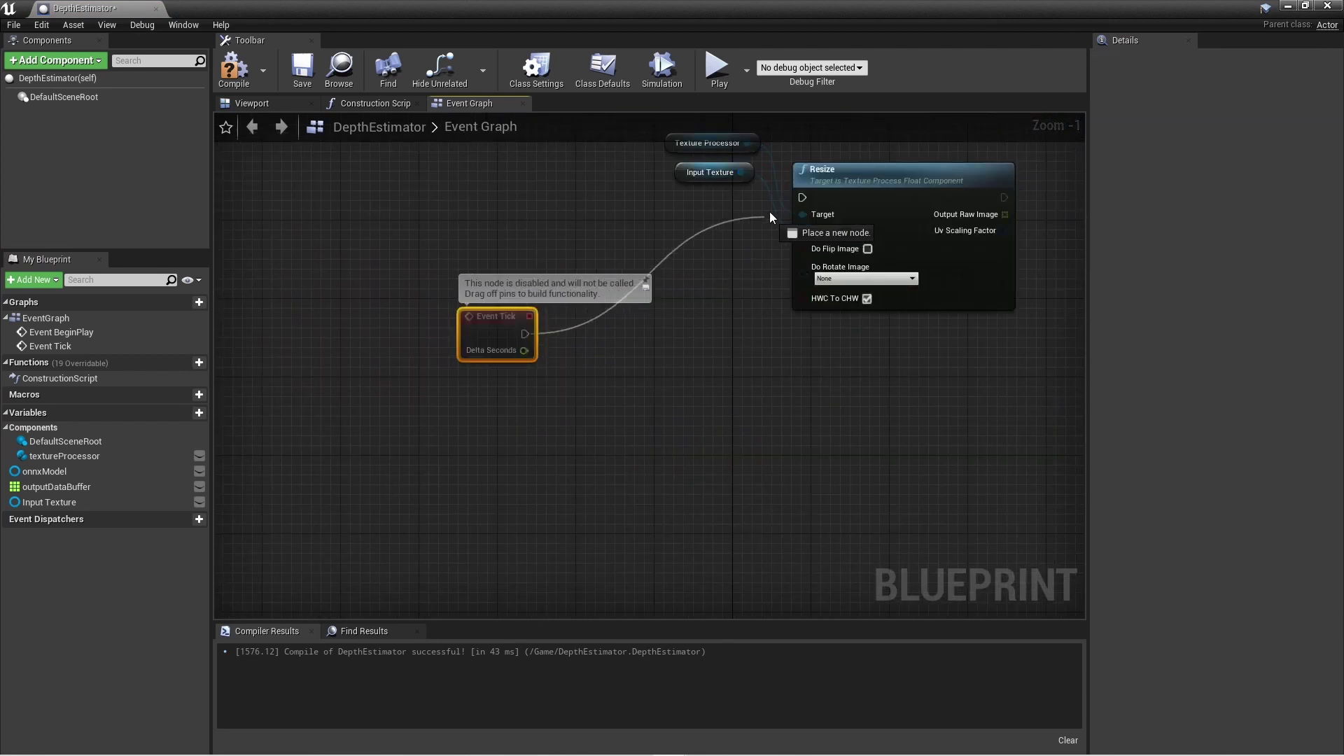
{"action": "right_click_drag", "start_coordinate": [852, 348], "coordinate": [601, 466]}
{"action": "scroll", "coordinate": [601, 465], "scroll_direction": "down", "scroll_amount": 2}
{"action": "left_click", "coordinate": [249, 75]}
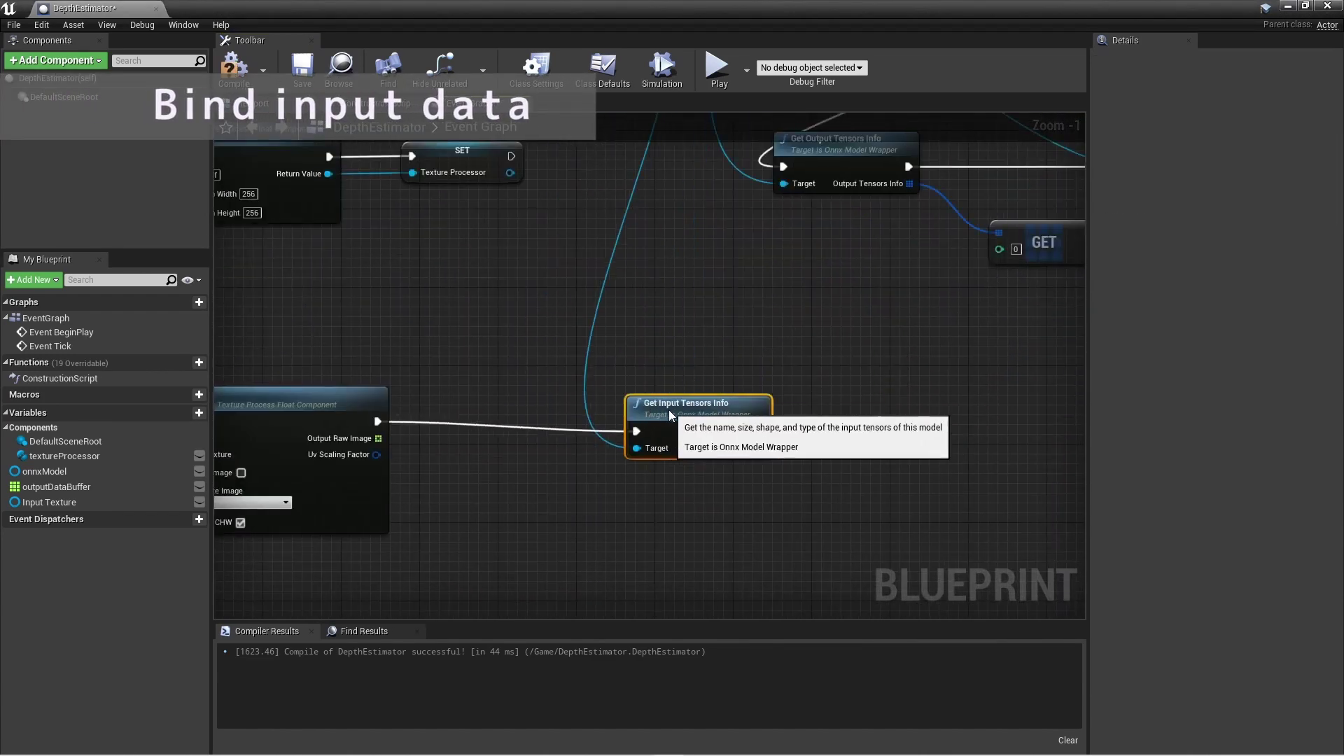
Chain Resize into Get Input Tensors Info and add a Bind Input Float Array node on the model.
{"action": "mouse_move", "coordinate": [44, 471]}
{"action": "left_mouse_down"}
{"action": "mouse_move", "coordinate": [618, 320]}
{"action": "mouse_move", "coordinate": [636, 448]}
{"action": "left_mouse_up"}
{"action": "left_click_drag", "start_coordinate": [683, 327], "coordinate": [1003, 423]}
{"action": "type", "text": "bind input"}
{"action": "key", "text": "Up"}
{"action": "key", "text": "Return"}
Feed GET index 0 of Input Tensors Info into Tensor Info and Output Raw Image into Input.
{"action": "left_click_drag", "start_coordinate": [761, 448], "coordinate": [804, 488]}
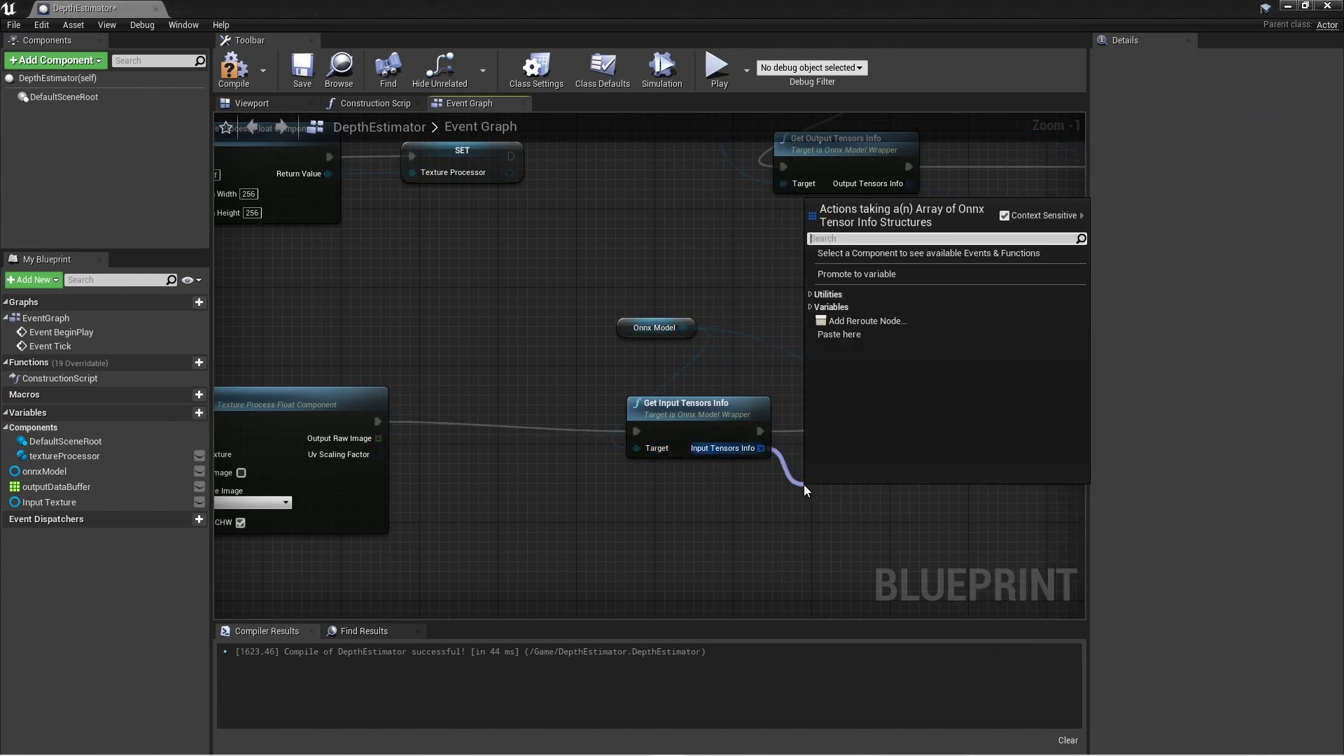
{"action": "type", "text": "get"}
{"action": "left_click", "coordinate": [883, 296]}
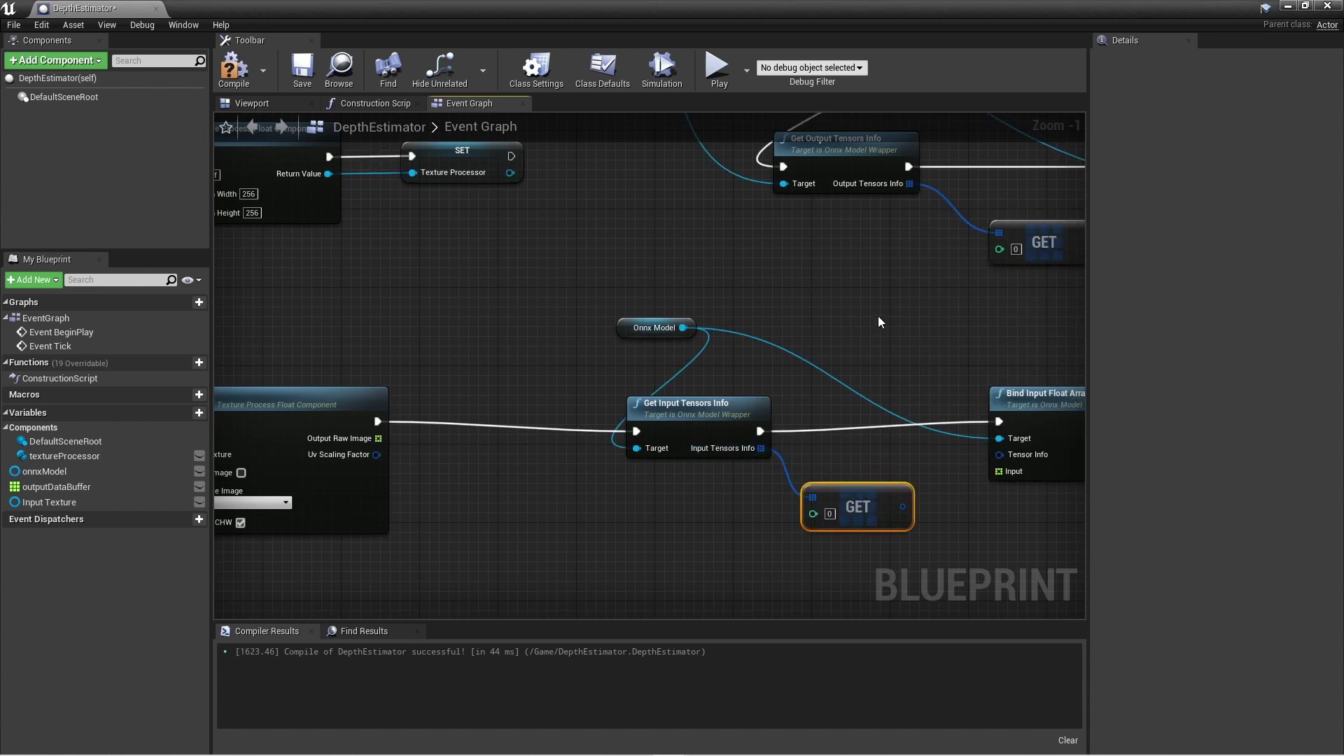
{"action": "left_click_drag", "start_coordinate": [903, 509], "coordinate": [999, 455]}
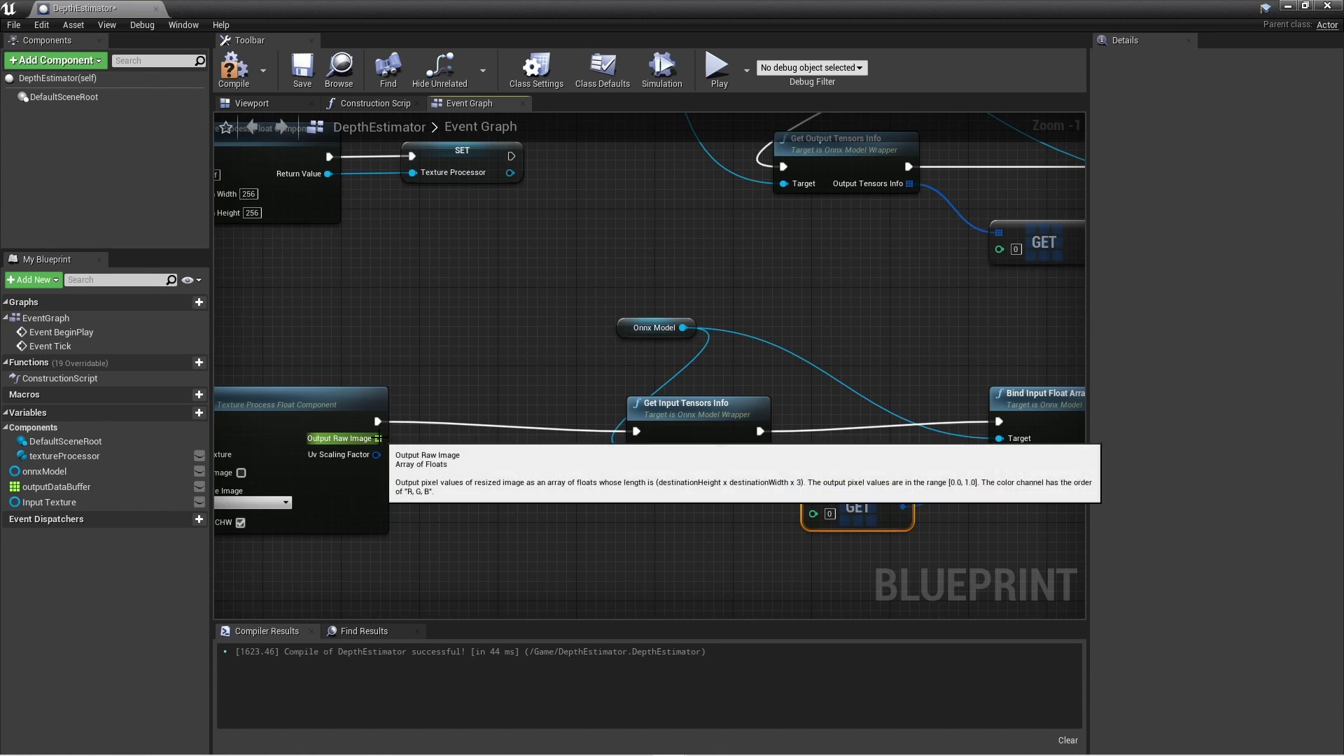
{"action": "left_click_drag", "start_coordinate": [379, 438], "coordinate": [1012, 472]}
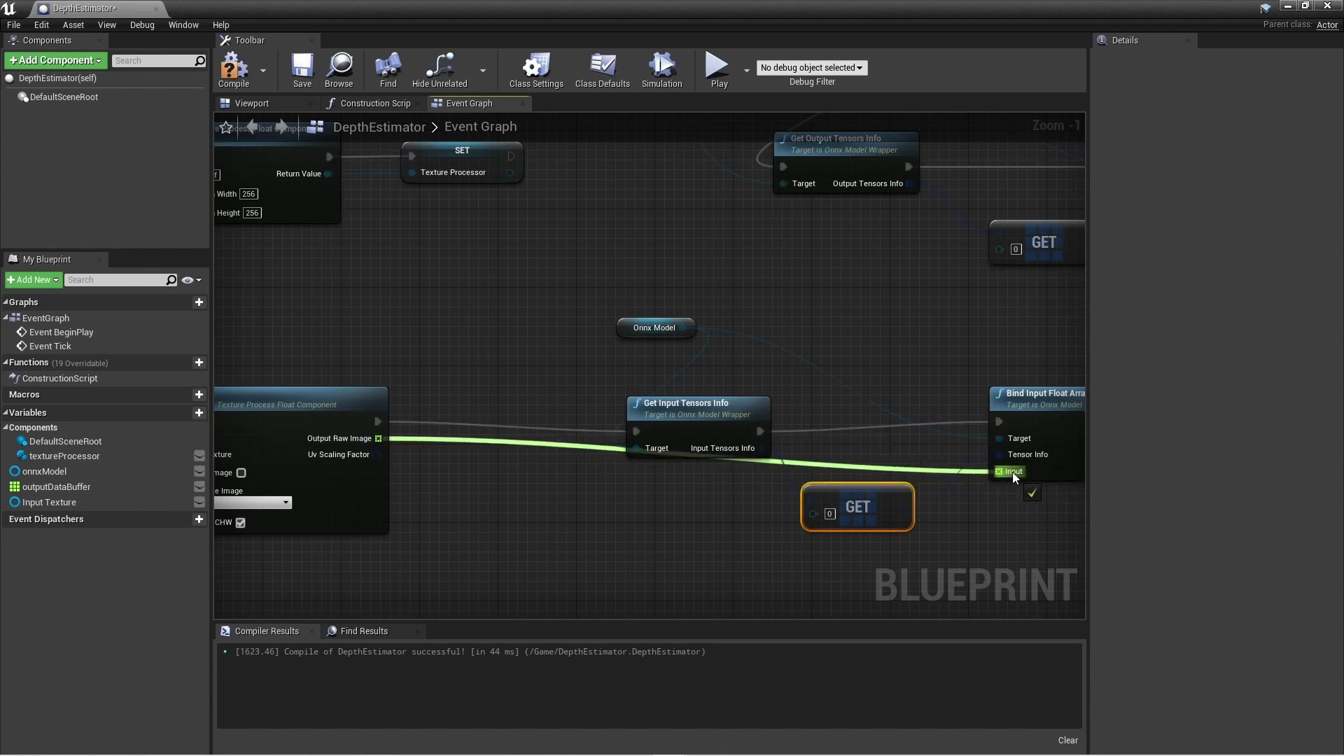
{"action": "left_click_drag", "start_coordinate": [706, 411], "coordinate": [706, 402]}
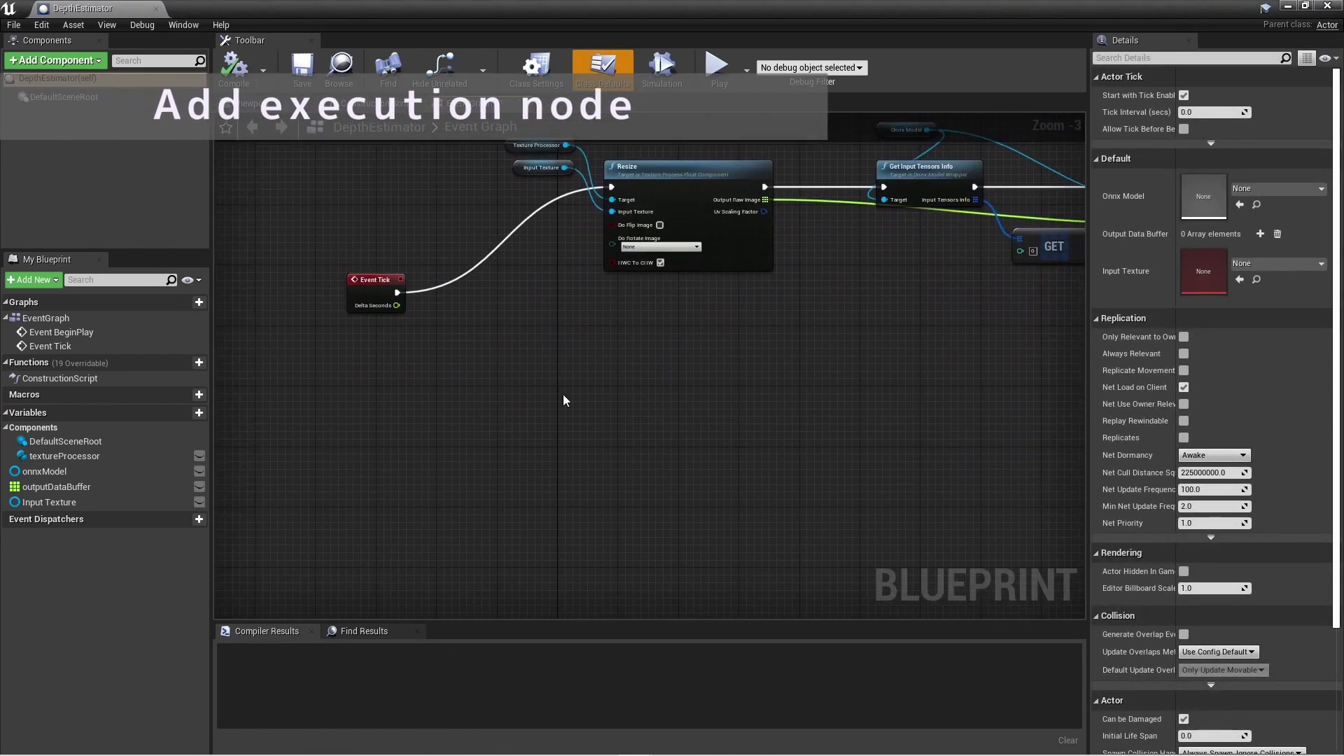
Place an onnxModel getter and create a Run node on it.
{"action": "mouse_move", "coordinate": [44, 472]}
{"action": "left_mouse_down", "text": "ctrl"}
{"action": "mouse_move", "coordinate": [609, 344]}
{"action": "mouse_move", "coordinate": [609, 389]}
{"action": "left_mouse_up", "text": "ctrl"}
{"action": "type", "text": "run"}
{"action": "key", "text": "Return"}
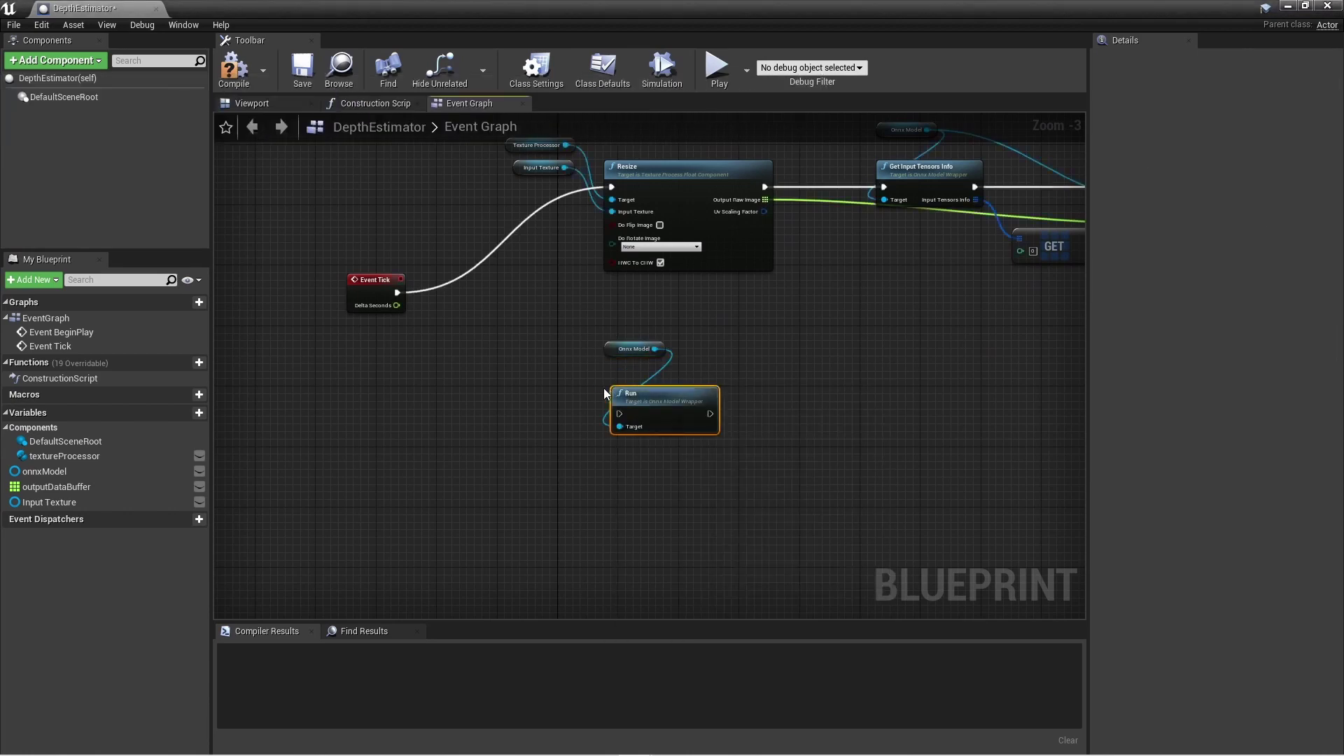
{"action": "scroll", "coordinate": [604, 388], "scroll_direction": "up", "scroll_amount": 3}
Insert a Sequence after Event Tick with Then 0 to Resize and Then 1 to Run, then compile.
{"action": "left_click_drag", "start_coordinate": [309, 251], "coordinate": [380, 247]}
{"action": "type", "text": "seq"}
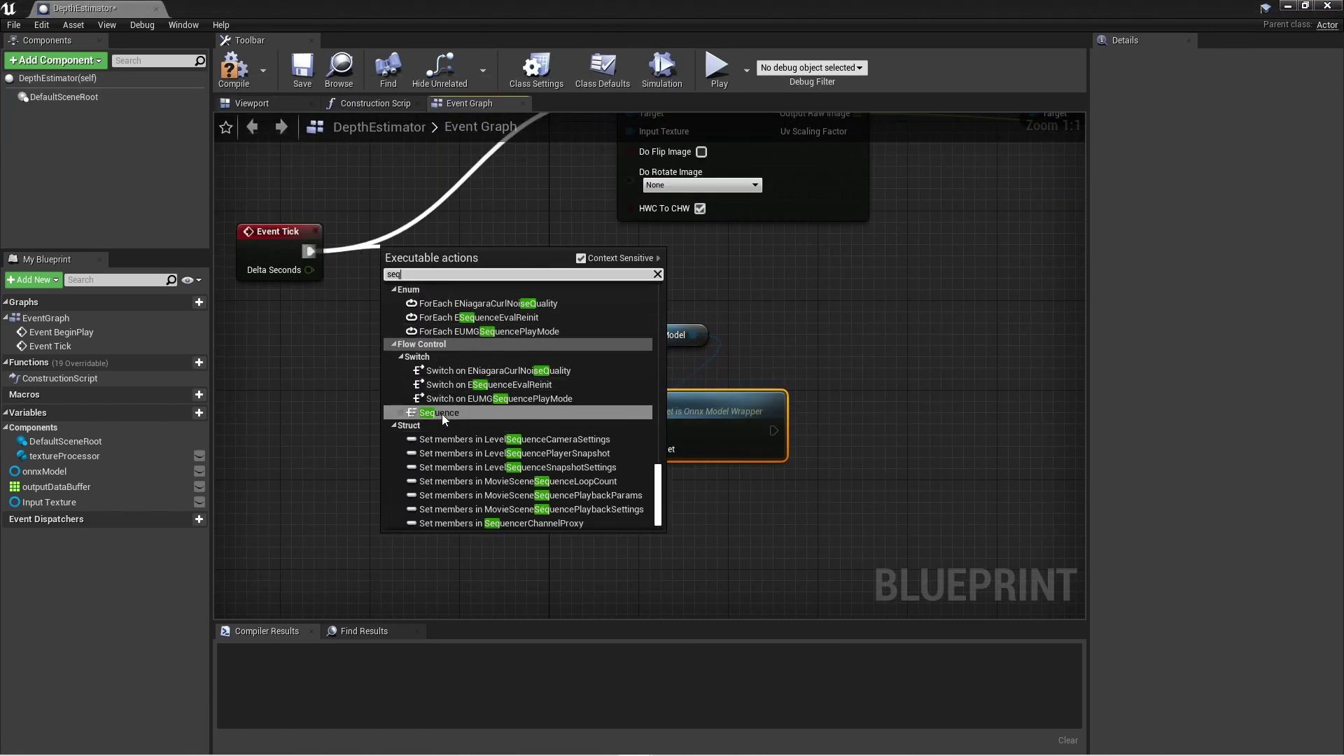
{"action": "left_click", "coordinate": [439, 413]}
{"action": "left_click_drag", "start_coordinate": [465, 299], "coordinate": [641, 429]}
{"action": "scroll", "coordinate": [857, 459], "scroll_direction": "down", "scroll_amount": 2}
{"action": "right_click_drag", "start_coordinate": [857, 460], "coordinate": [756, 476]}
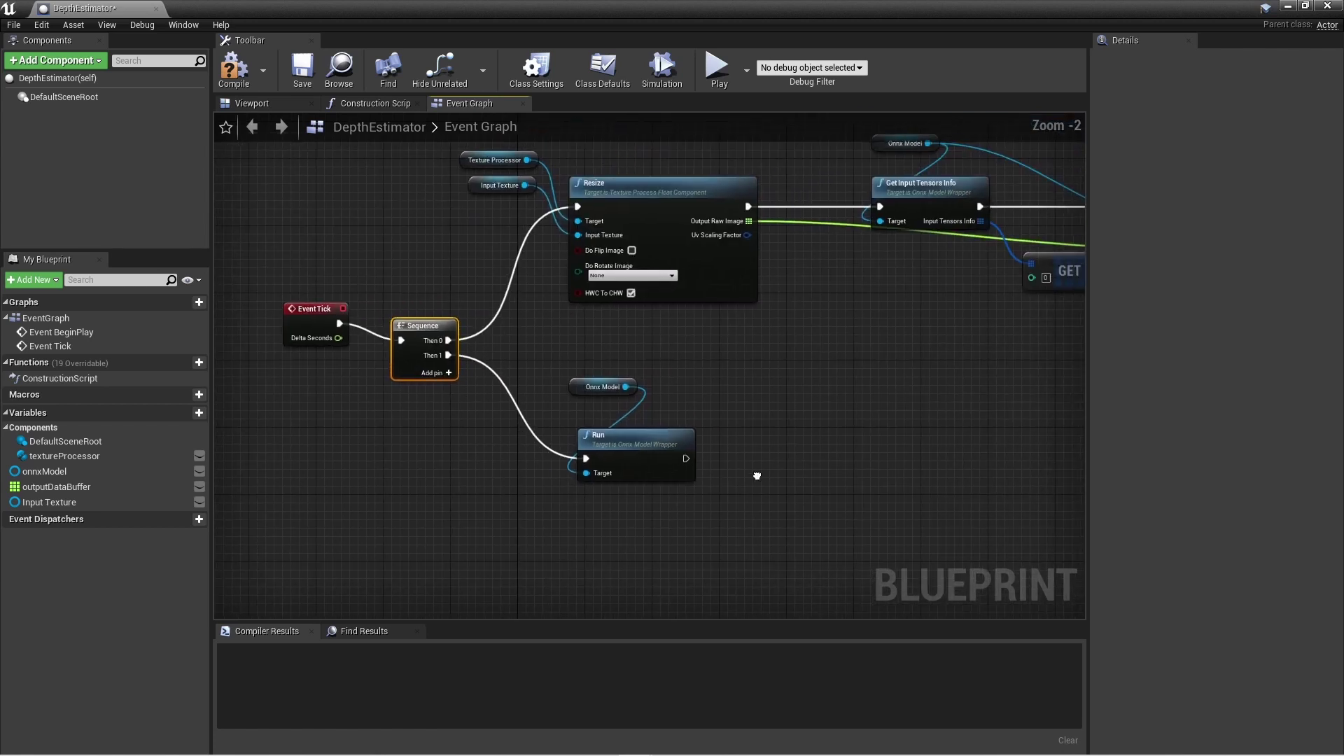
{"action": "left_click", "coordinate": [234, 69]}
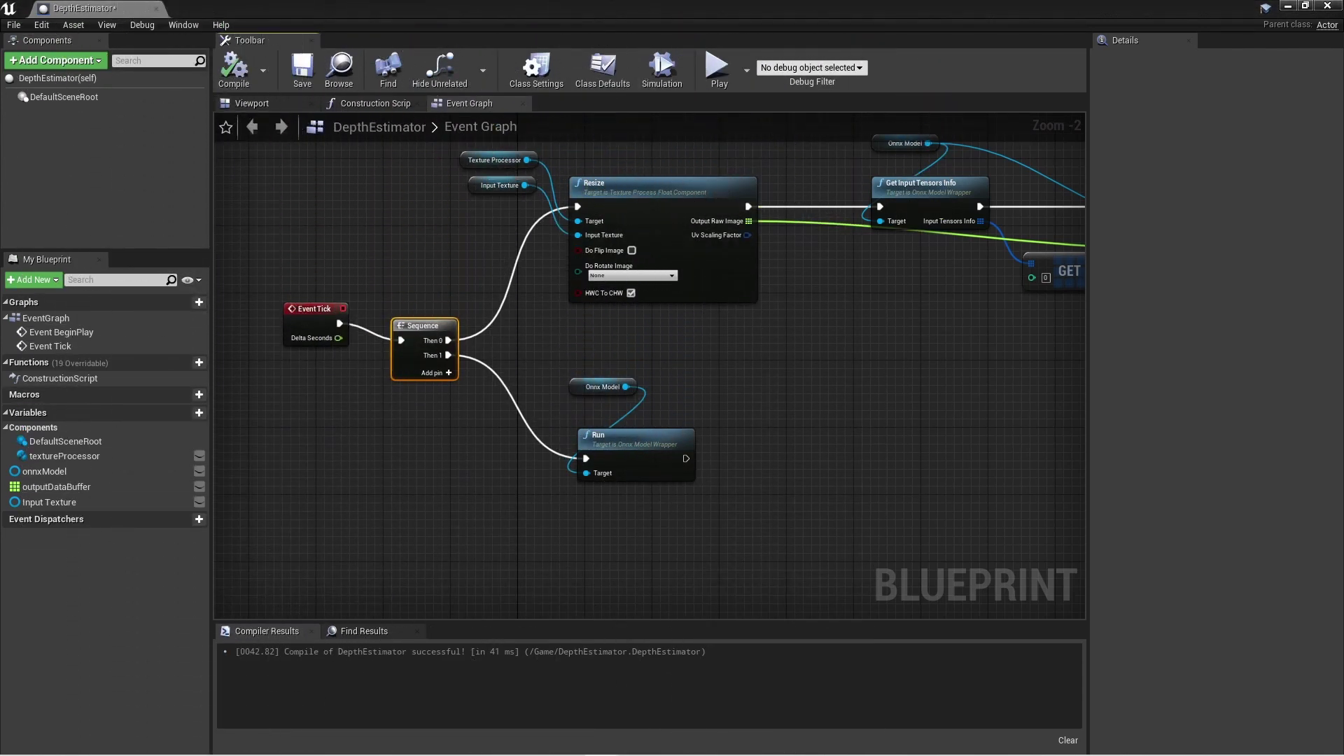
{"action": "scroll", "coordinate": [336, 456], "scroll_direction": "down", "scroll_amount": 4}
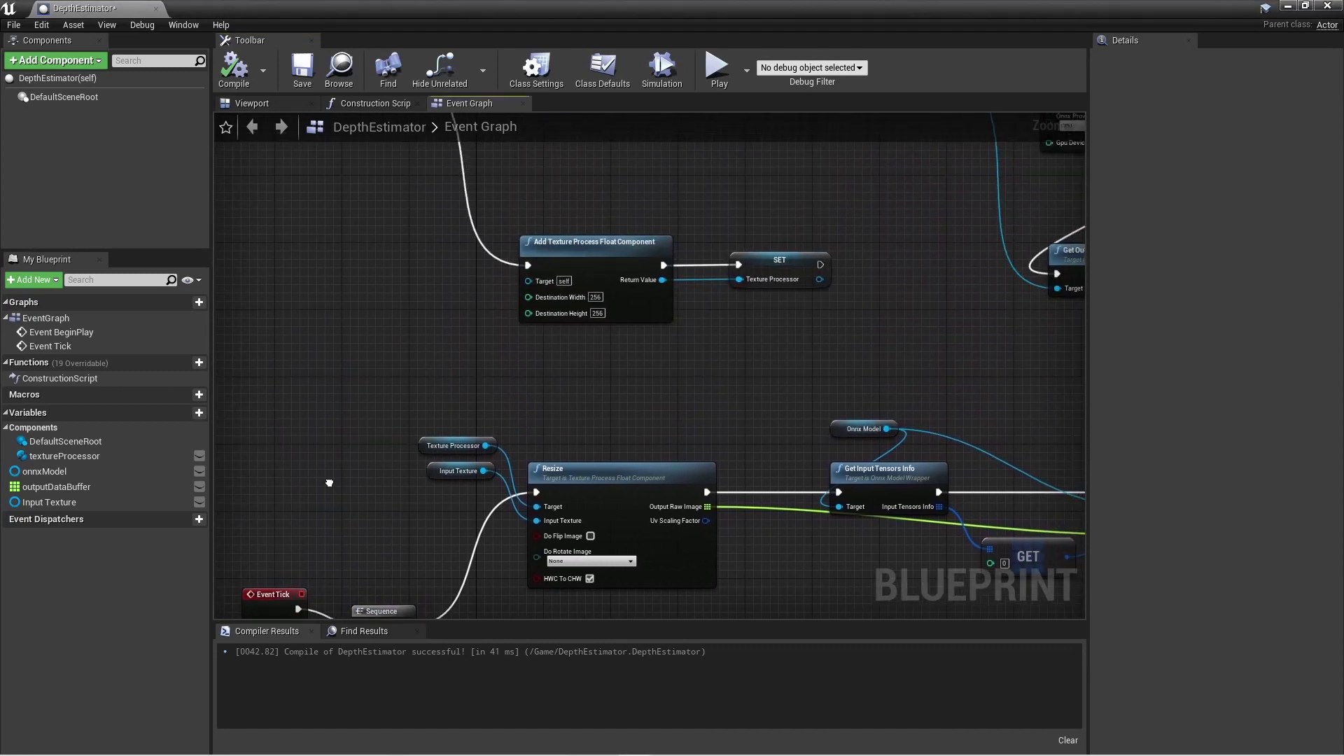
{"action": "scroll", "coordinate": [336, 459], "scroll_direction": "up", "scroll_amount": 3}
From a new Then 2 pin on the BeginPlay Sequence, add Create Texture 2d Gray Float at 256 × 256.
{"action": "left_click", "coordinate": [385, 364]}
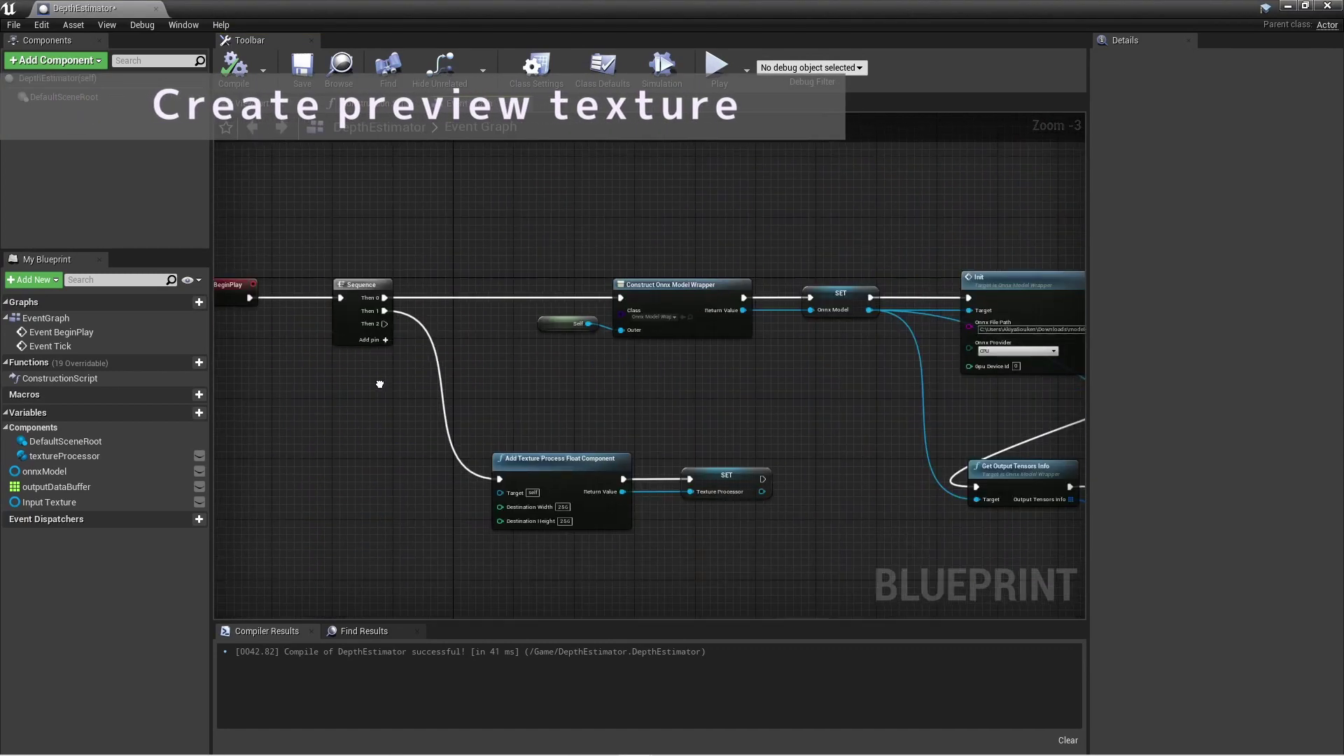
{"action": "scroll", "coordinate": [378, 381], "scroll_direction": "up", "scroll_amount": 1}
{"action": "left_click_drag", "start_coordinate": [389, 230], "coordinate": [493, 502]}
{"action": "type", "text": "create texture 2d"}
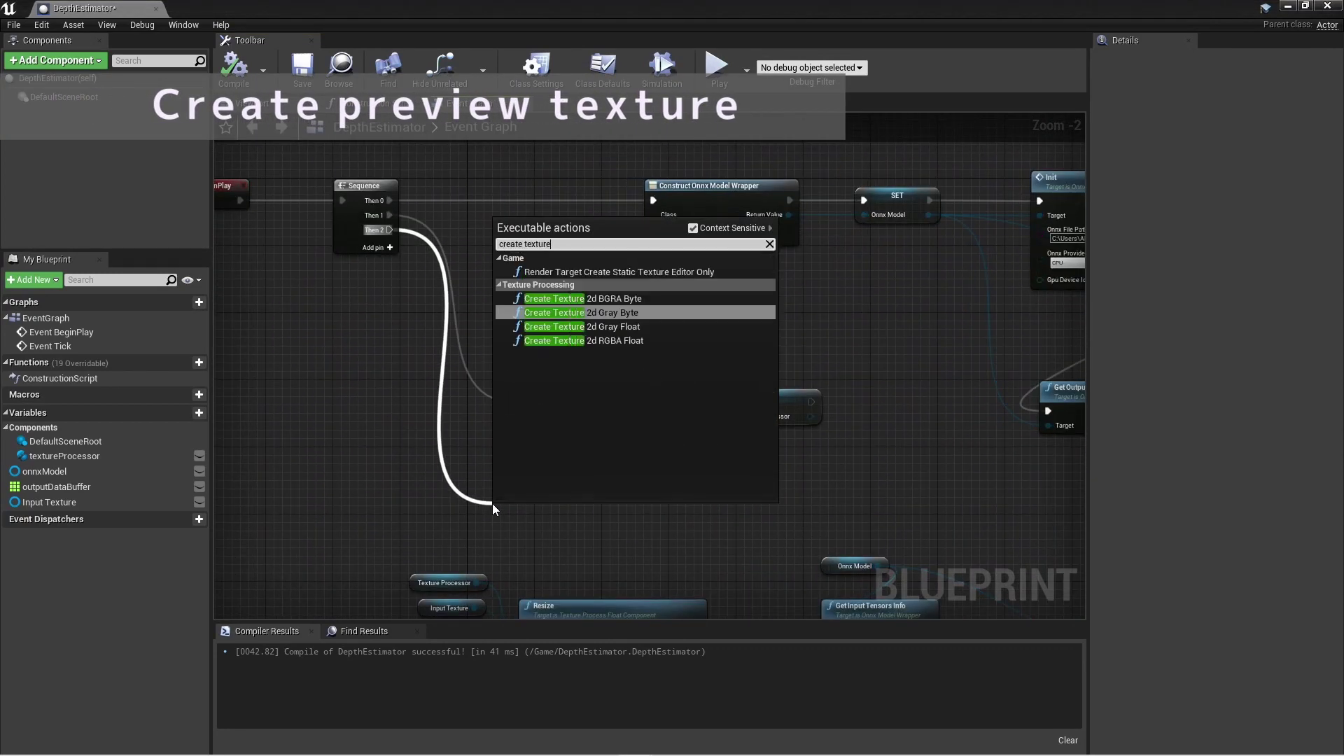
{"action": "left_click", "coordinate": [607, 328]}
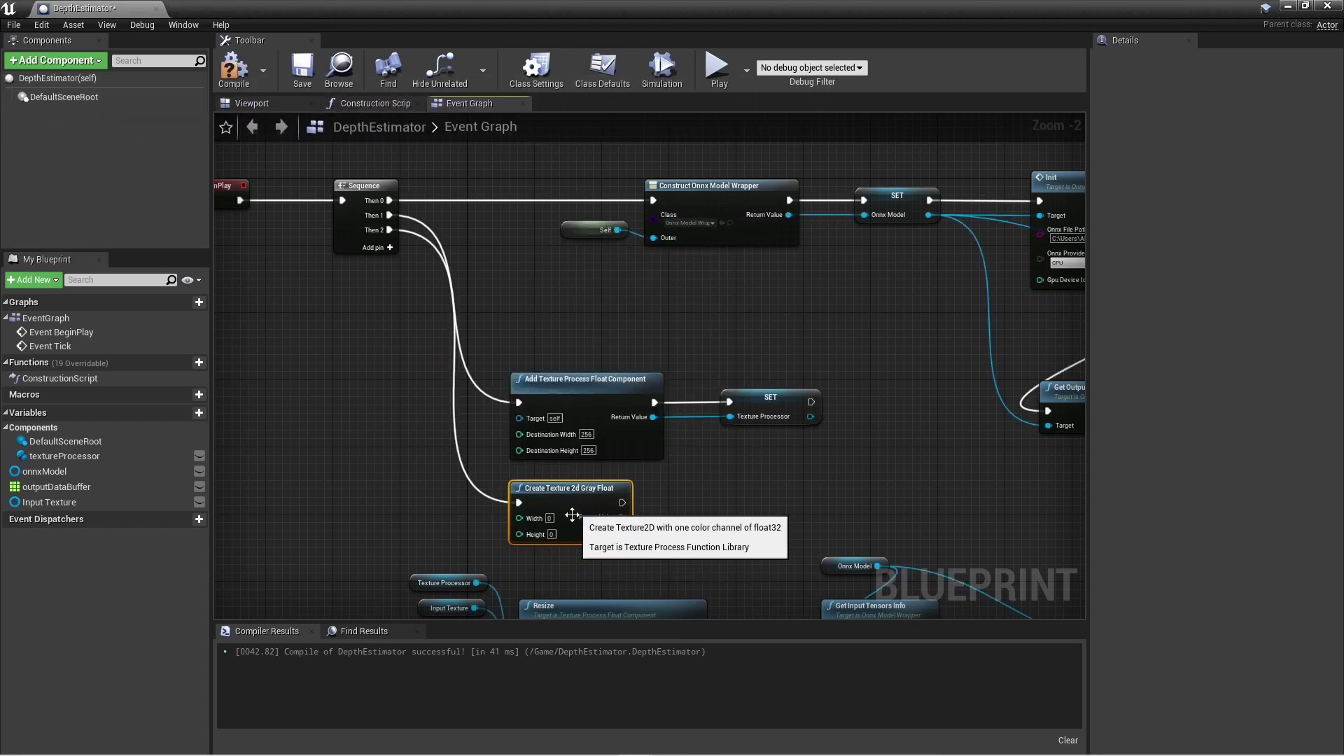
{"action": "scroll", "coordinate": [559, 527], "scroll_direction": "up", "scroll_amount": 2}
{"action": "left_click", "coordinate": [548, 518]}
{"action": "type", "text": "256"}
{"action": "key", "text": "Tab"}
{"action": "type", "text": "256"}
{"action": "right_click_drag", "start_coordinate": [790, 473], "coordinate": [689, 373]}
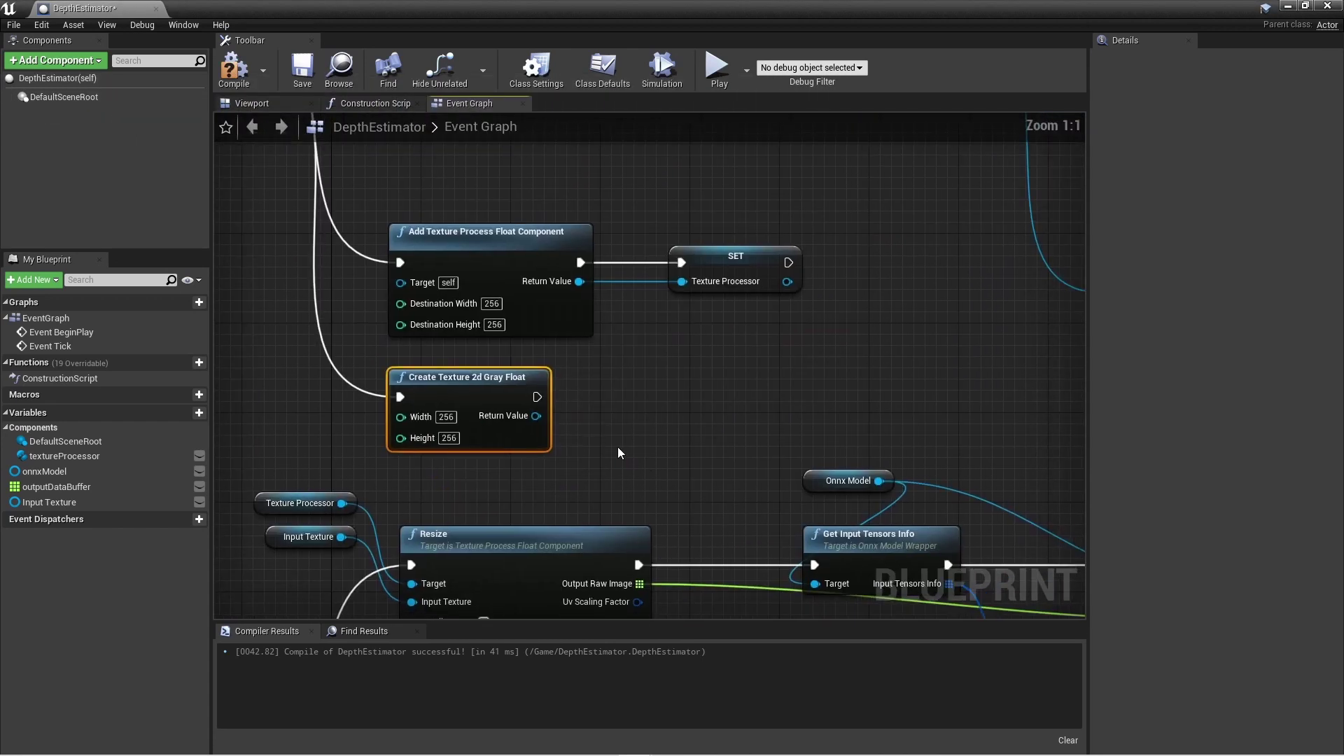
Promote the texture's Return Value to a new outputTexture variable and compile.
{"action": "left_click_drag", "start_coordinate": [535, 416], "coordinate": [631, 414]}
{"action": "left_click", "coordinate": [694, 492]}
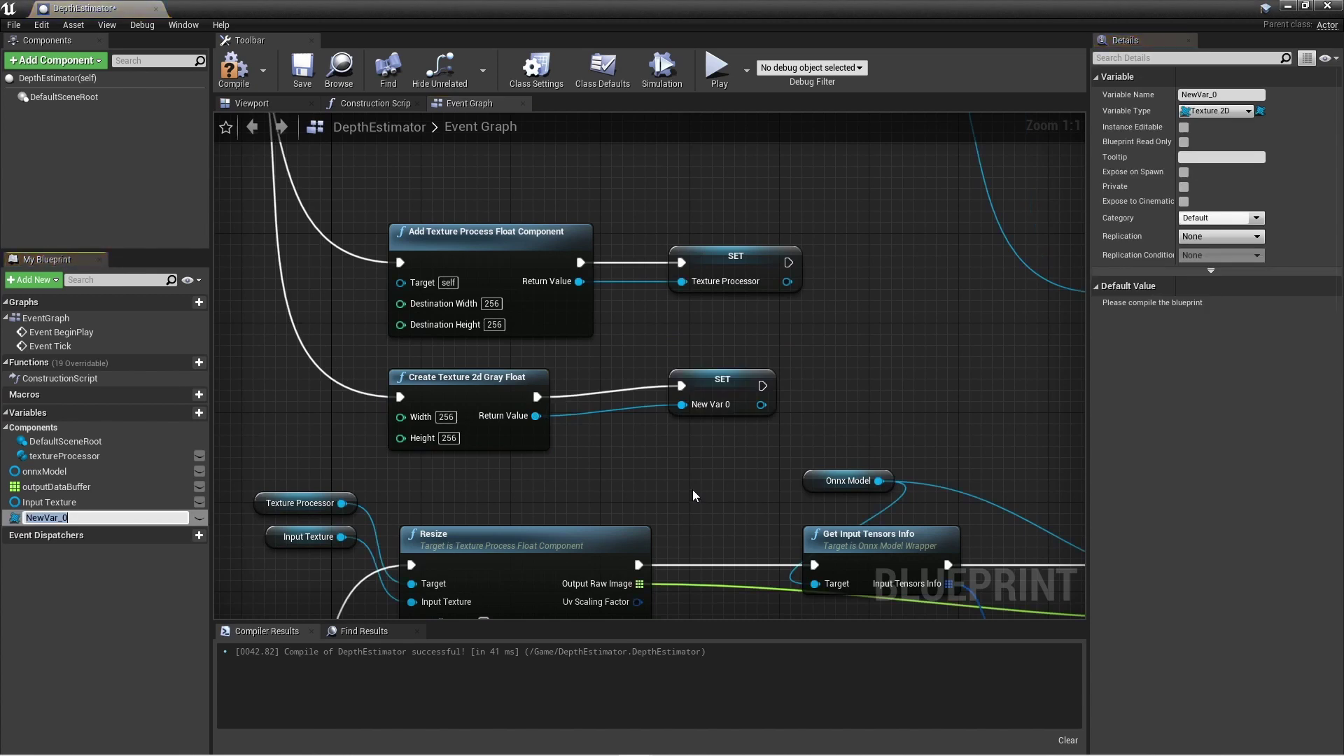
{"action": "type", "text": "outputTexture"}
{"action": "key", "text": "Return"}
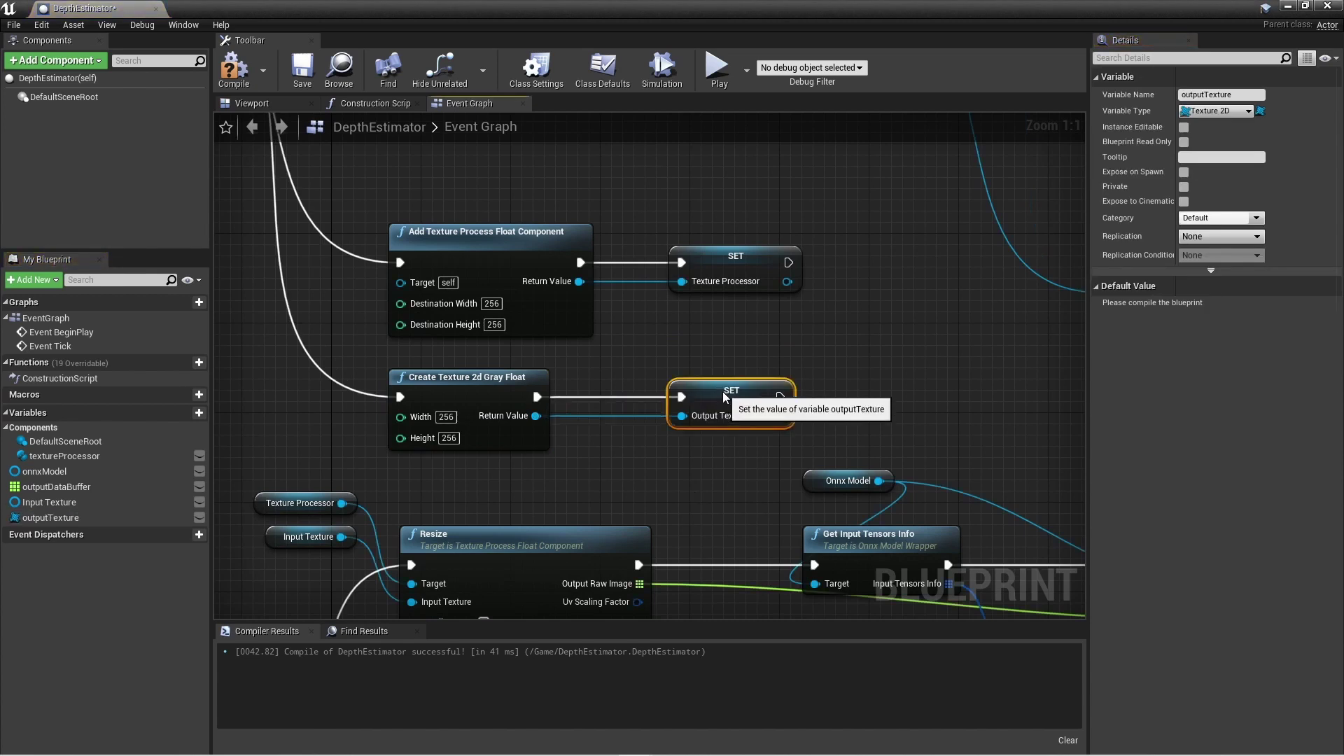
{"action": "left_click", "coordinate": [233, 70]}
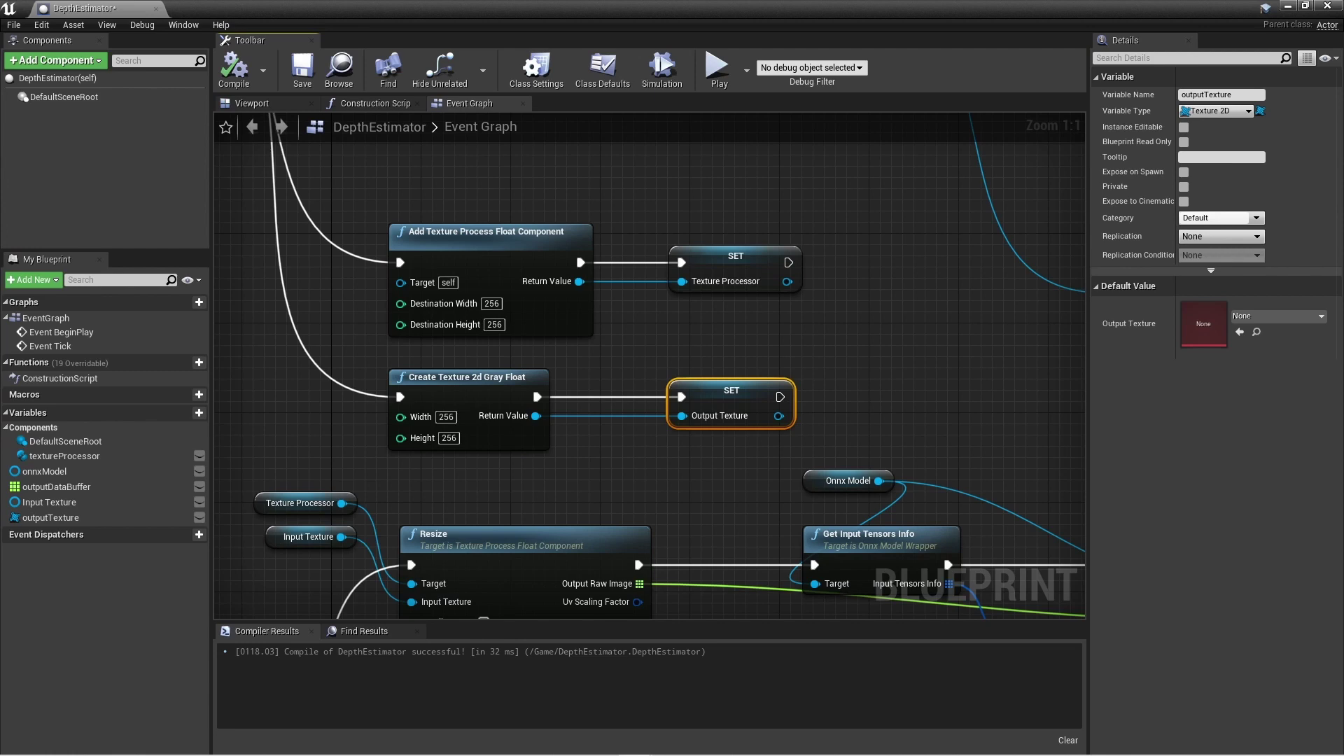
Add a Then 2 pin on the tick Sequence and attach a Copy Float Array to Texture 2D node.
{"action": "left_click", "coordinate": [375, 471]}
{"action": "right_click_drag", "start_coordinate": [376, 472], "coordinate": [427, 395]}
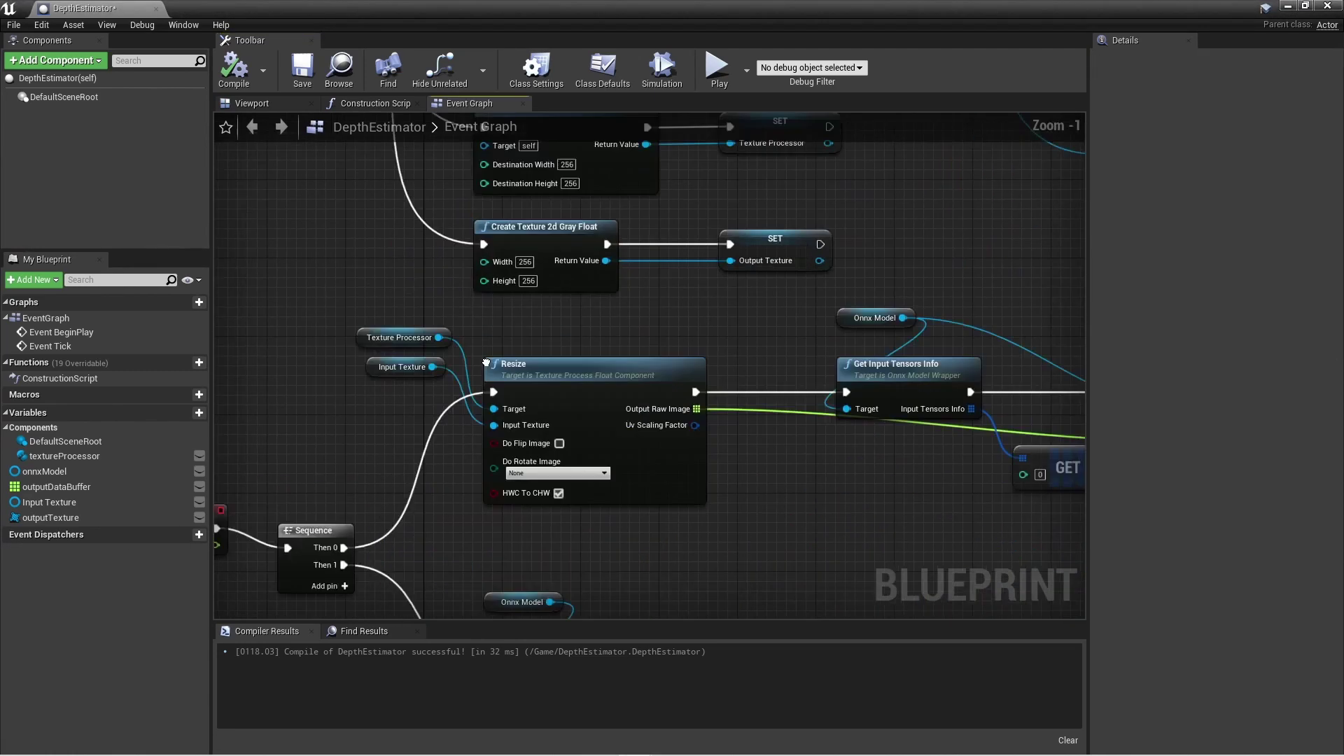
{"action": "scroll", "coordinate": [428, 395], "scroll_direction": "down", "scroll_amount": 1}
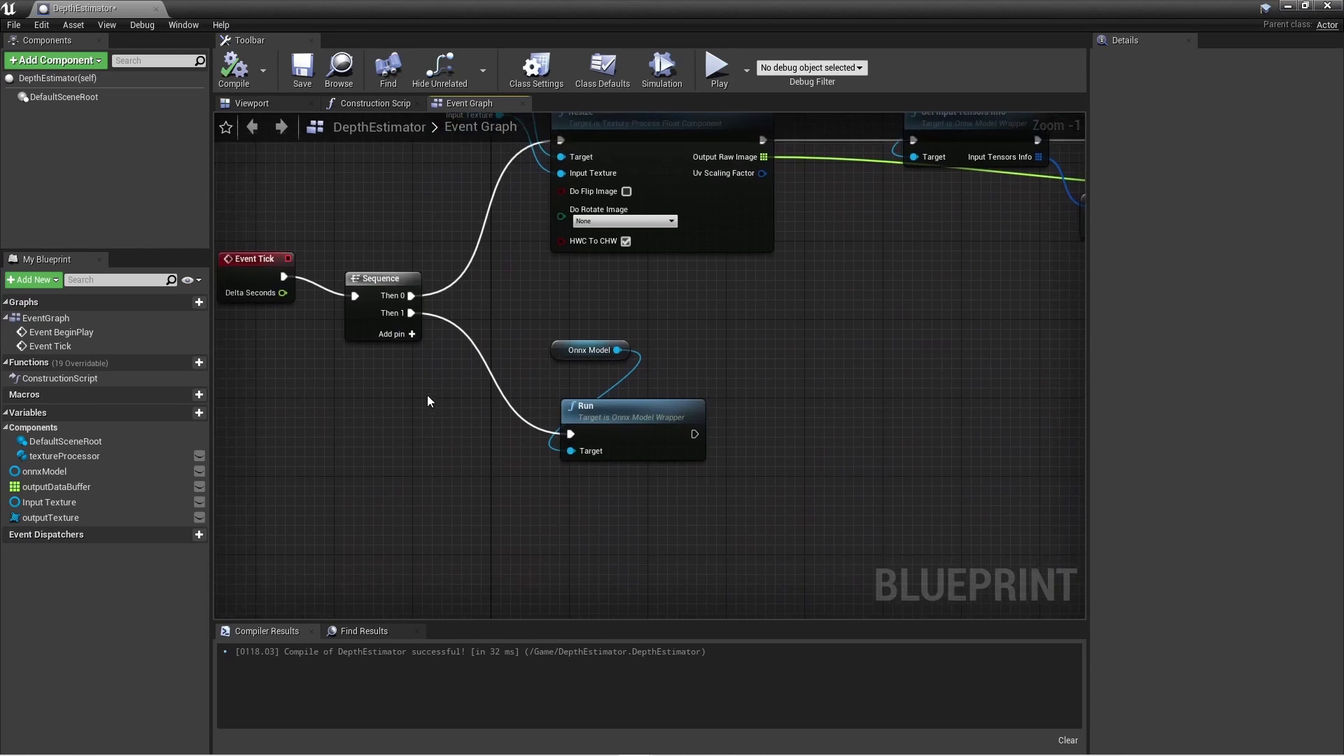
{"action": "left_click", "coordinate": [412, 335]}
{"action": "left_click_drag", "start_coordinate": [411, 330], "coordinate": [532, 588]}
{"action": "type", "text": "copy float"}
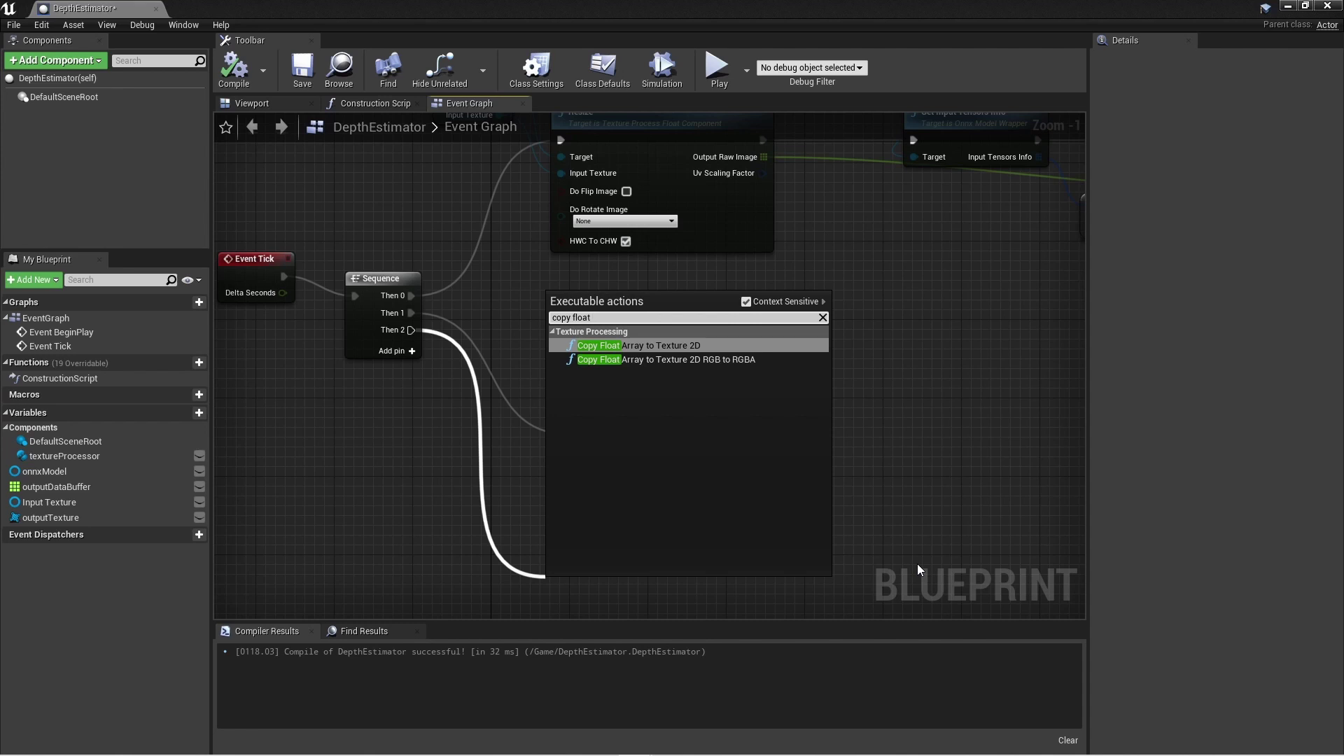
{"action": "left_click", "coordinate": [701, 350]}
{"action": "right_click_drag", "start_coordinate": [720, 397], "coordinate": [766, 324]}
{"action": "scroll", "coordinate": [766, 325], "scroll_direction": "up", "scroll_amount": 2}
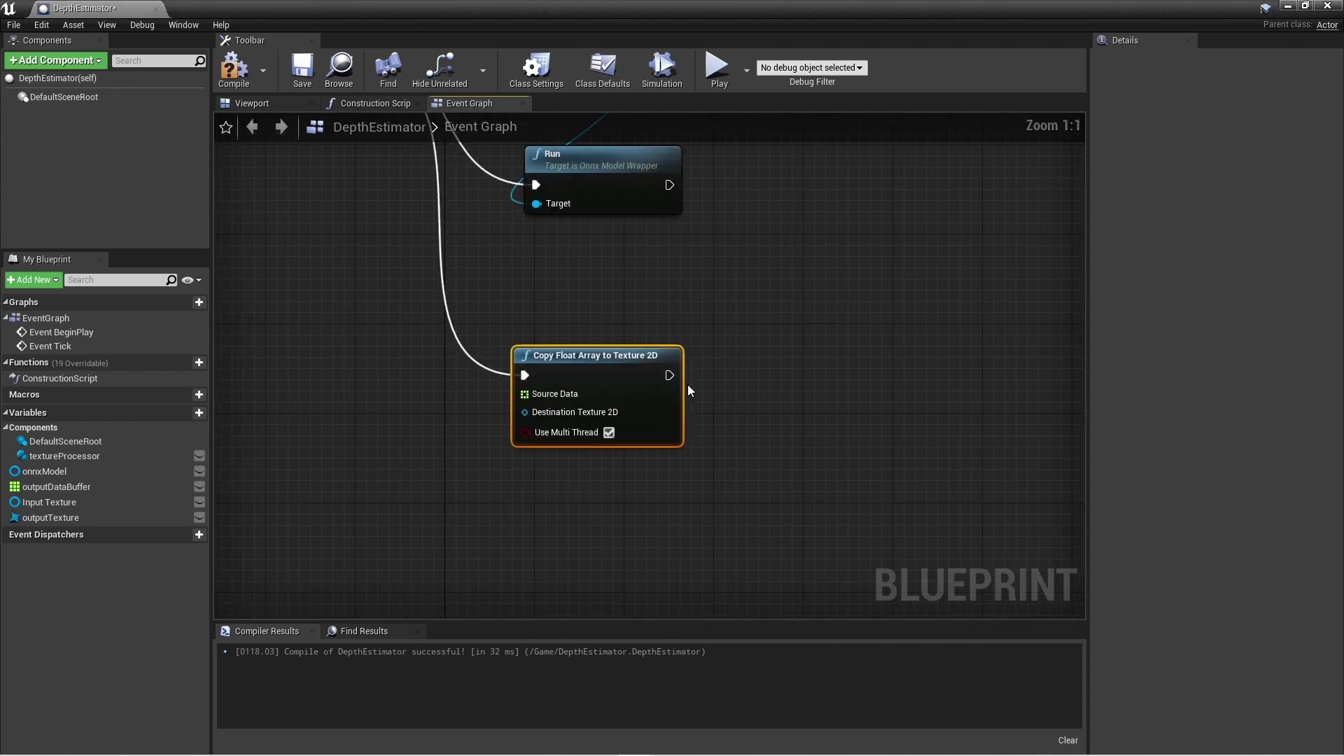
{"action": "left_click_drag", "start_coordinate": [634, 364], "coordinate": [656, 364]}
Connect outputDataBuffer as Source Data and outputTexture as target, compile, and minimise the Blueprint editor.
{"action": "left_click_drag", "start_coordinate": [56, 486], "coordinate": [381, 373], "text": "ctrl"}
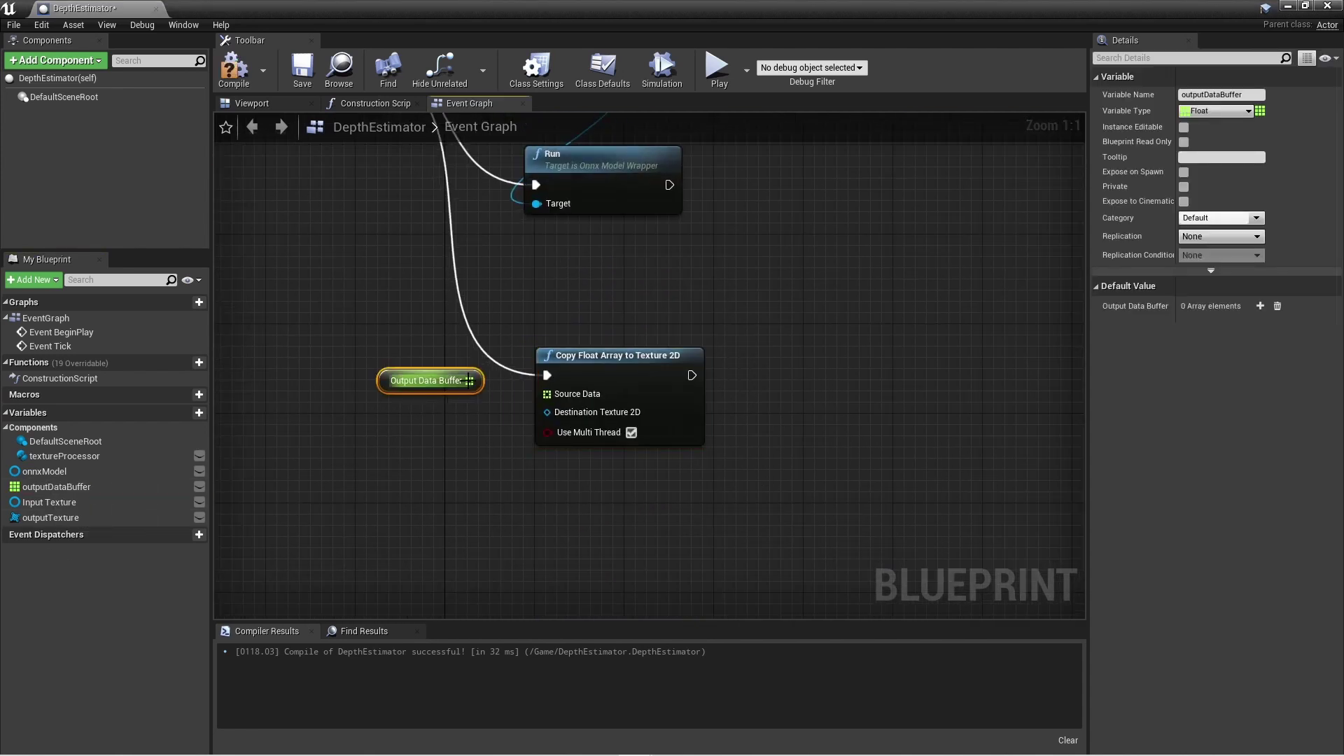
{"action": "left_click_drag", "start_coordinate": [469, 380], "coordinate": [547, 393]}
{"action": "mouse_move", "coordinate": [51, 518]}
{"action": "left_mouse_down", "text": "ctrl"}
{"action": "mouse_move", "coordinate": [405, 418]}
{"action": "mouse_move", "coordinate": [547, 412]}
{"action": "left_mouse_up", "text": "ctrl"}
{"action": "left_click", "coordinate": [238, 71]}
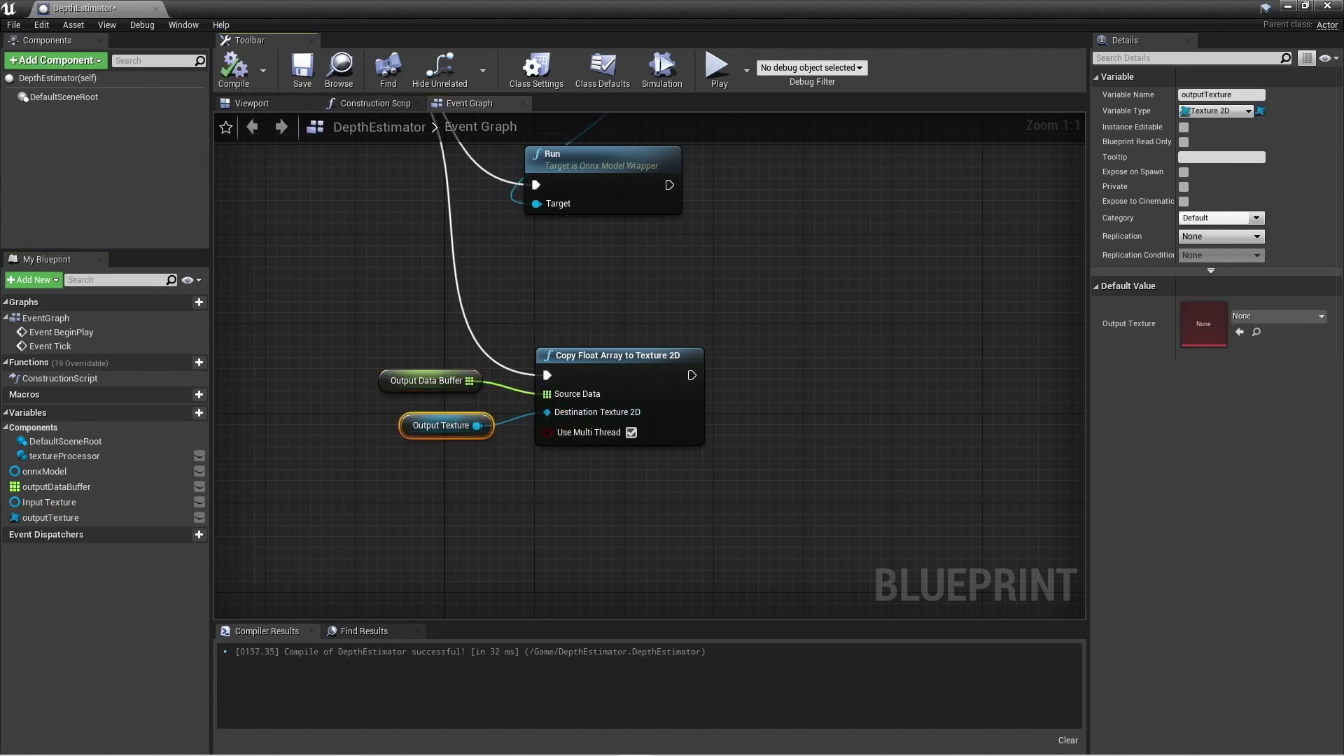
{"action": "left_click", "coordinate": [1290, 7]}
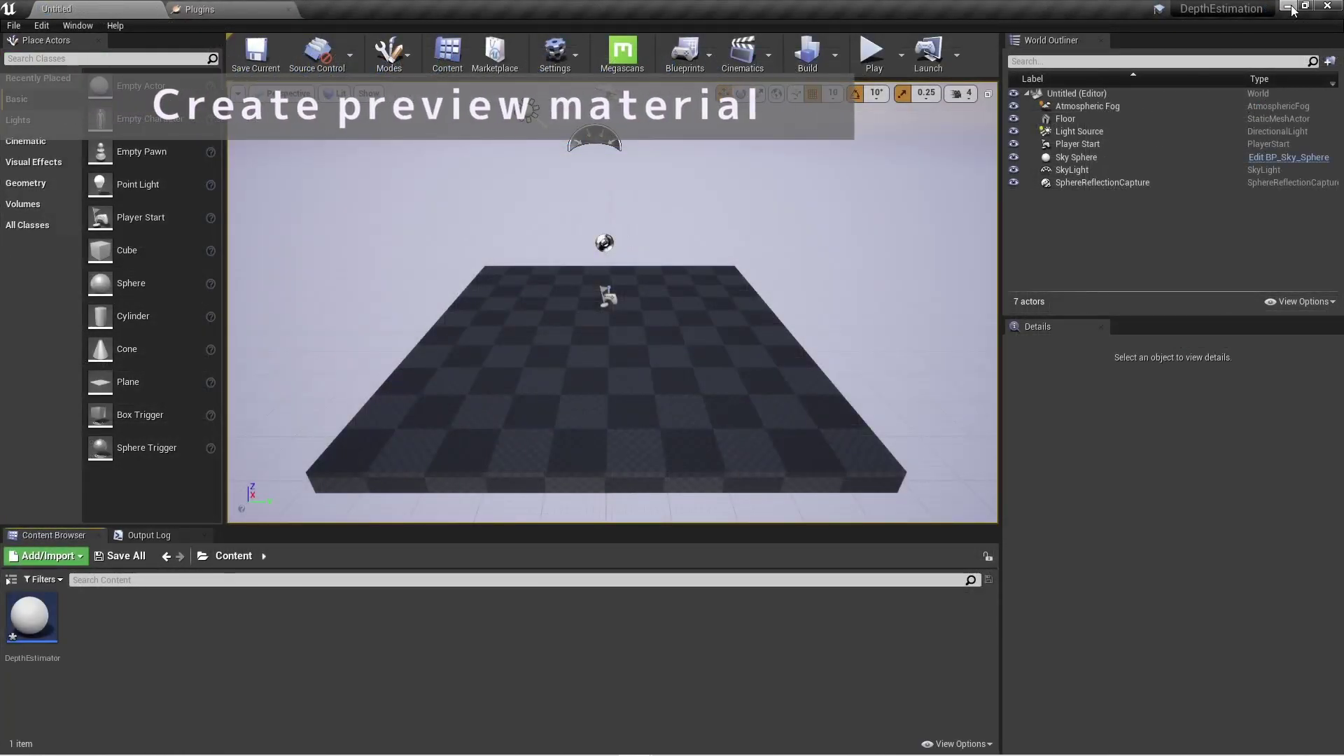
Create a new material asset named DepthPreviewMat and open it.
{"action": "left_click", "coordinate": [48, 556]}
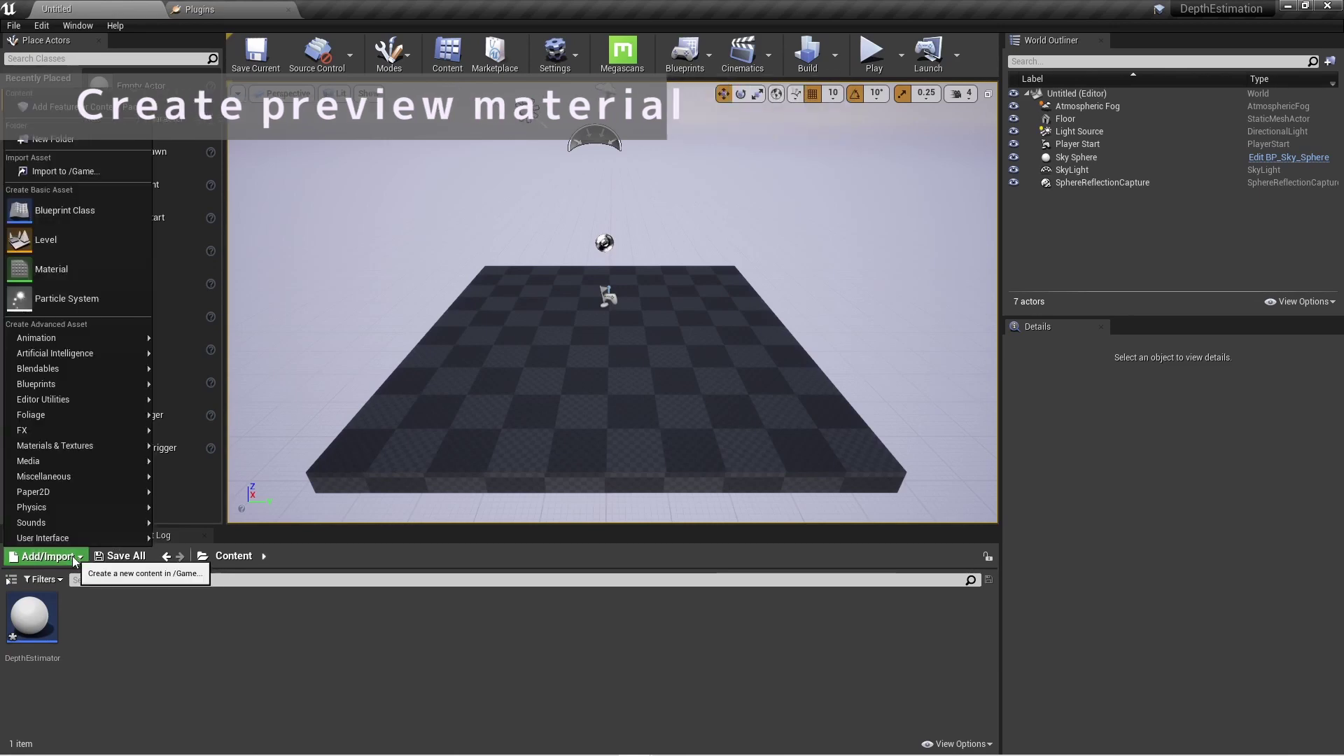
{"action": "left_click", "coordinate": [65, 268]}
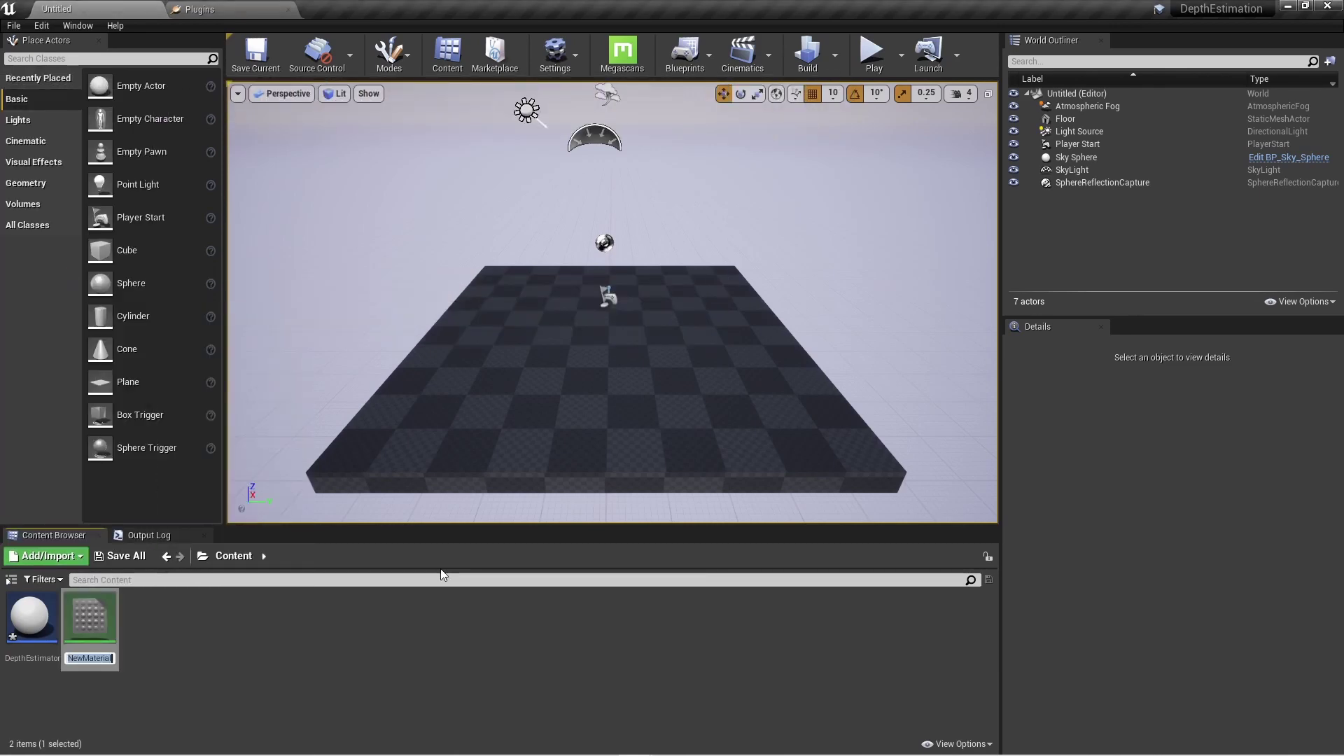
{"action": "type", "text": "Depth"}
{"action": "type", "text": "thPreviewMa"}
{"action": "key", "text": "Return"}
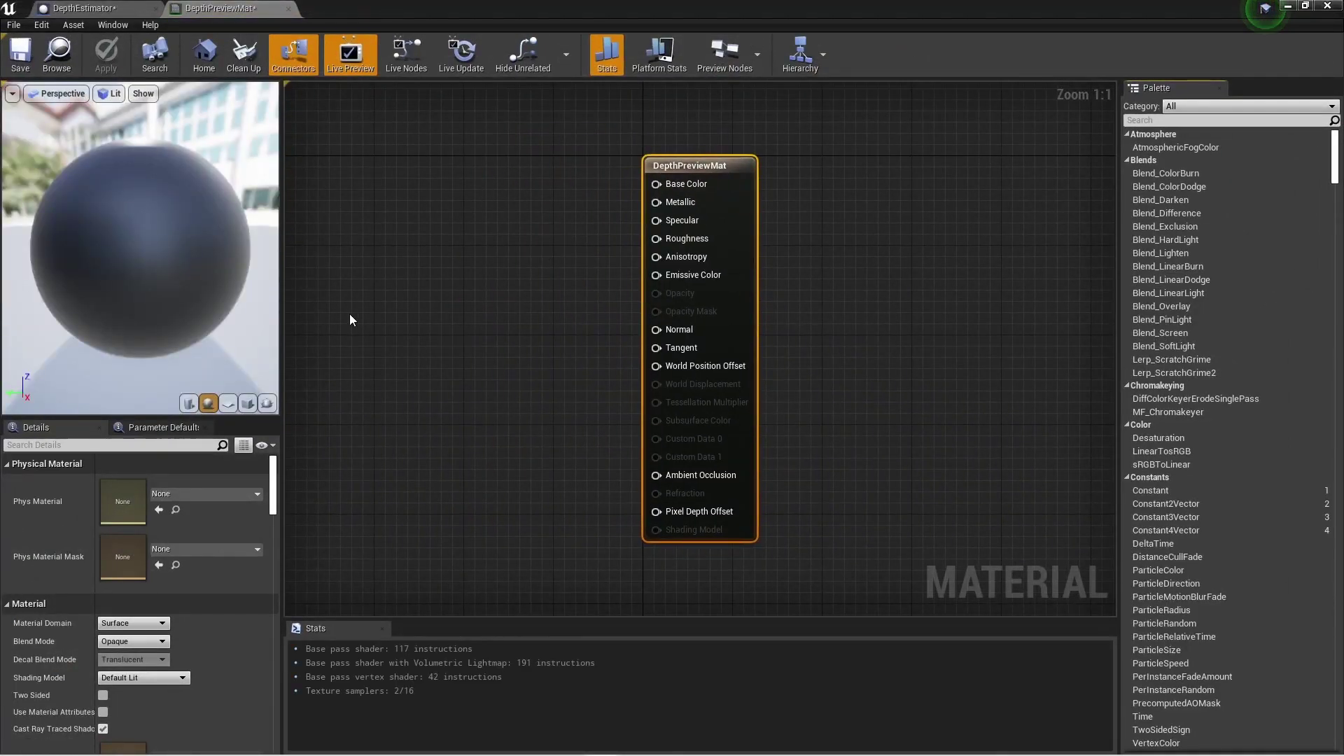
Add a texture sample and convert it into a parameter named 'depth'.
{"action": "right_click", "coordinate": [373, 237]}
{"action": "type", "text": "texture sample"}
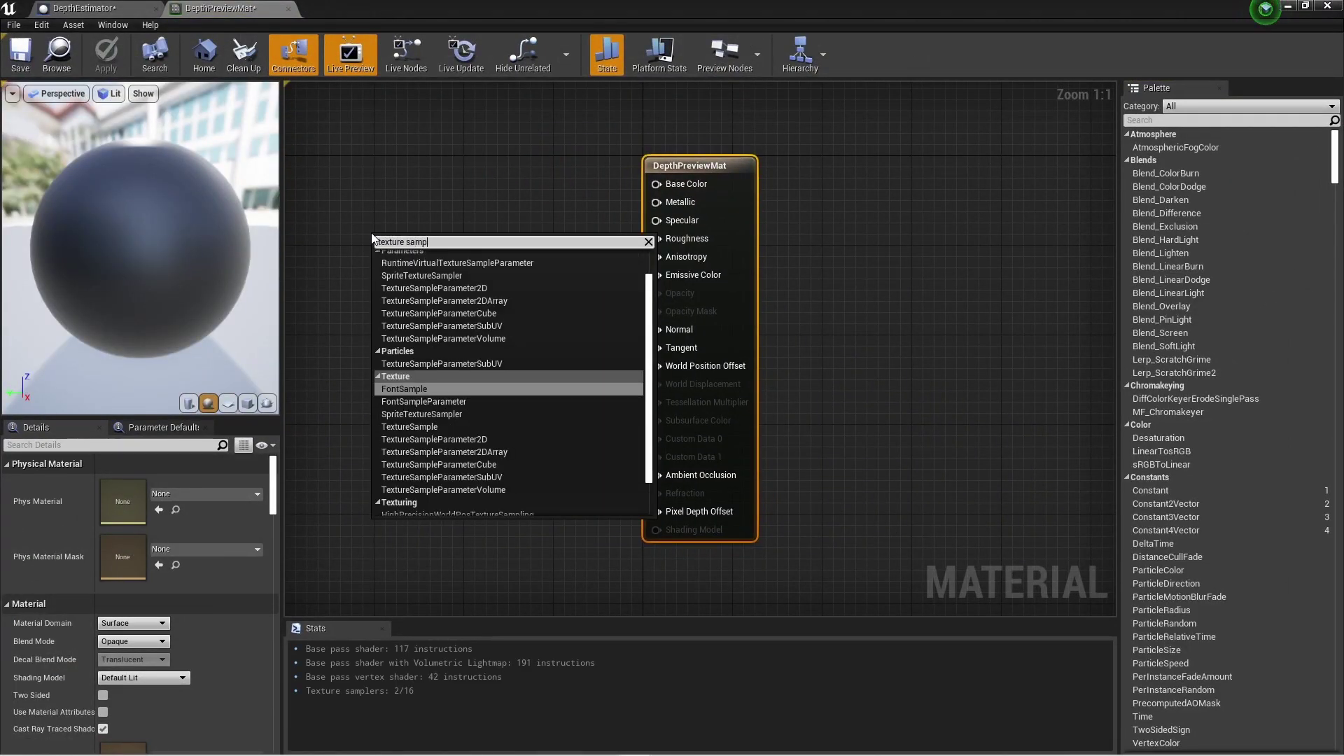
{"action": "left_click", "coordinate": [427, 409]}
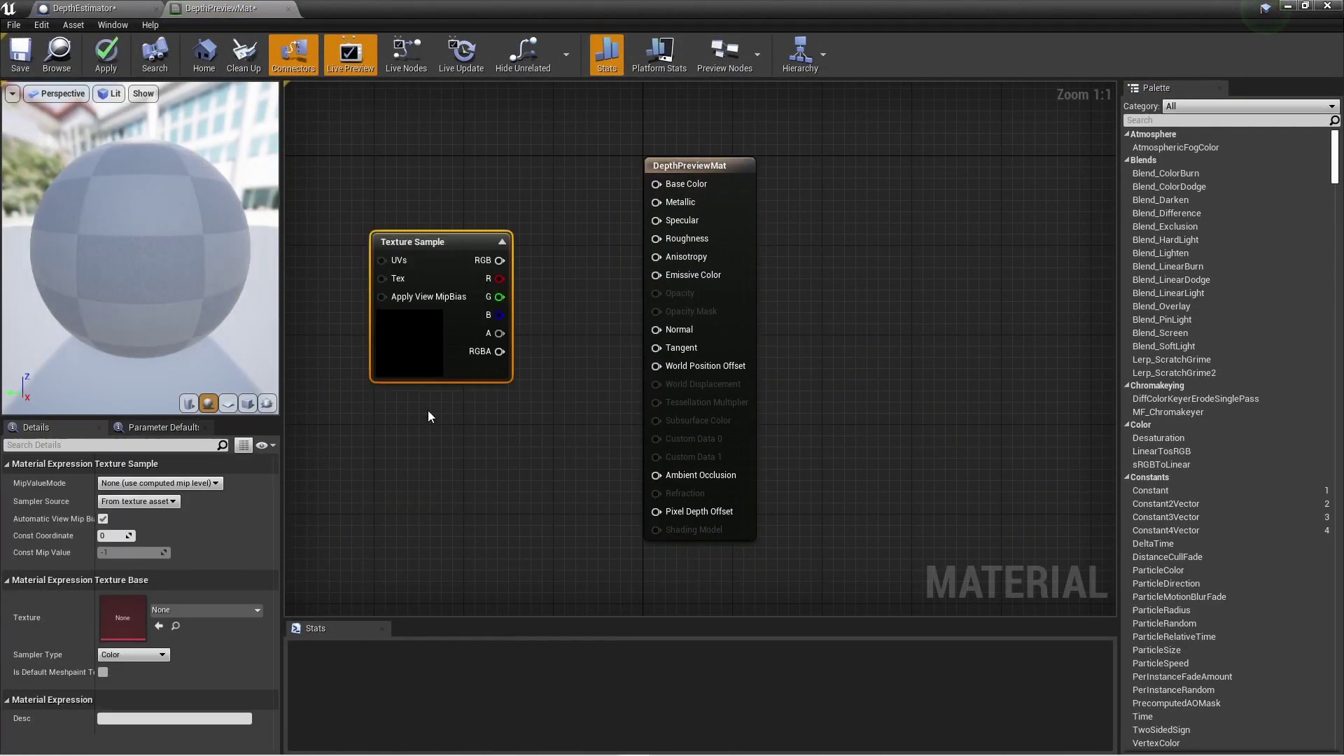
{"action": "right_click", "coordinate": [426, 242]}
{"action": "left_click", "coordinate": [468, 341]}
{"action": "type", "text": "de"}
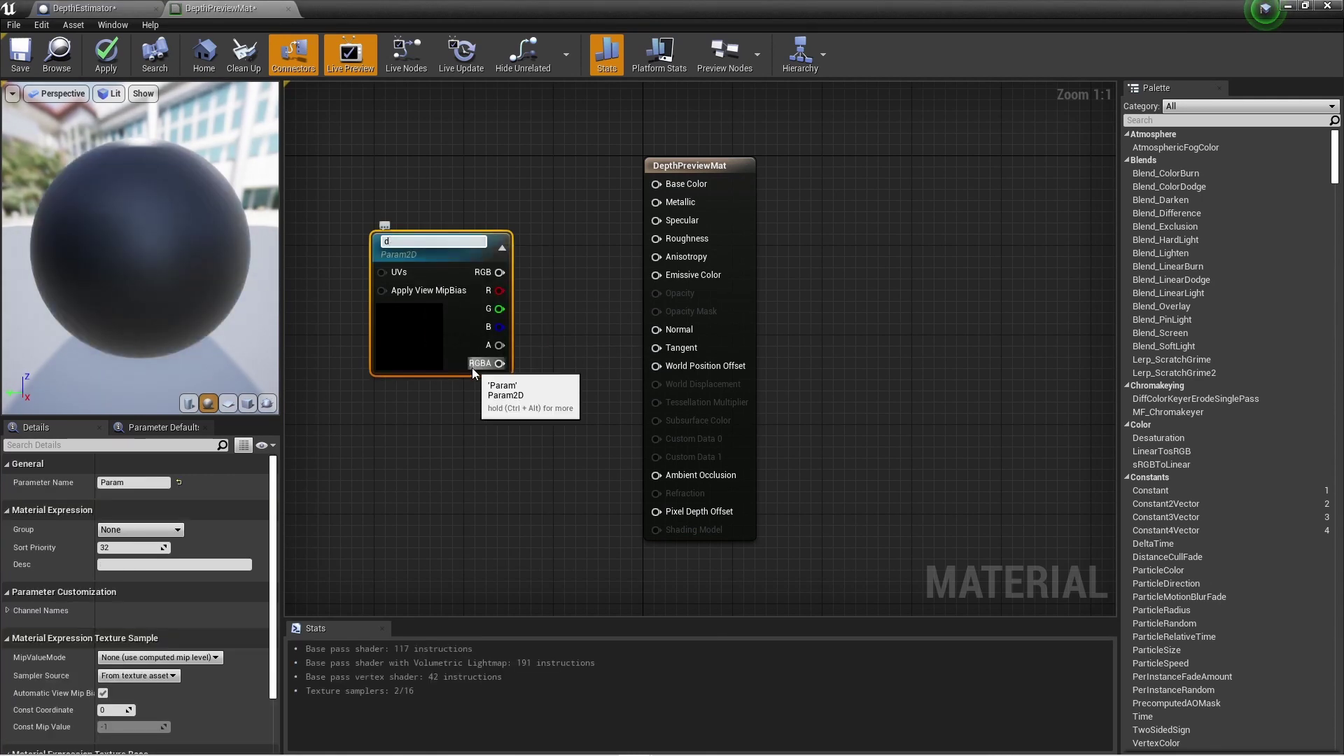
{"action": "type", "text": "pth"}
{"action": "mouse_move", "coordinate": [476, 249]}
{"action": "left_mouse_down"}
{"action": "mouse_move", "coordinate": [401, 241]}
{"action": "mouse_move", "coordinate": [479, 287]}
{"action": "left_mouse_up"}
Multiply the depth texture's red channel by 0.128.
{"action": "type", "text": "multiply"}
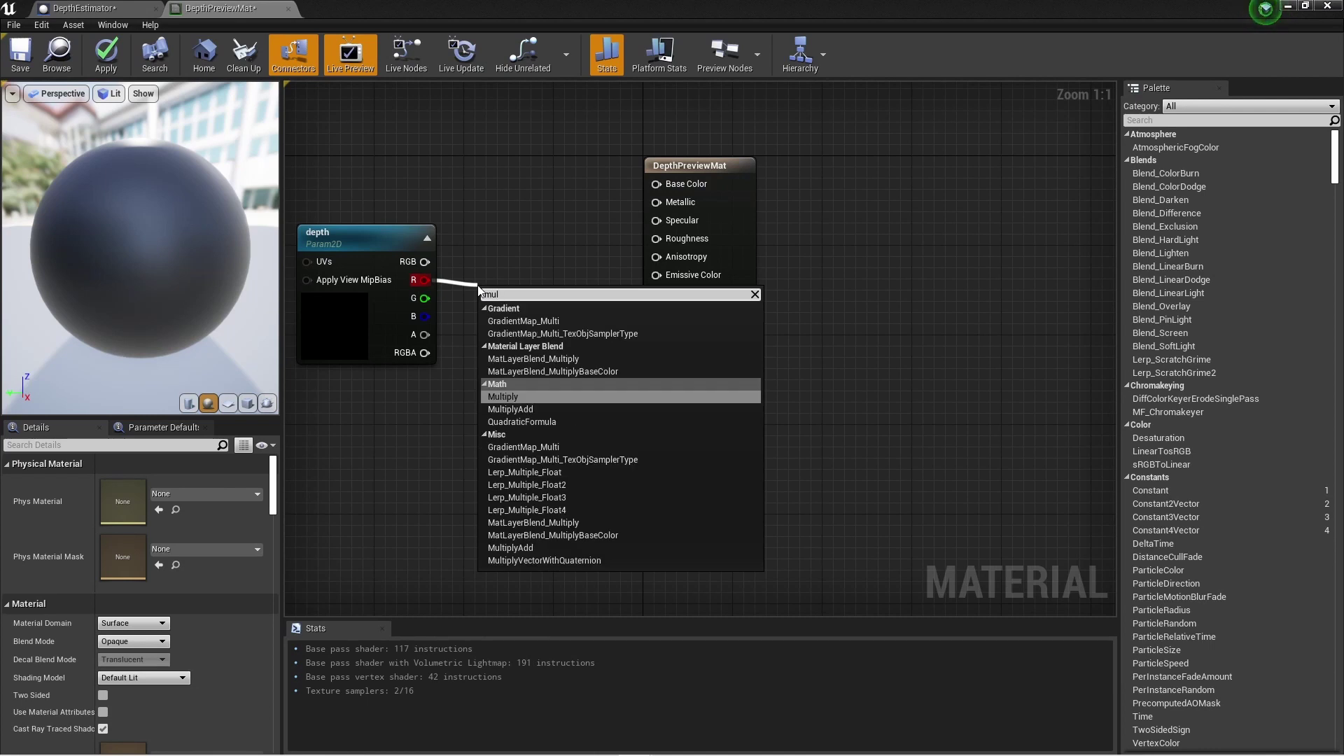
{"action": "key", "text": "Return"}
{"action": "left_click", "coordinate": [132, 499]}
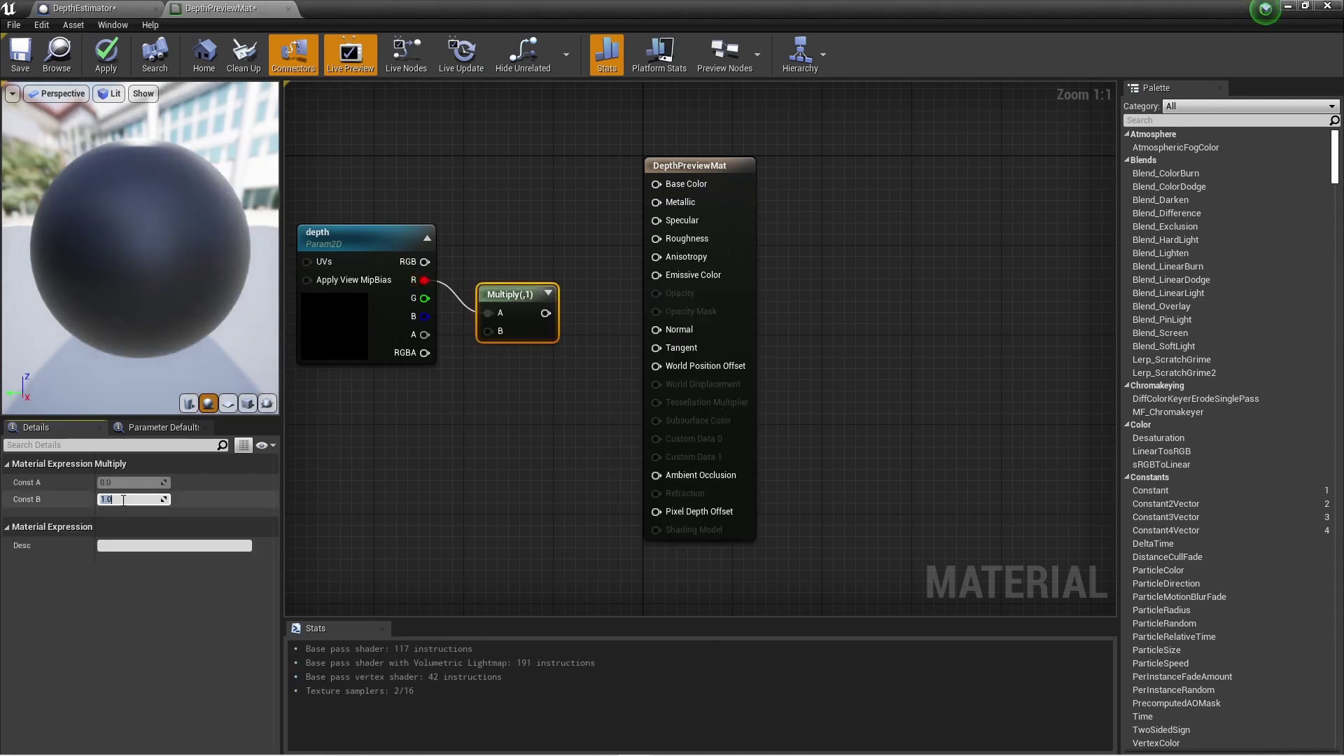
{"action": "type", "text": "0.128"}
{"action": "key", "text": "Return"}
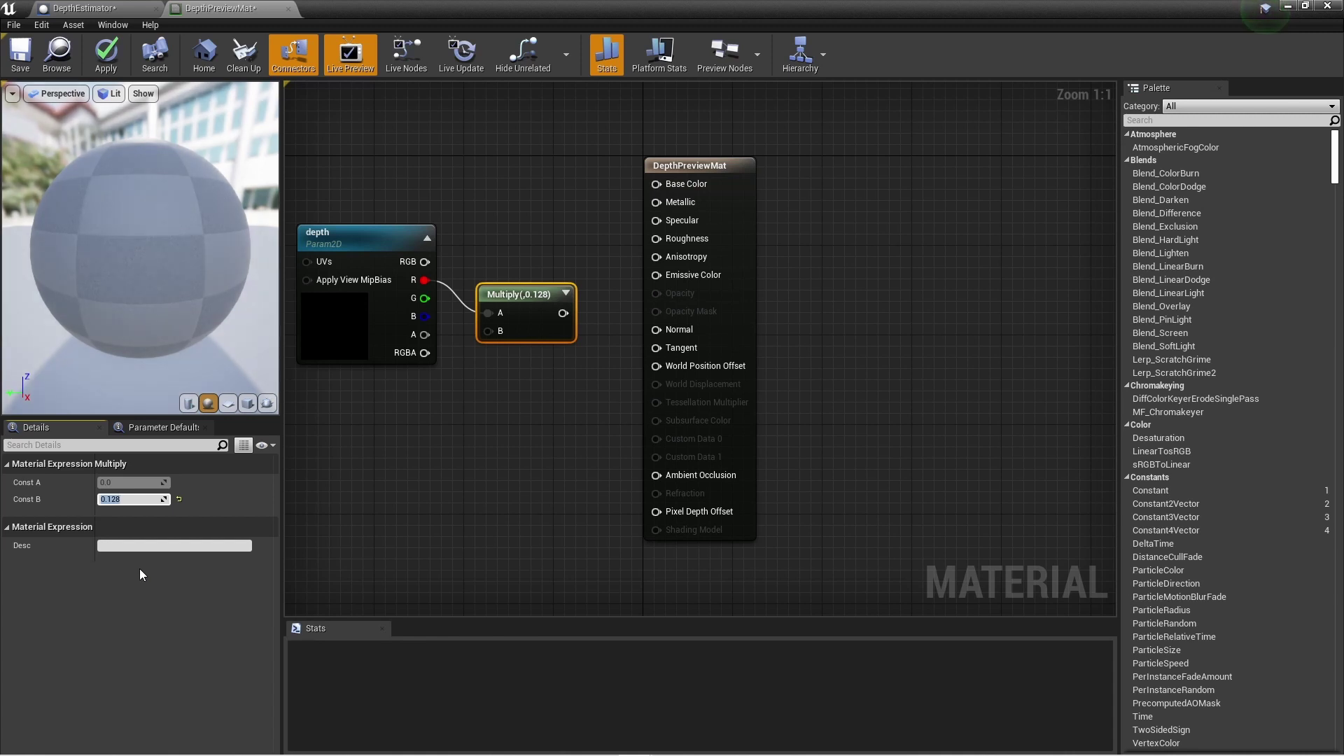
{"action": "left_click", "coordinate": [483, 396]}
{"action": "left_click_drag", "start_coordinate": [744, 175], "coordinate": [867, 179]}
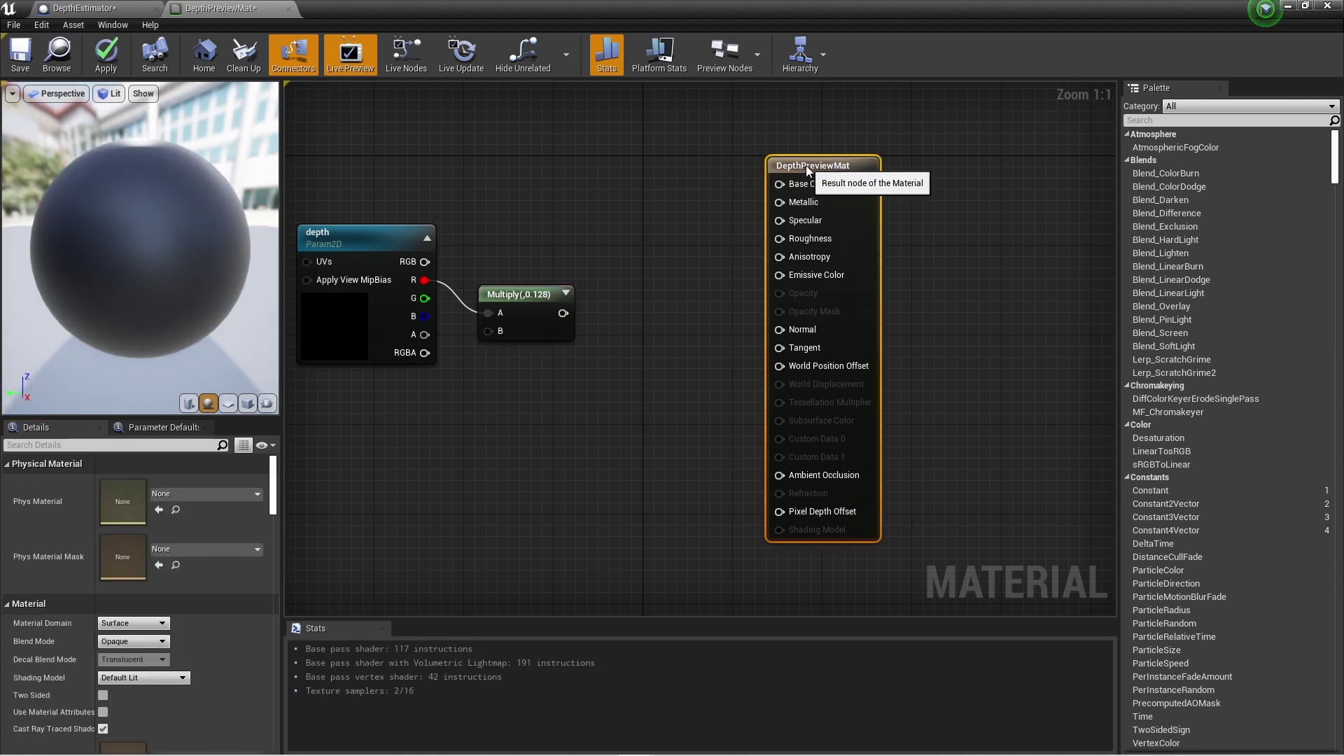
Route the scaled depth through MakeFloat3's Z into World Position Offset and save.
{"action": "left_click_drag", "start_coordinate": [563, 313], "coordinate": [613, 330]}
{"action": "type", "text": "make flo"}
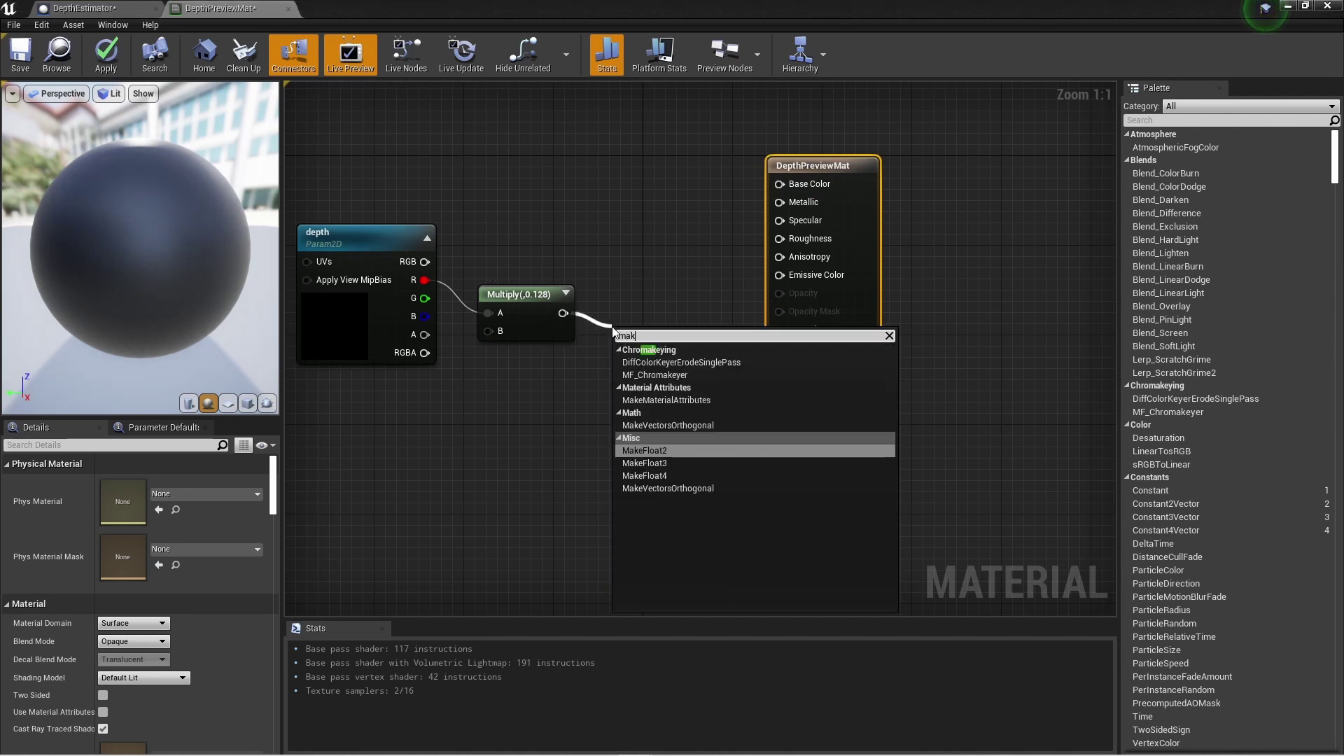
{"action": "left_click", "coordinate": [635, 375]}
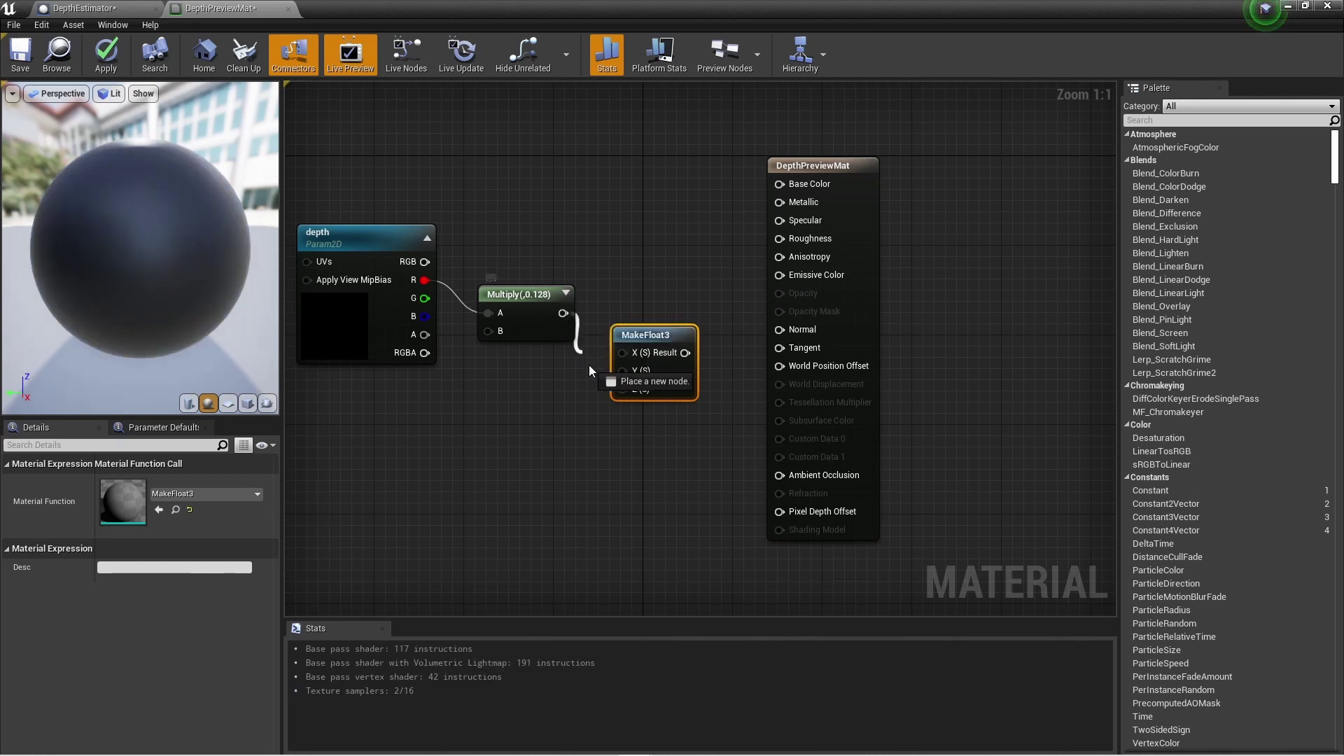
{"action": "left_click_drag", "start_coordinate": [564, 314], "coordinate": [622, 388]}
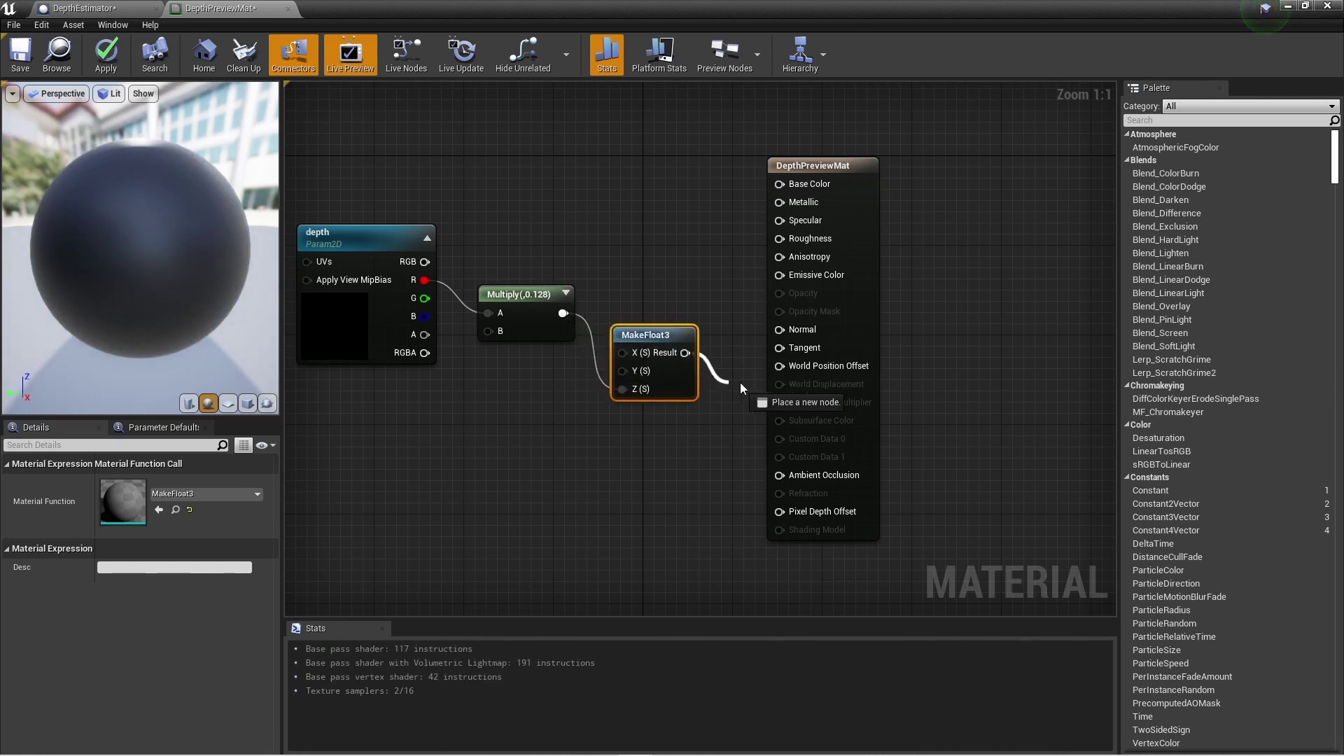
{"action": "left_click_drag", "start_coordinate": [685, 352], "coordinate": [779, 365]}
{"action": "key", "text": "ctrl+s"}
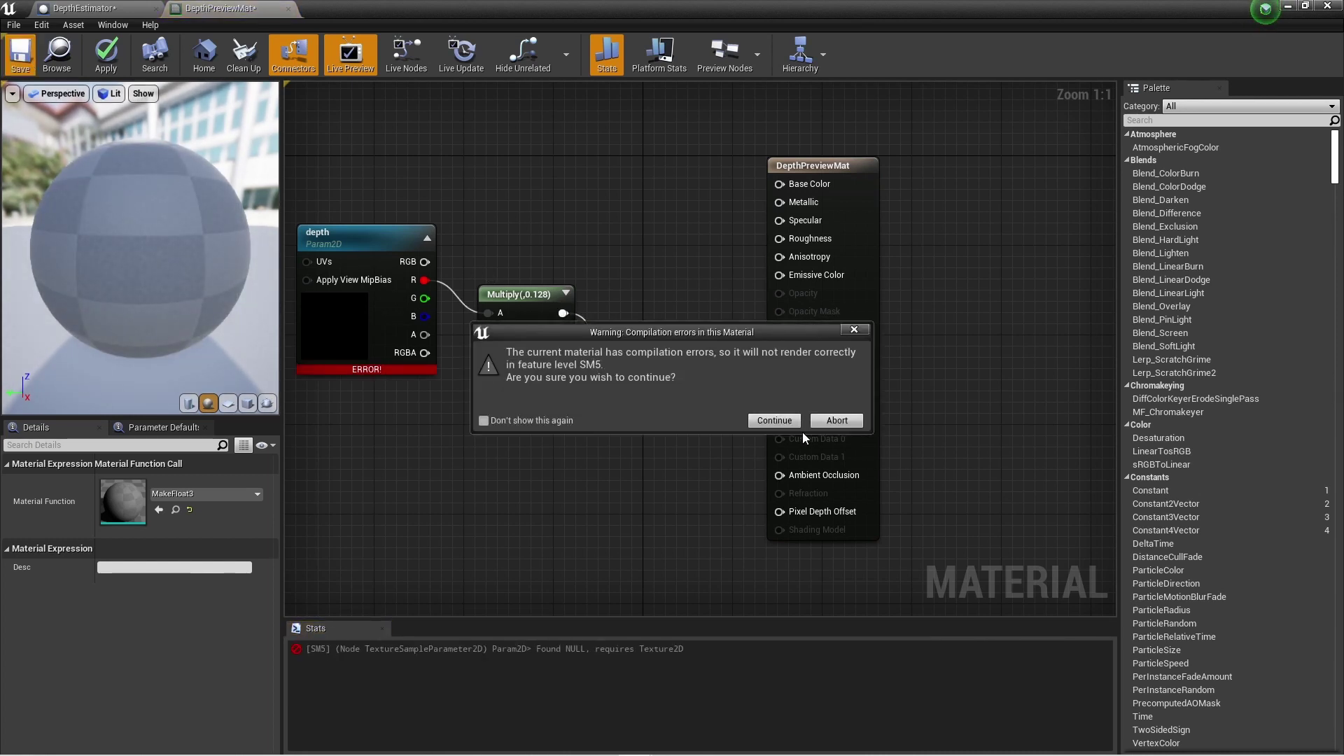
{"action": "left_click", "coordinate": [782, 427]}
Assign a default texture to the depth parameter.
{"action": "left_click", "coordinate": [359, 255]}
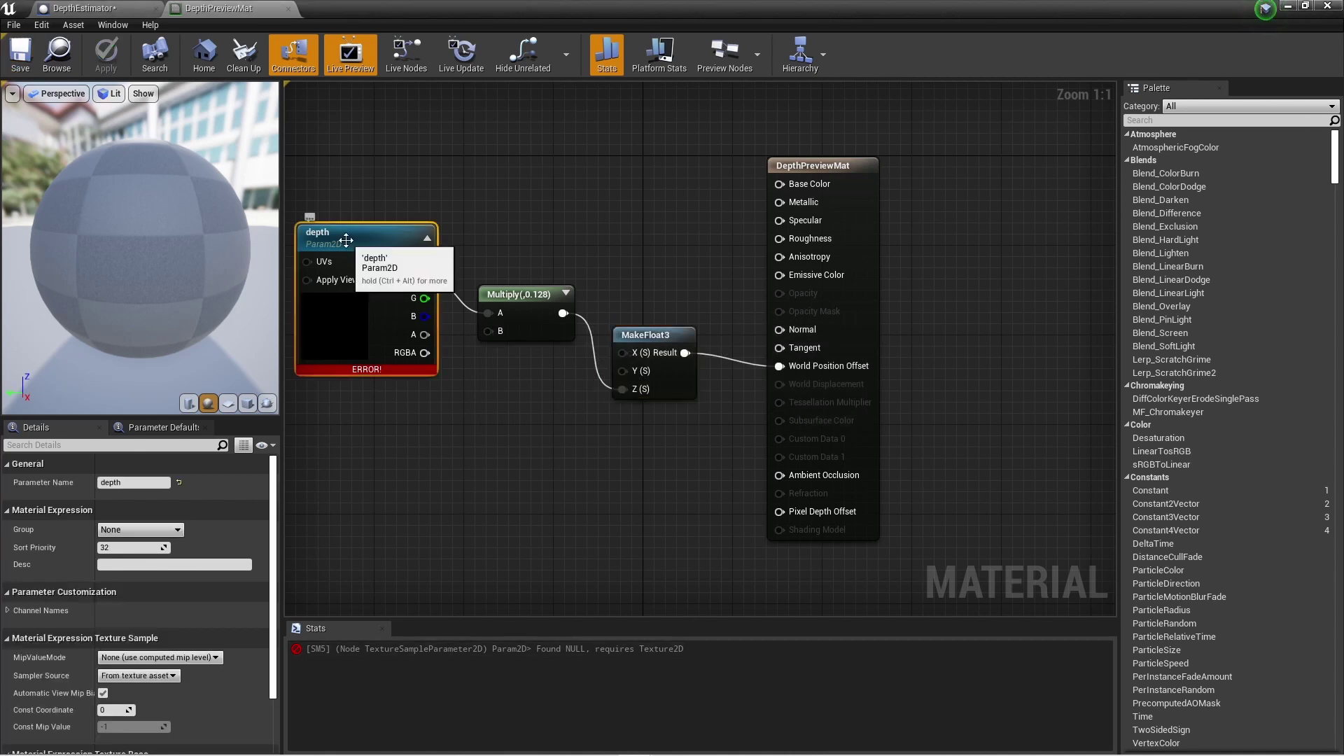
{"action": "scroll", "coordinate": [253, 553], "scroll_direction": "down", "scroll_amount": 3}
{"action": "left_click", "coordinate": [260, 681]}
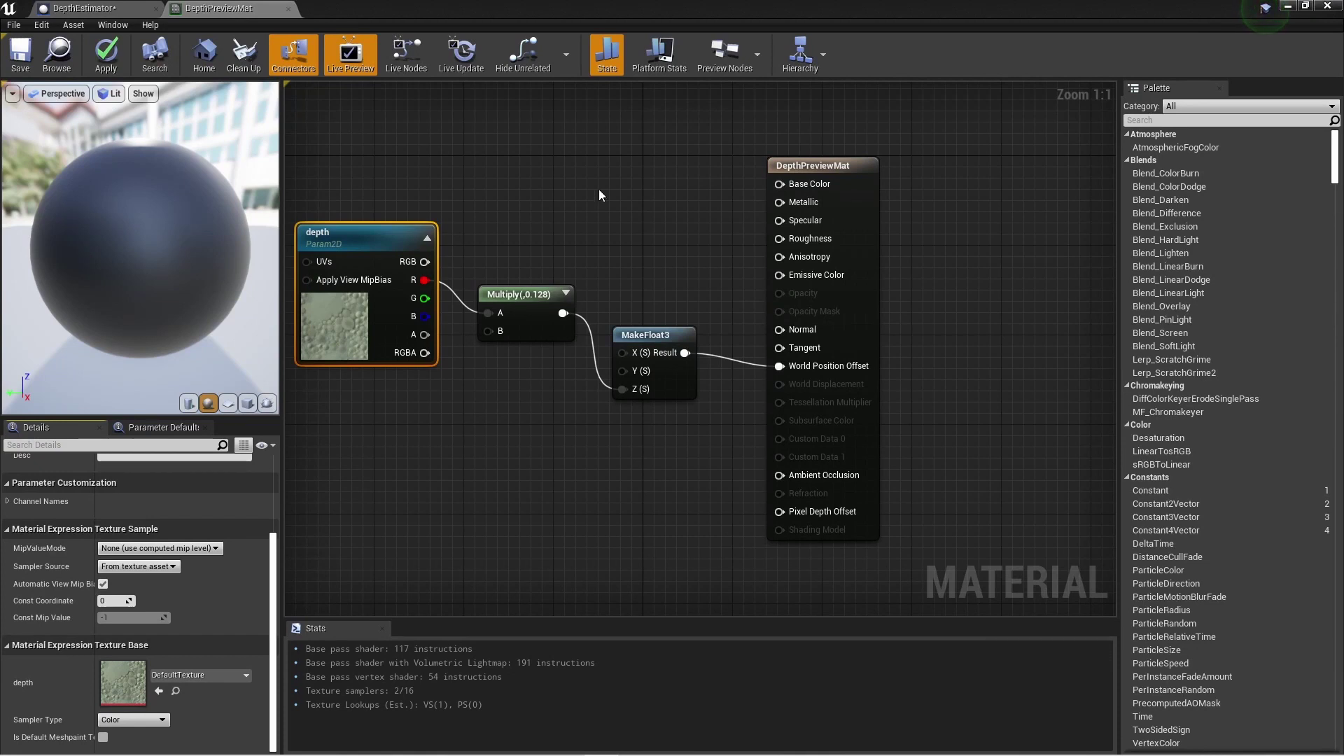
{"action": "left_click", "coordinate": [657, 153]}
Add a 0.5 constant to Base Color and save the material.
{"action": "left_click", "coordinate": [657, 149]}
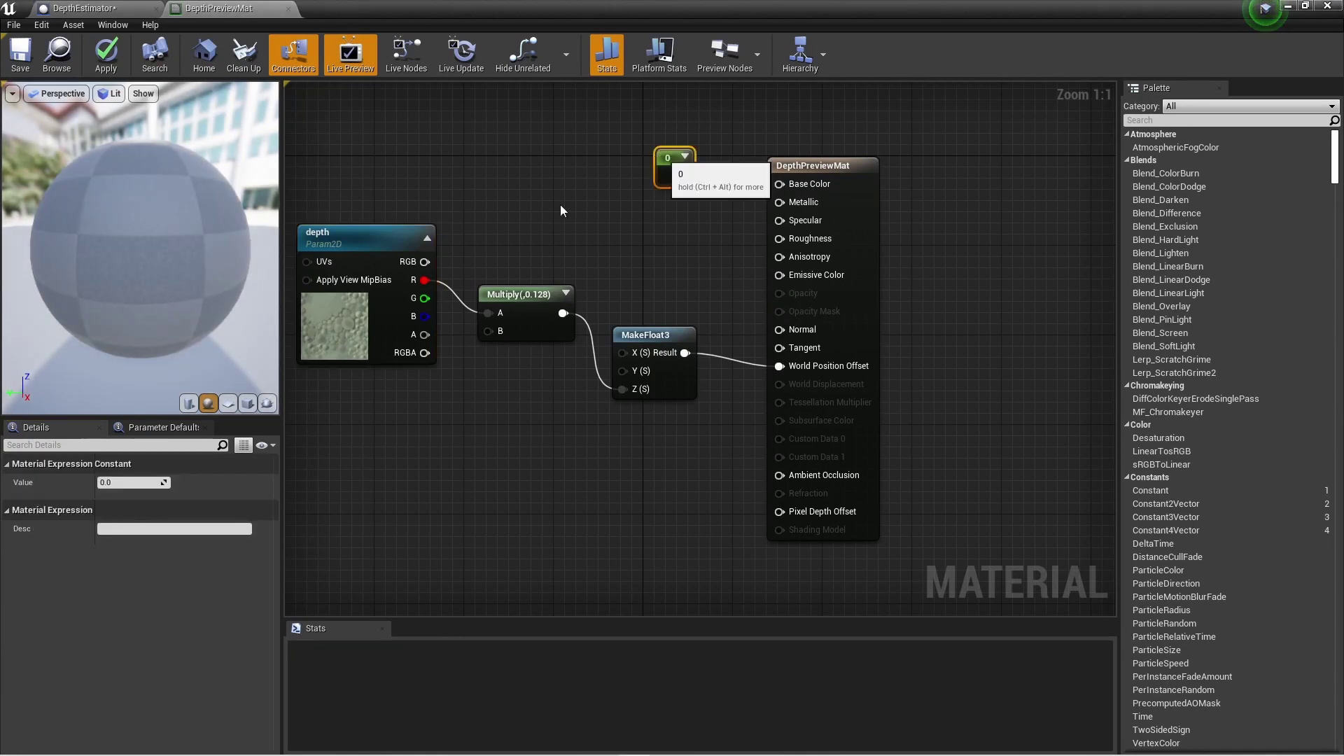
{"action": "left_click", "coordinate": [128, 483]}
{"action": "type", "text": "0"}
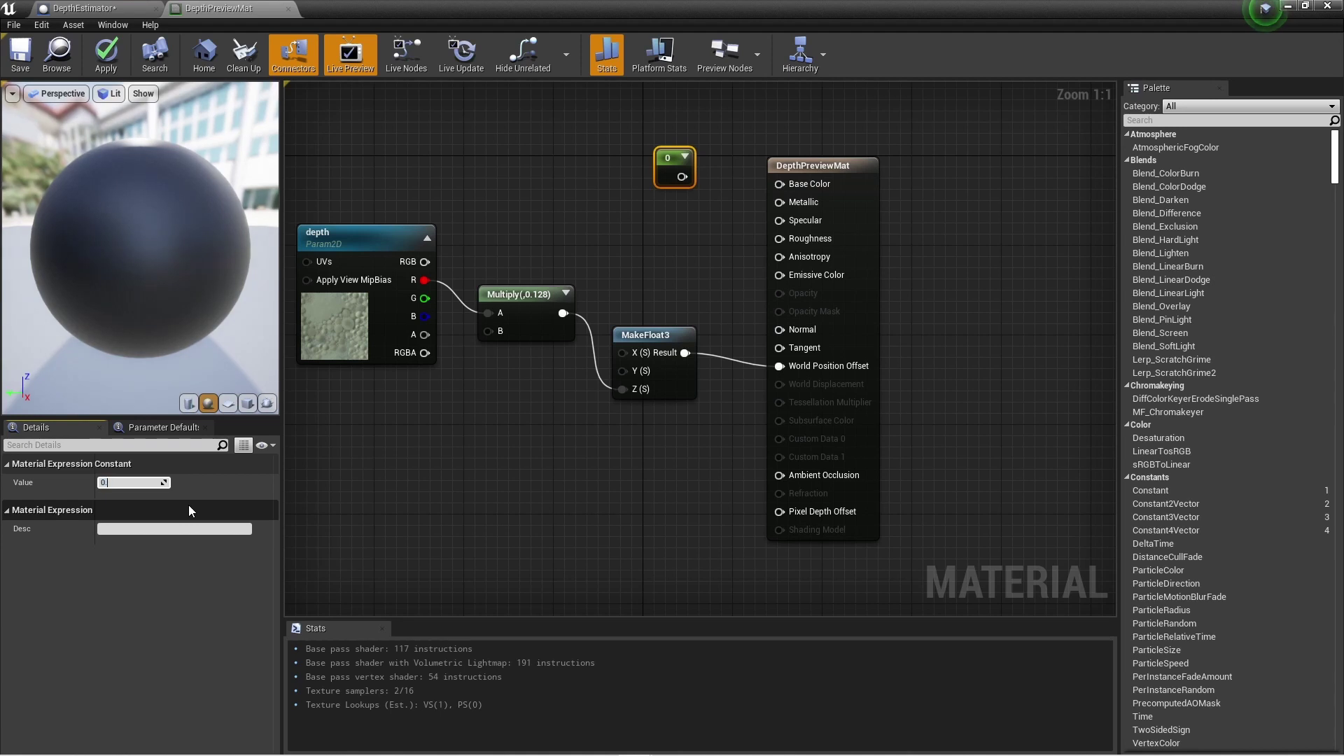
{"action": "key", "text": "Return"}
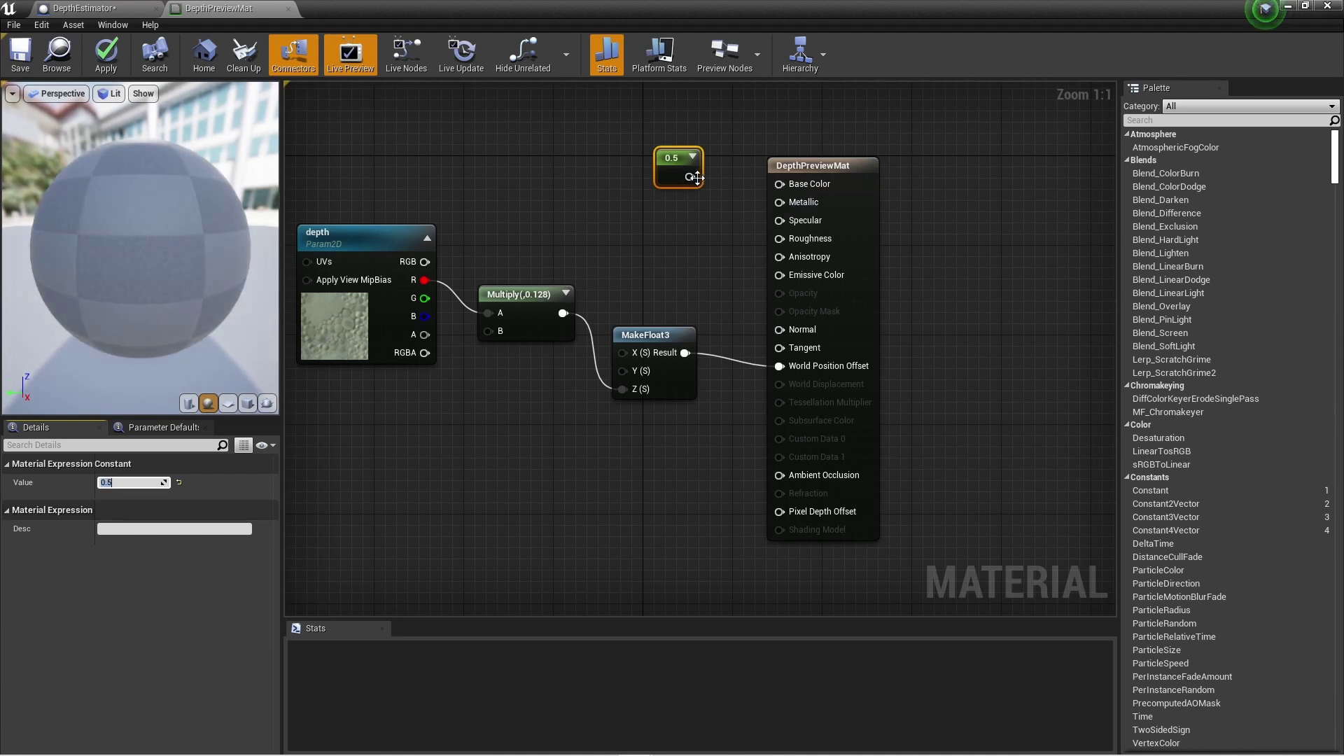
{"action": "left_click_drag", "start_coordinate": [690, 177], "coordinate": [780, 184]}
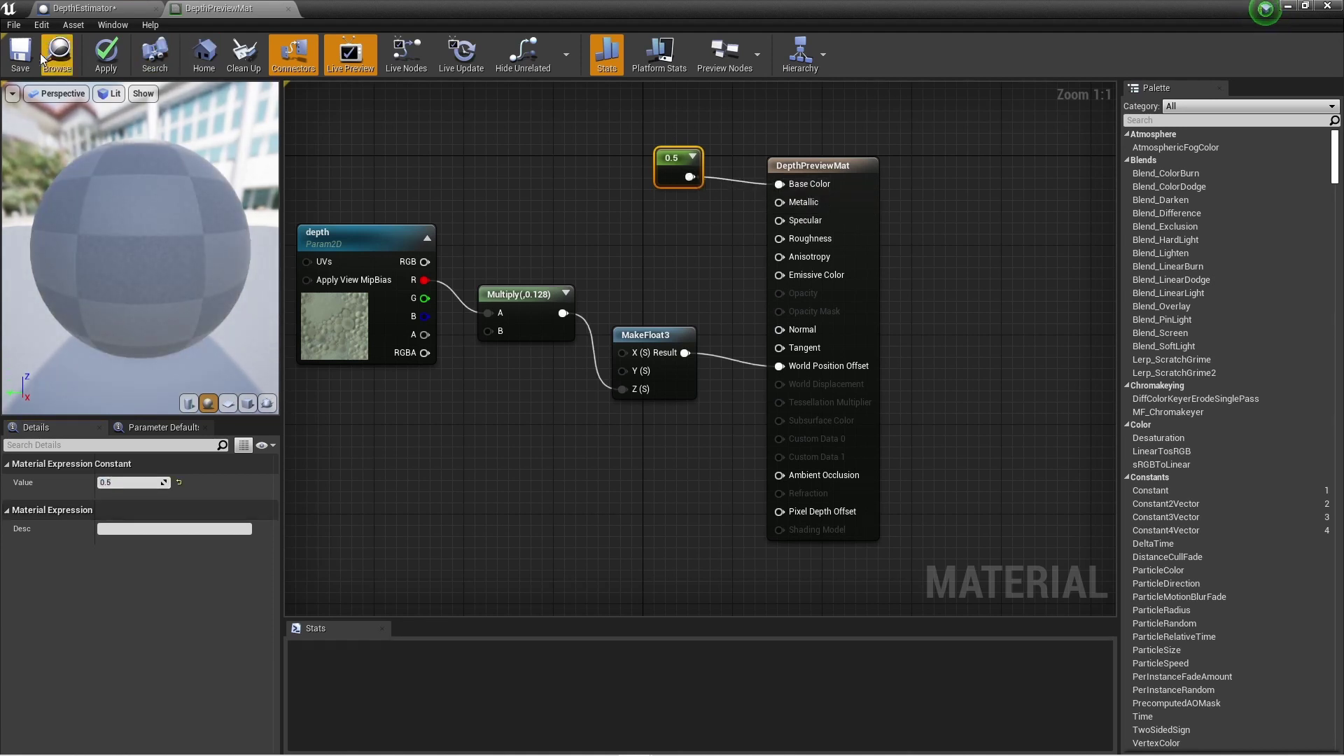
{"action": "left_click", "coordinate": [106, 54]}
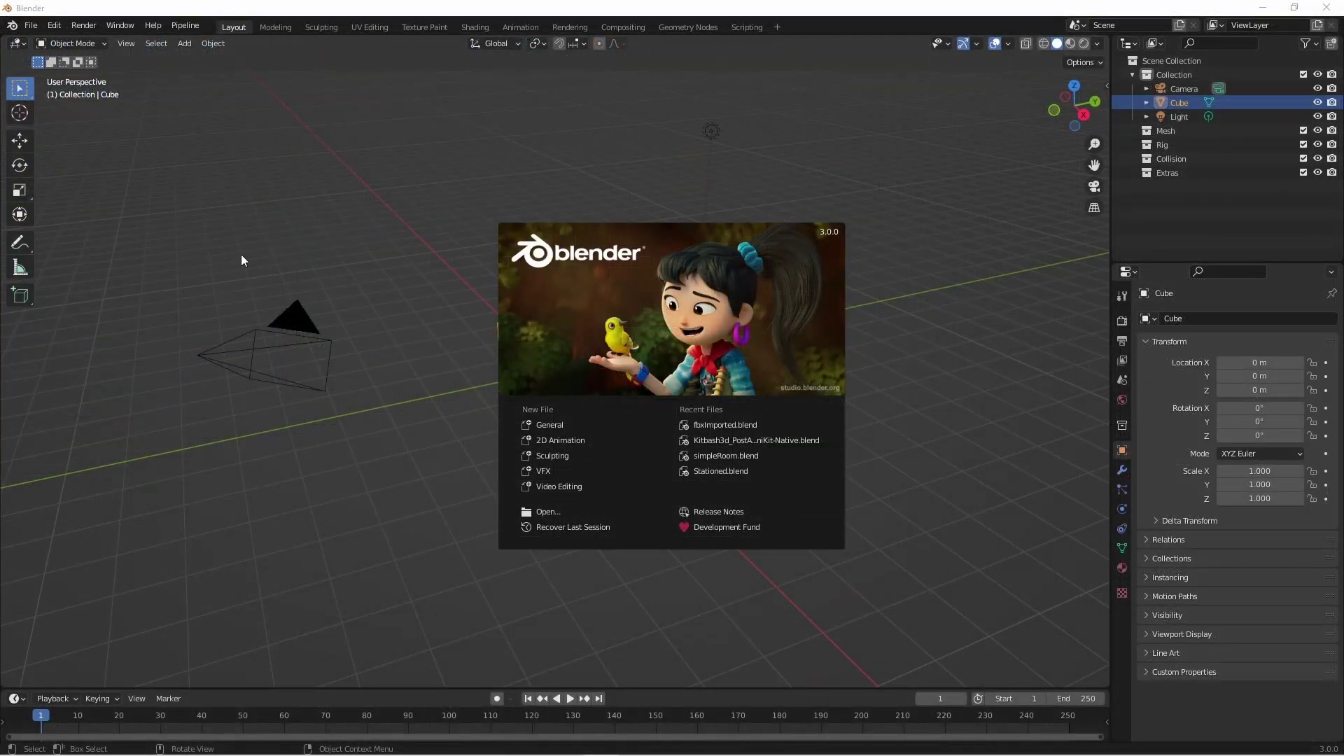
Delete the default cube, camera and light from the Blender scene.
{"action": "left_click", "coordinate": [241, 260]}
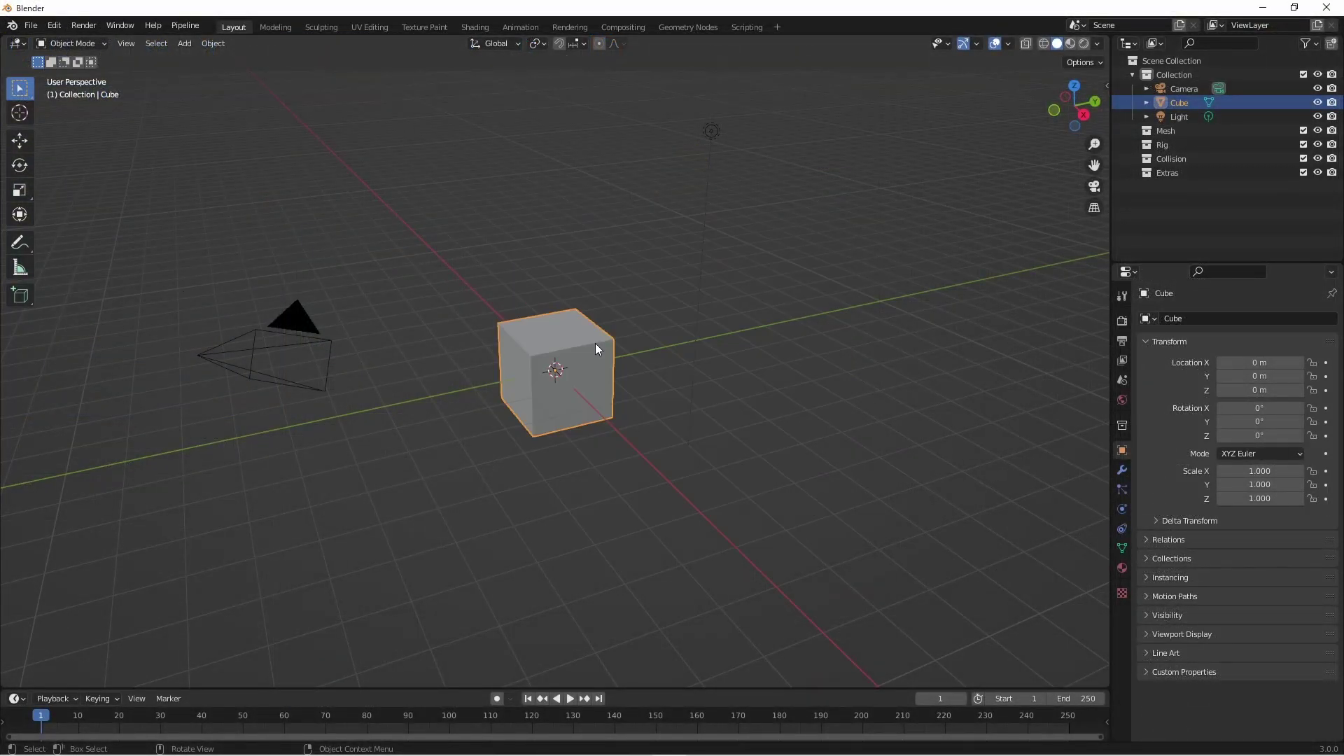
{"action": "key", "text": "Delete"}
{"action": "left_click", "coordinate": [288, 312]}
{"action": "key", "text": "Delete"}
{"action": "left_click", "coordinate": [711, 132]}
{"action": "key", "text": "Delete"}
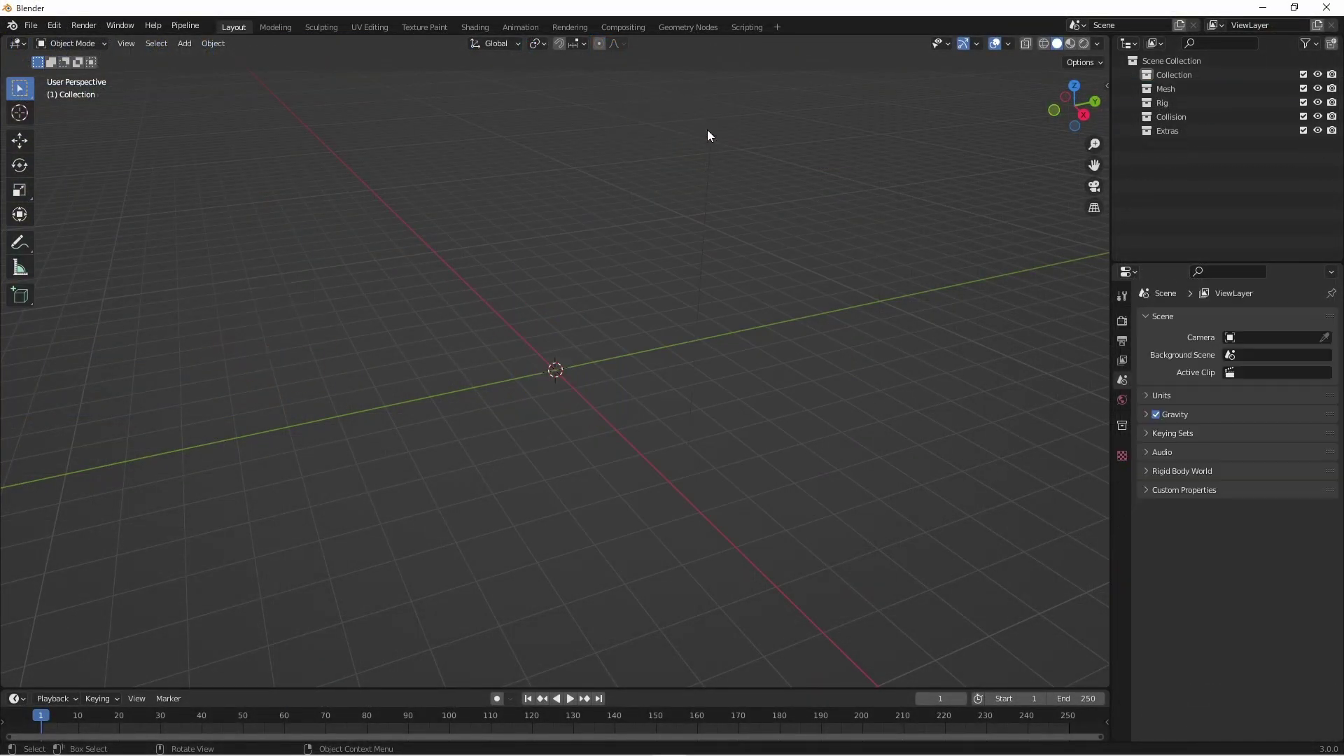
Add a grid mesh with 255 by 255 subdivisions.
{"action": "left_click", "coordinate": [190, 45]}
{"action": "mouse_move", "coordinate": [224, 60]}
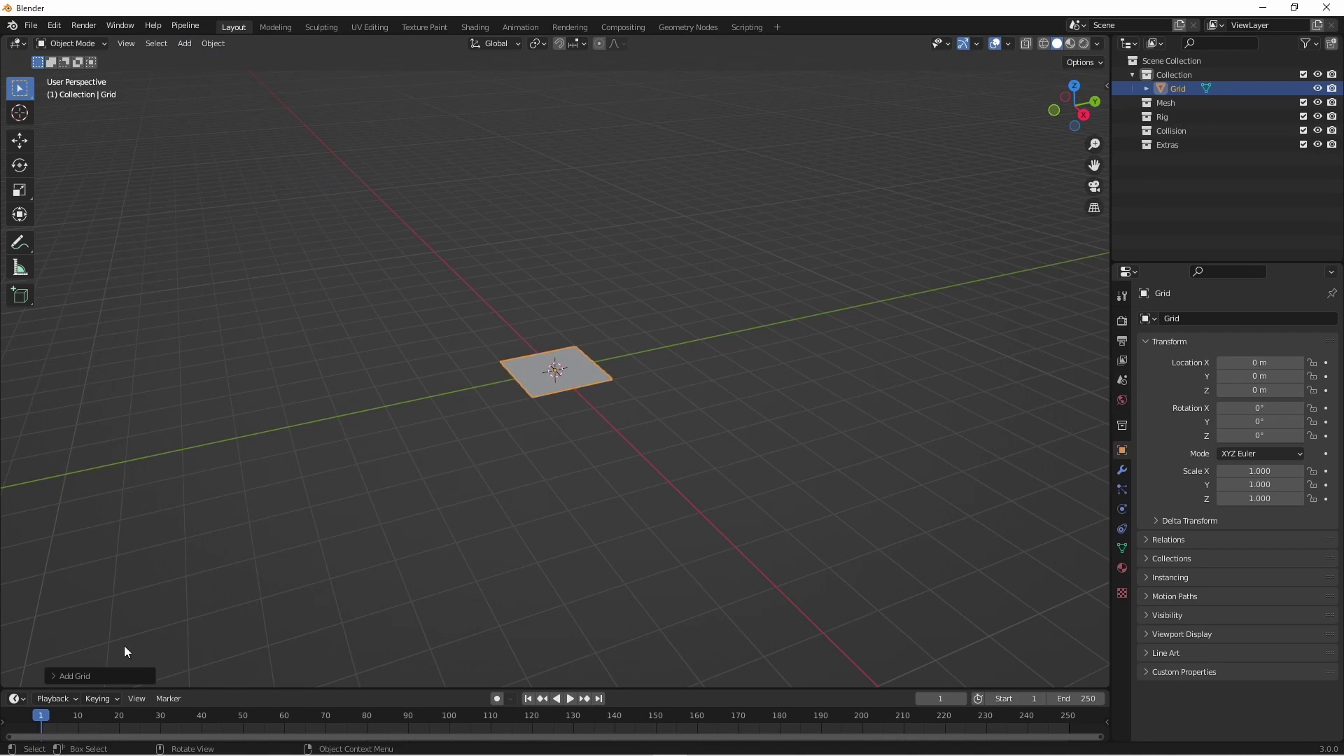
{"action": "left_click", "coordinate": [126, 675]}
{"action": "type", "text": "5"}
{"action": "key", "text": "Tab"}
{"action": "type", "text": "2"}
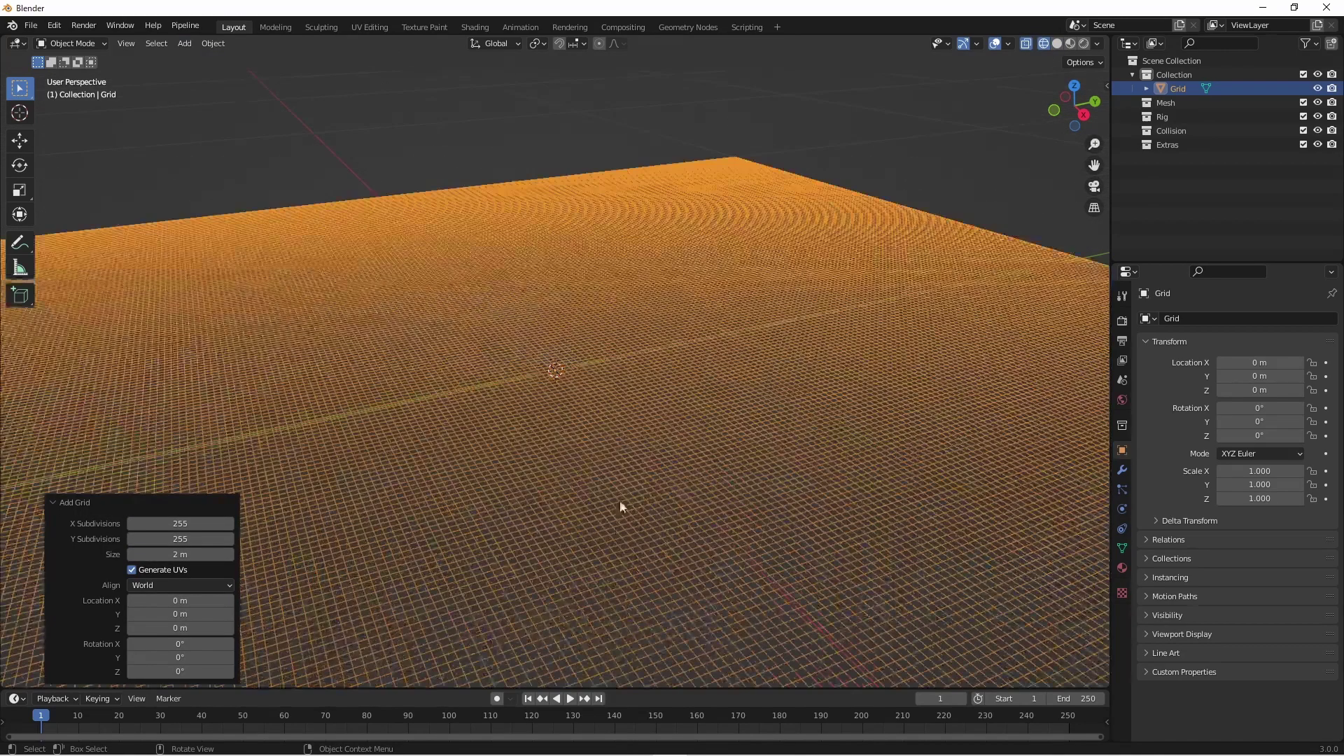
{"action": "left_click", "coordinate": [255, 128]}
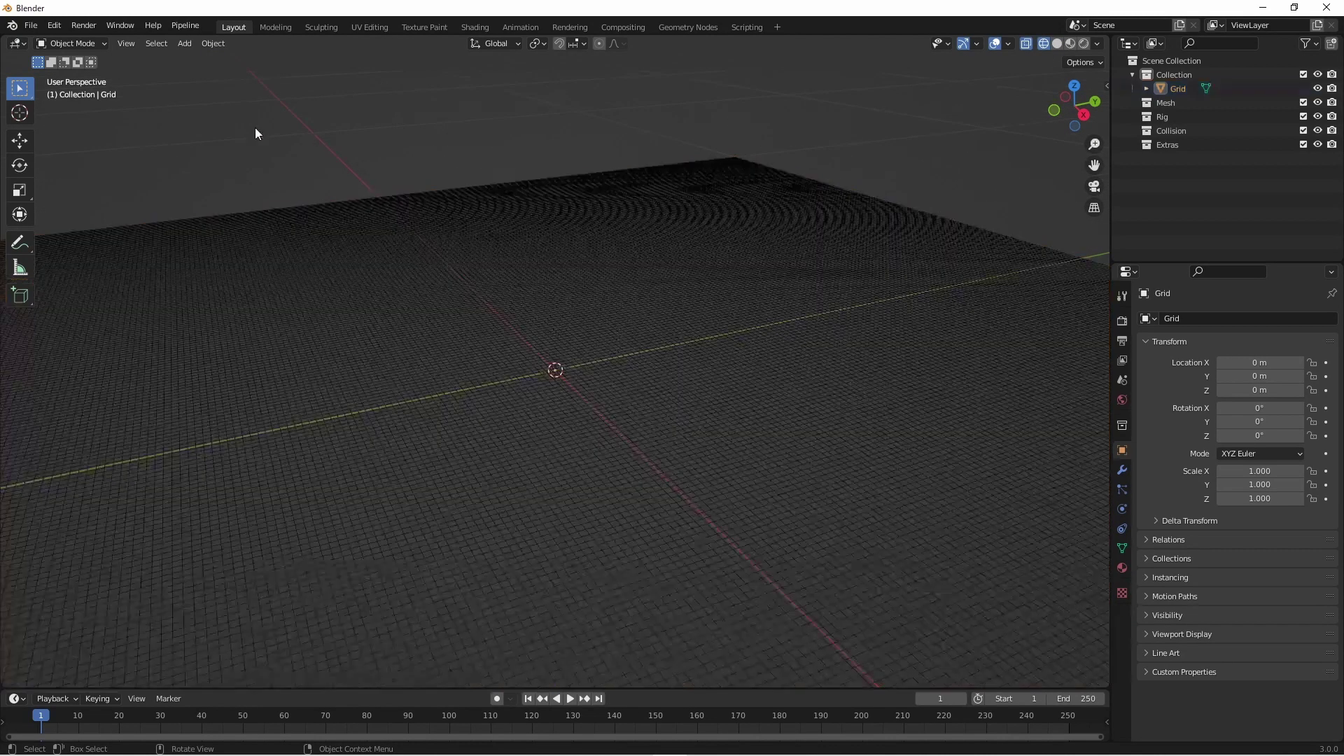
Export the grid as the FBX file plane255x255.
{"action": "left_click", "coordinate": [31, 25]}
{"action": "mouse_move", "coordinate": [102, 228]}
{"action": "left_click", "coordinate": [229, 337]}
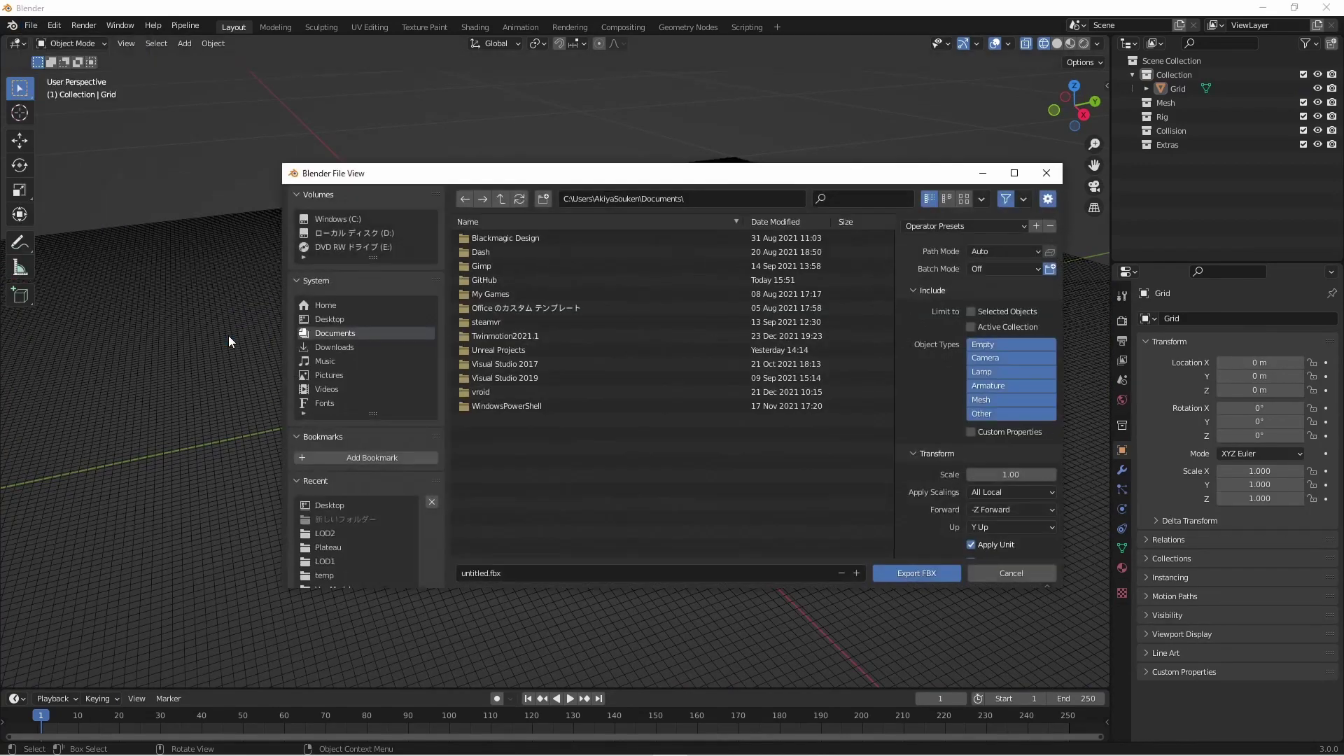
{"action": "left_click", "coordinate": [935, 574]}
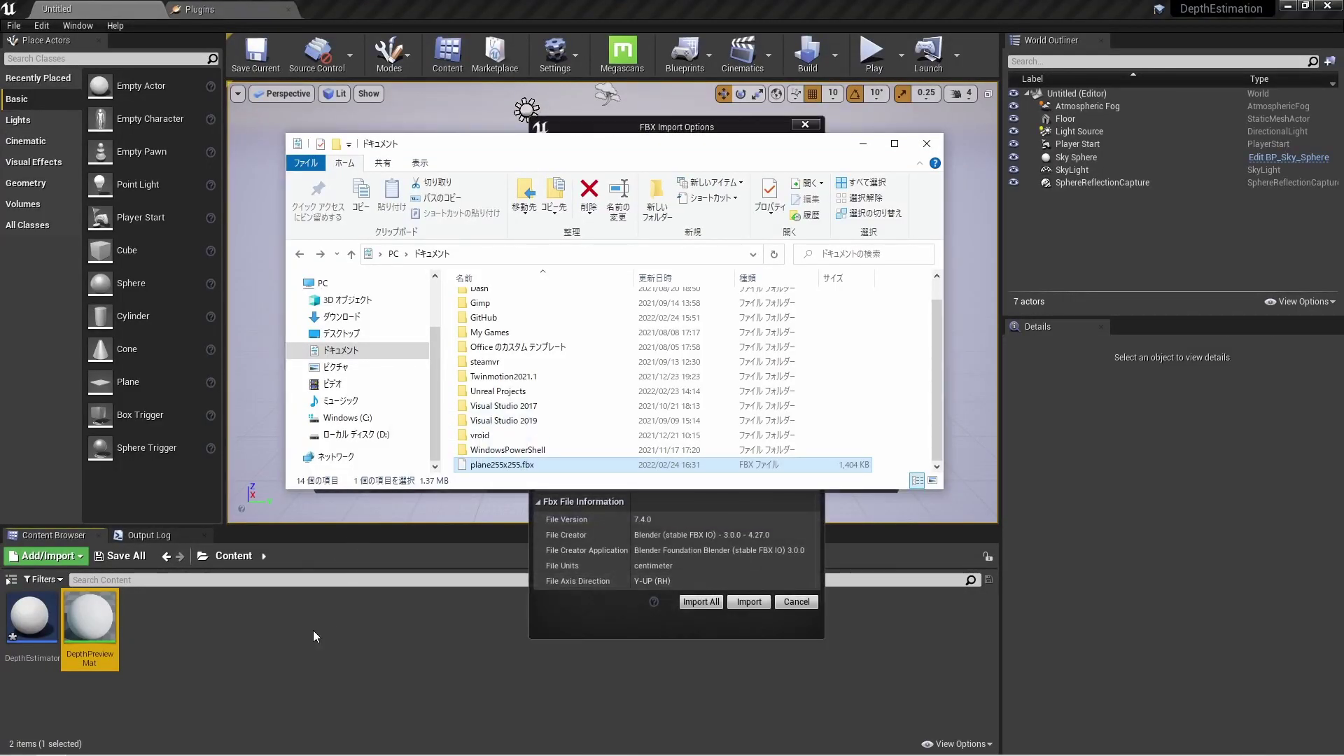
Import plane255x255 with Material Import Method 'Do Not Create Material', then reopen DepthEstimator.
{"action": "left_click", "coordinate": [729, 120]}
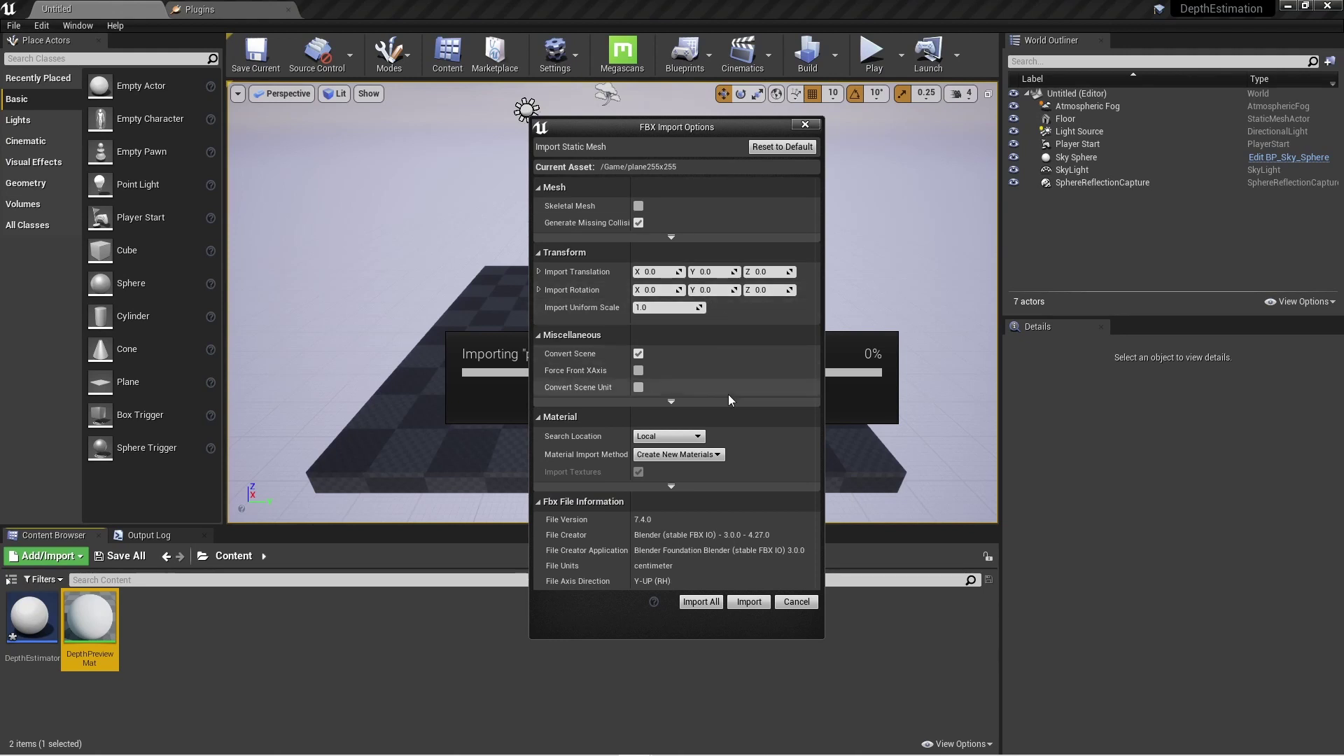
{"action": "left_click", "coordinate": [713, 455]}
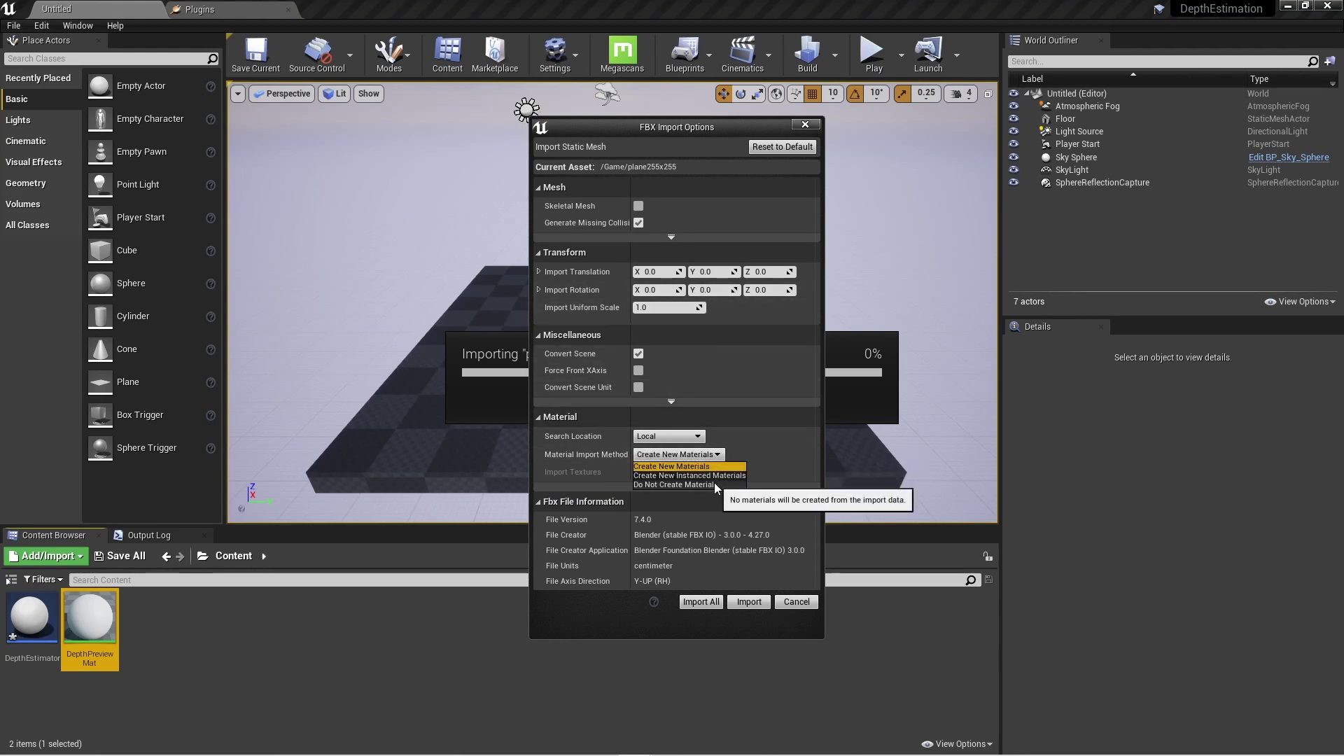
{"action": "left_click", "coordinate": [715, 484]}
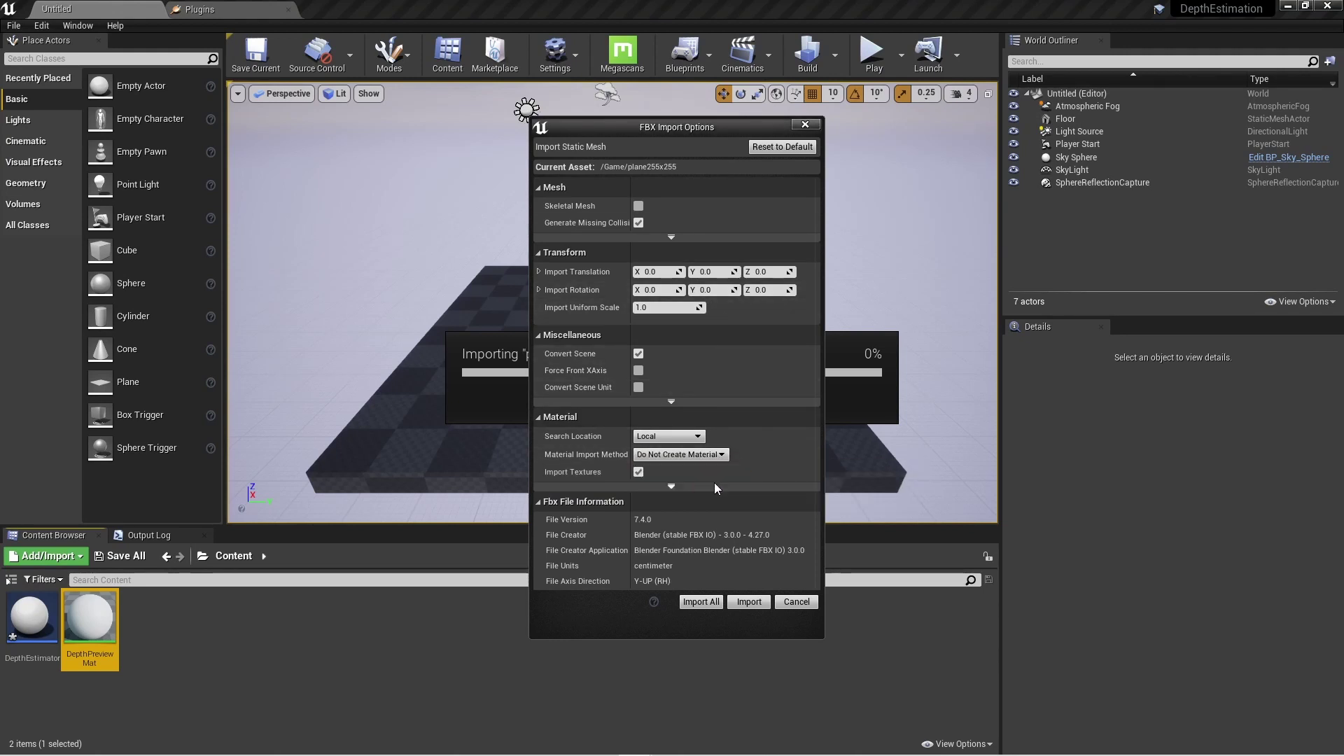
{"action": "left_click", "coordinate": [740, 603]}
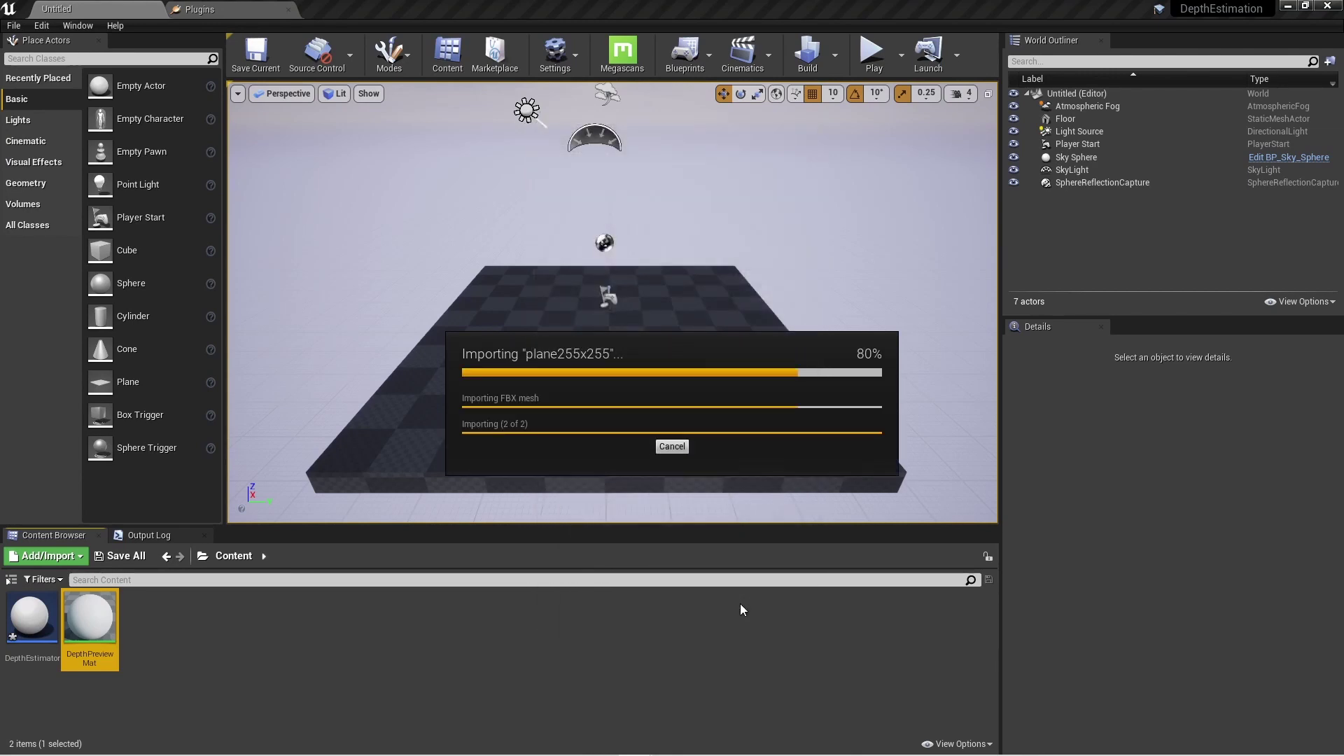
{"action": "double_click", "coordinate": [45, 623]}
Add a StaticMesh component using the plane255x255 mesh.
{"action": "left_click", "coordinate": [91, 61]}
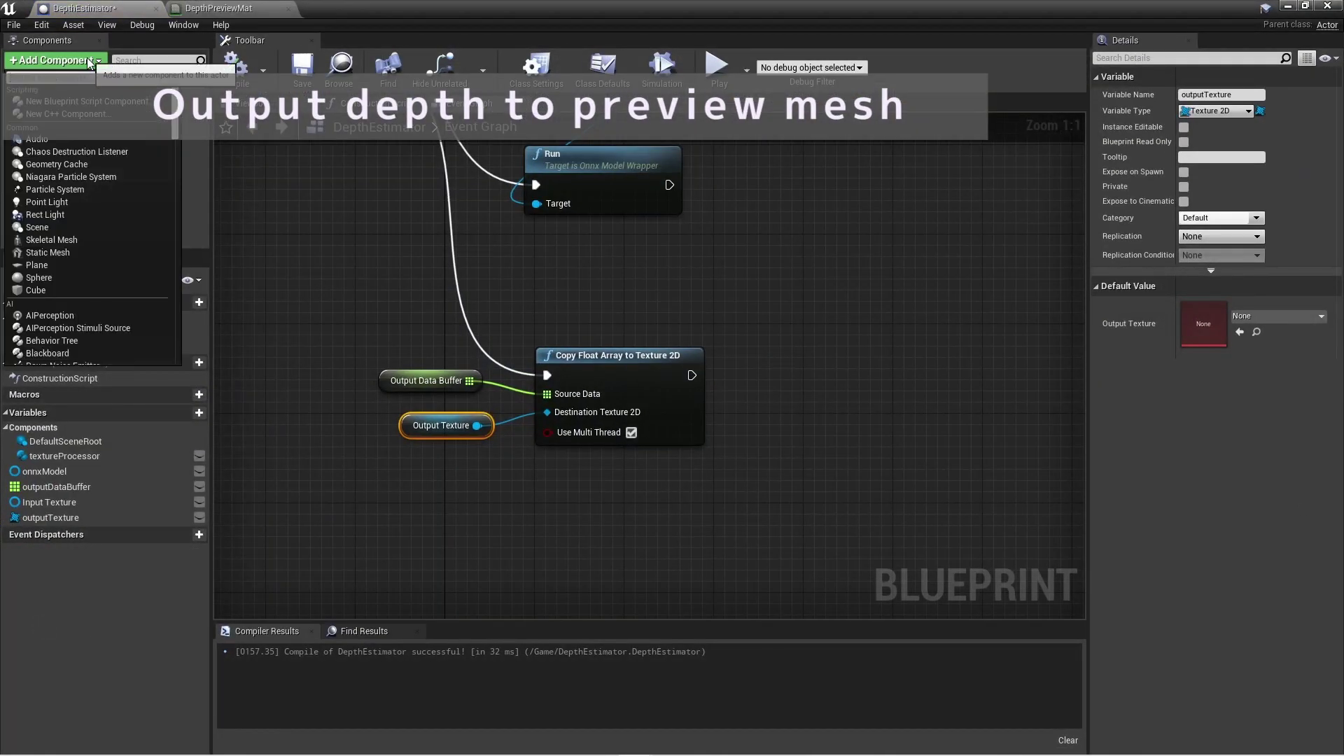
{"action": "left_click", "coordinate": [77, 253]}
{"action": "key", "text": "Return"}
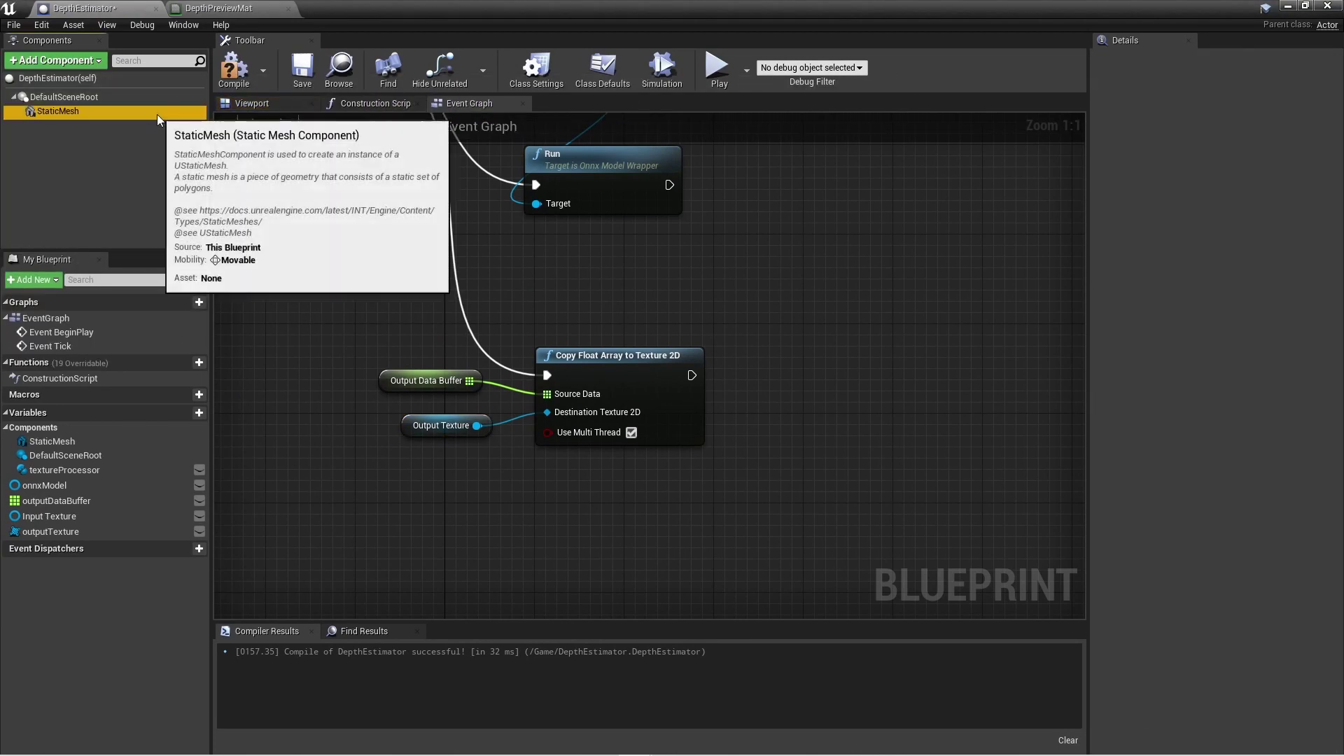
{"action": "left_click", "coordinate": [1265, 351]}
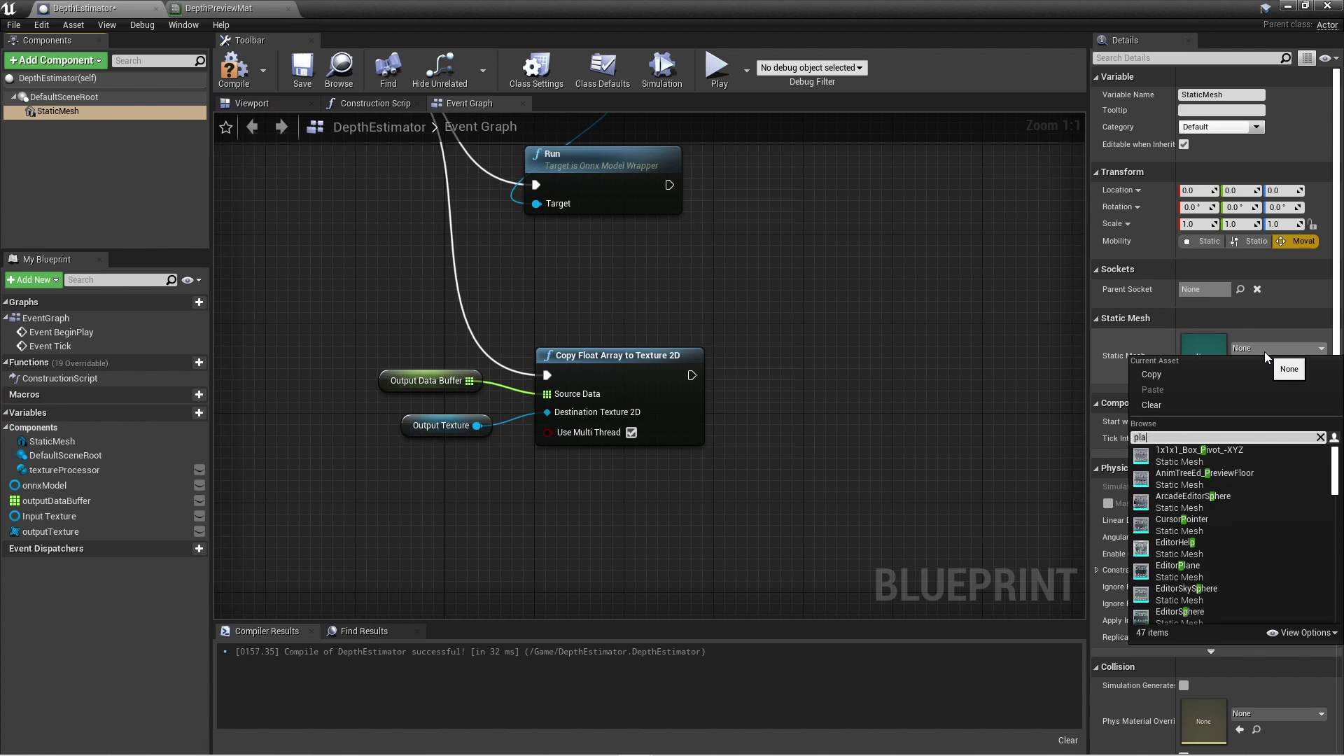
{"action": "type", "text": "plane2"}
{"action": "key", "text": "Return"}
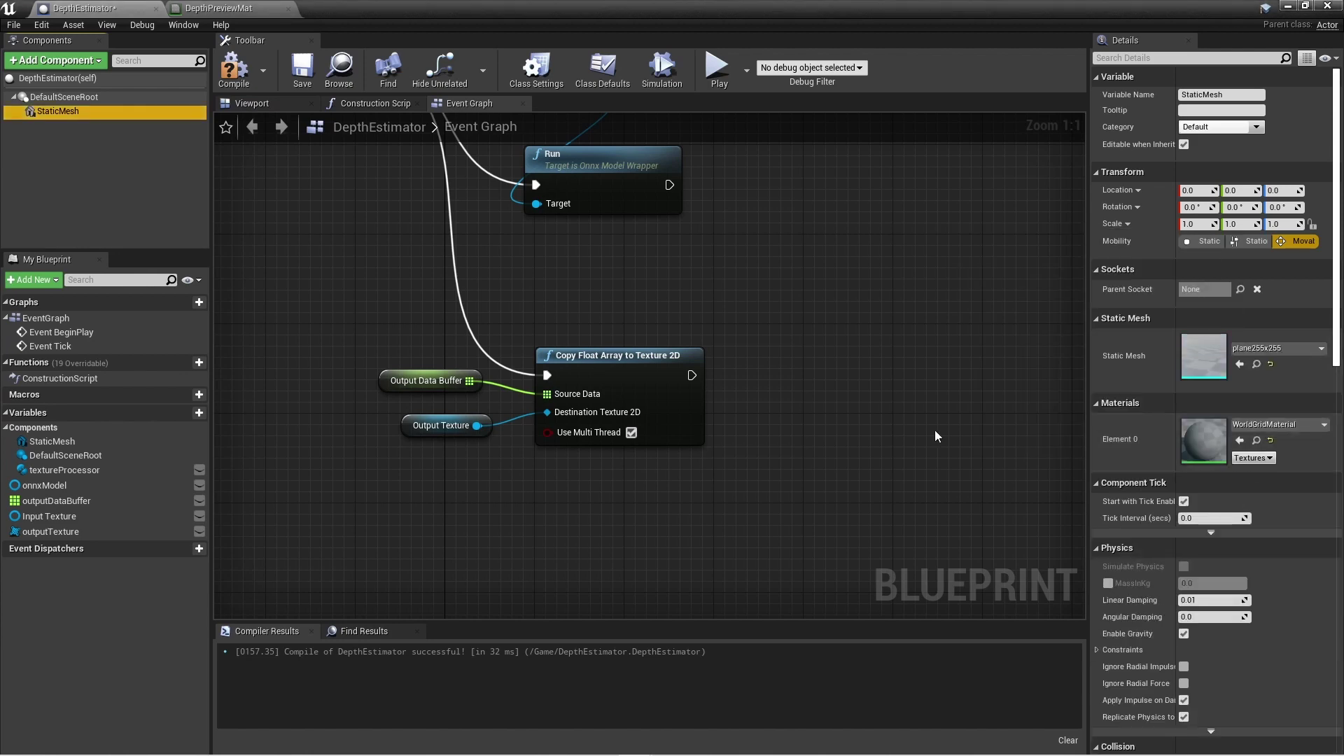
Add a Create Dynamic Material Instance node on a StaticMesh reference.
{"action": "scroll", "coordinate": [840, 455], "scroll_direction": "down", "scroll_amount": 6}
{"action": "left_click_drag", "start_coordinate": [988, 515], "coordinate": [634, 317]}
{"action": "scroll", "coordinate": [700, 203], "scroll_direction": "up", "scroll_amount": 4}
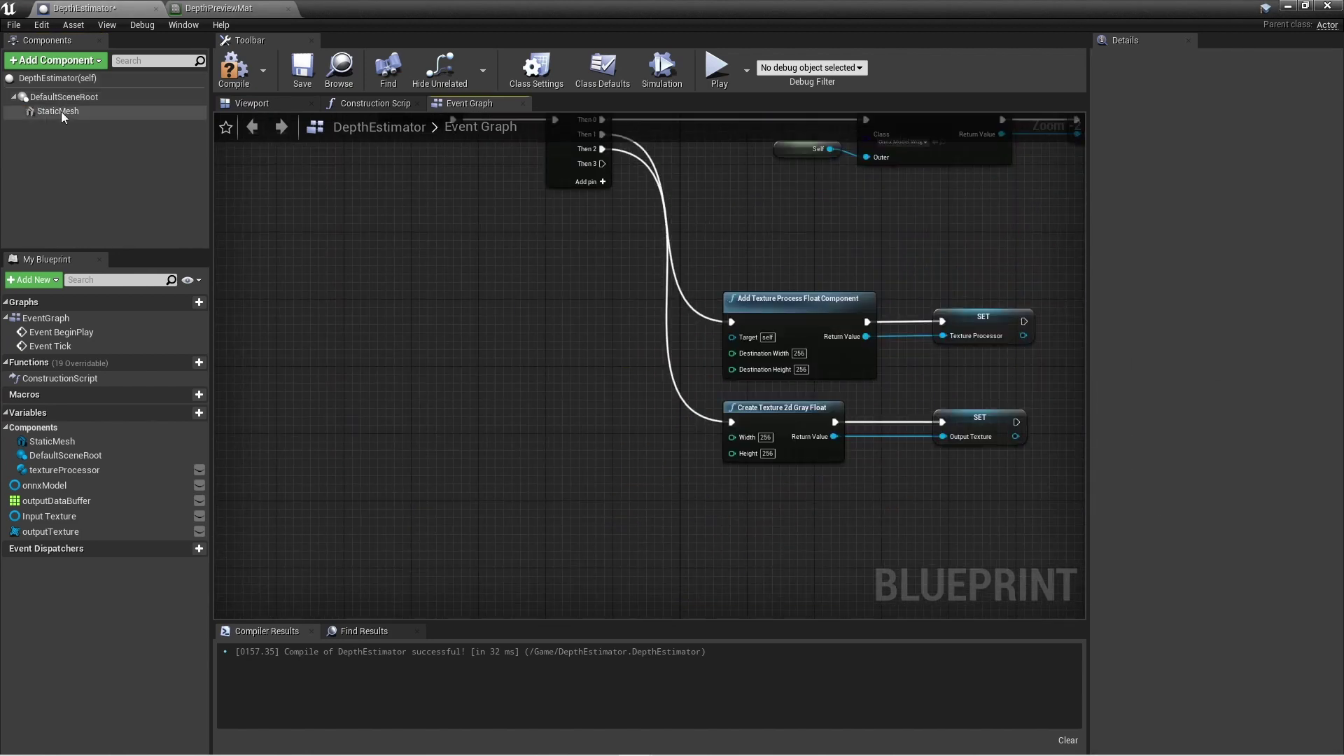
{"action": "left_click_drag", "start_coordinate": [57, 110], "coordinate": [732, 502]}
{"action": "scroll", "coordinate": [731, 543], "scroll_direction": "up", "scroll_amount": 2}
{"action": "left_click_drag", "start_coordinate": [716, 380], "coordinate": [645, 439]}
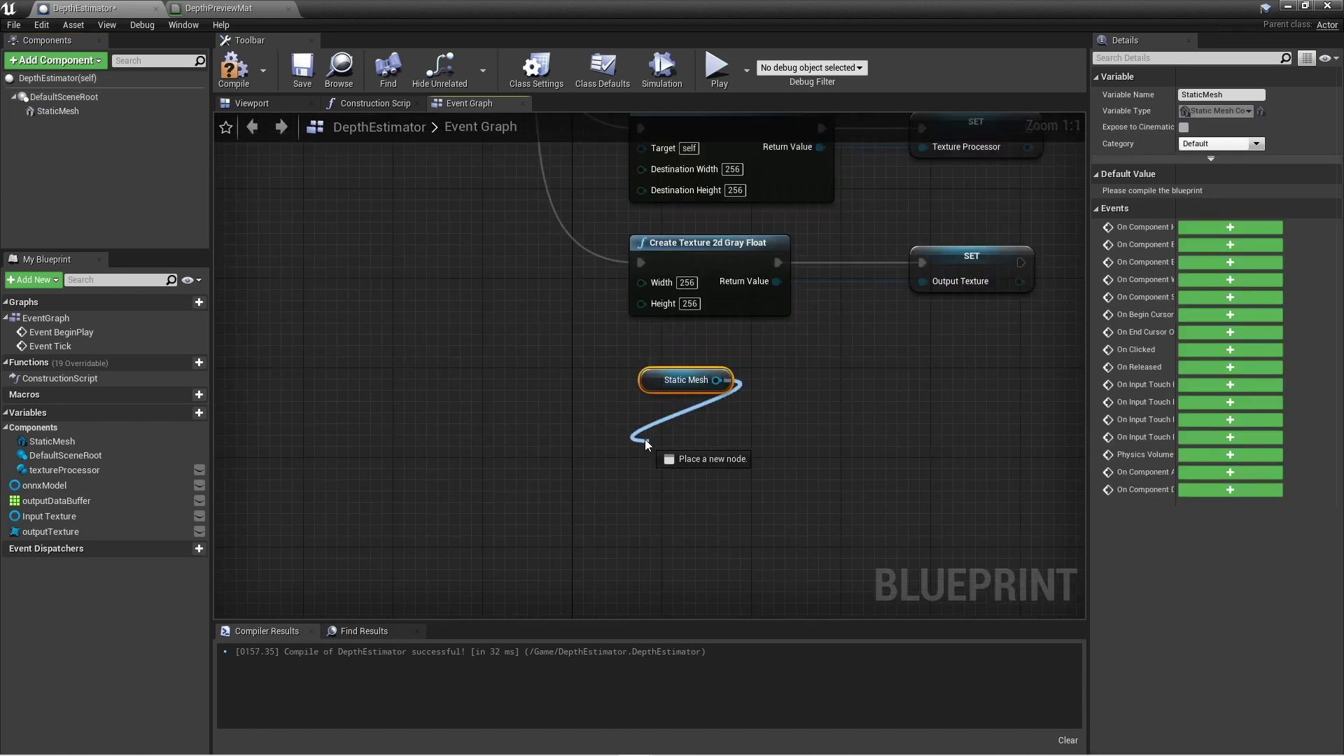
{"action": "type", "text": "dynamic"}
{"action": "left_click", "coordinate": [751, 521]}
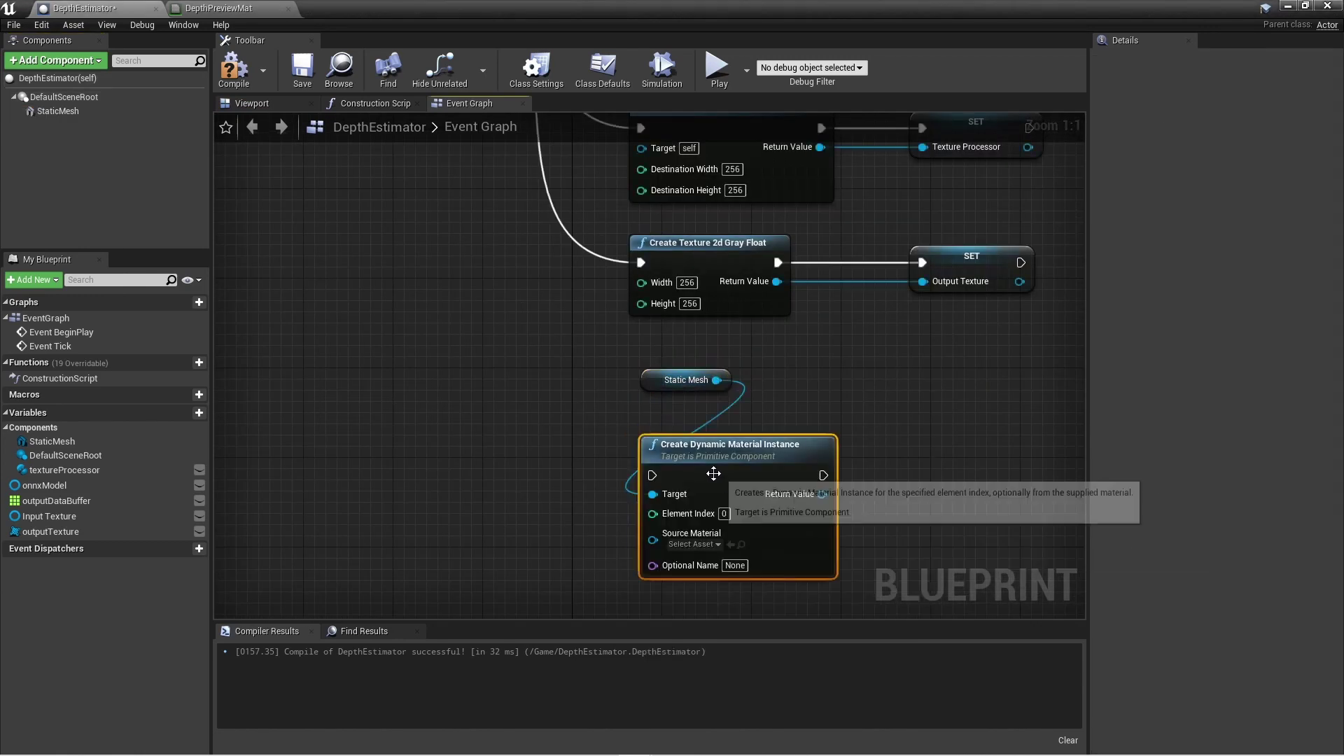
Chain the material instance into BeginPlay with DepthPreviewMat as source material.
{"action": "scroll", "coordinate": [608, 564], "scroll_direction": "down", "scroll_amount": 4}
{"action": "left_click_drag", "start_coordinate": [540, 231], "coordinate": [630, 493]}
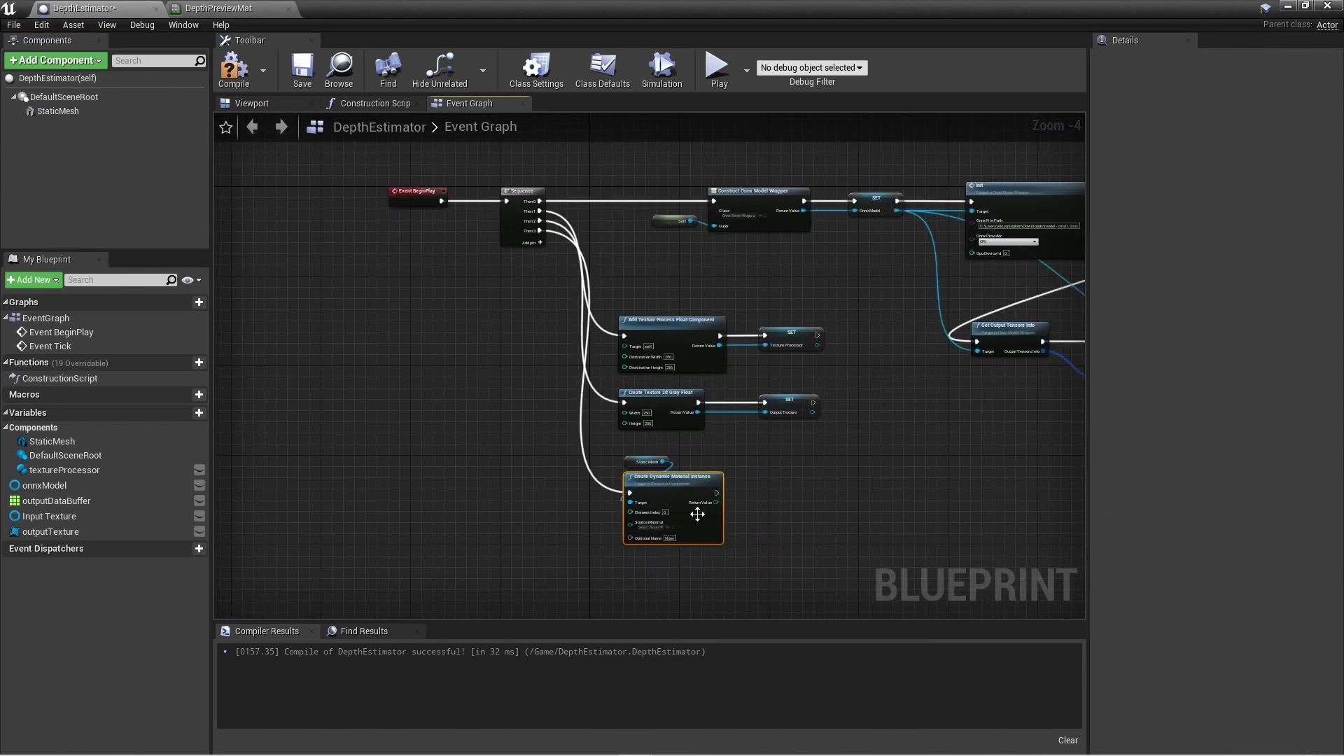
{"action": "scroll", "coordinate": [696, 516], "scroll_direction": "up", "scroll_amount": 4}
{"action": "left_click", "coordinate": [556, 434]}
{"action": "type", "text": "depth"}
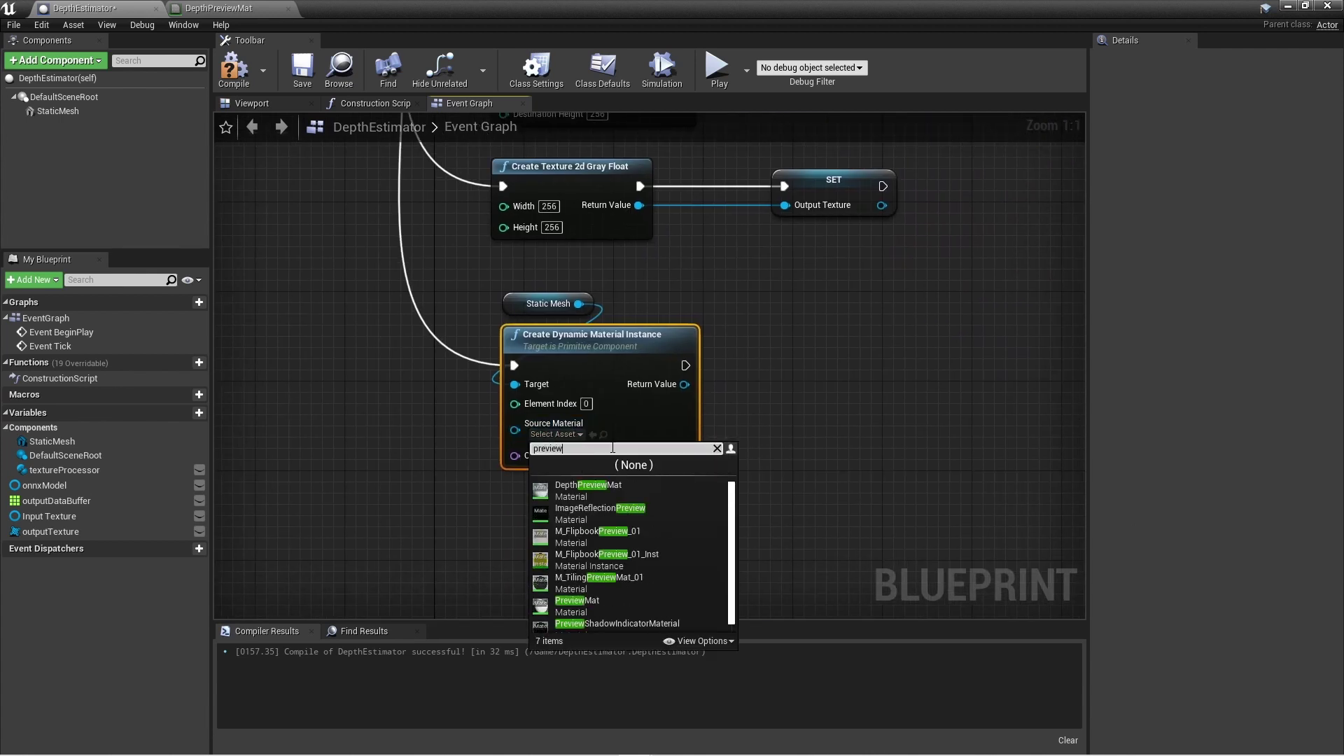
{"action": "left_click", "coordinate": [588, 490]}
Promote the dynamic material instance to a variable named previewMaterial.
{"action": "left_click_drag", "start_coordinate": [695, 383], "coordinate": [754, 383]}
{"action": "left_click", "coordinate": [832, 456]}
{"action": "type", "text": "previewMater"}
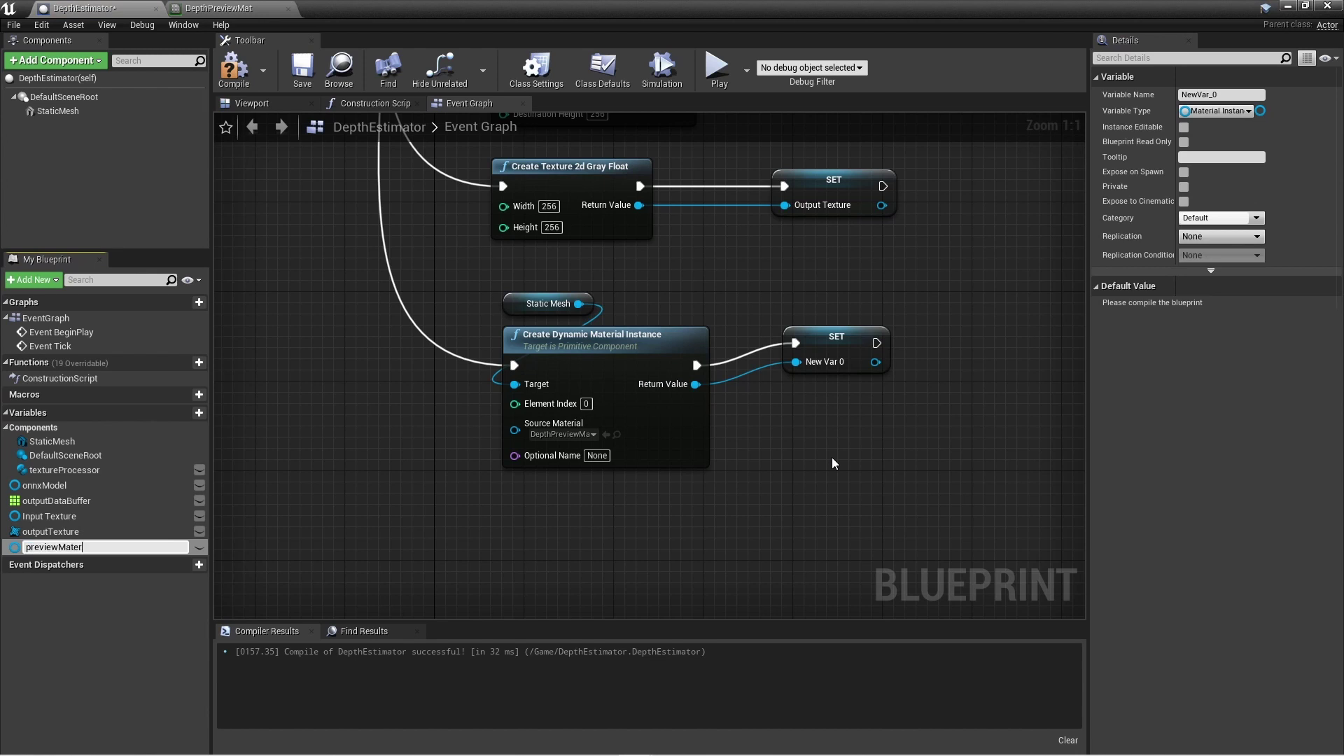
{"action": "type", "text": "ial"}
{"action": "key", "text": "Return"}
Add a Set Texture Parameter Value node on a previewMaterial reference.
{"action": "scroll", "coordinate": [437, 286], "scroll_direction": "down", "scroll_amount": 5}
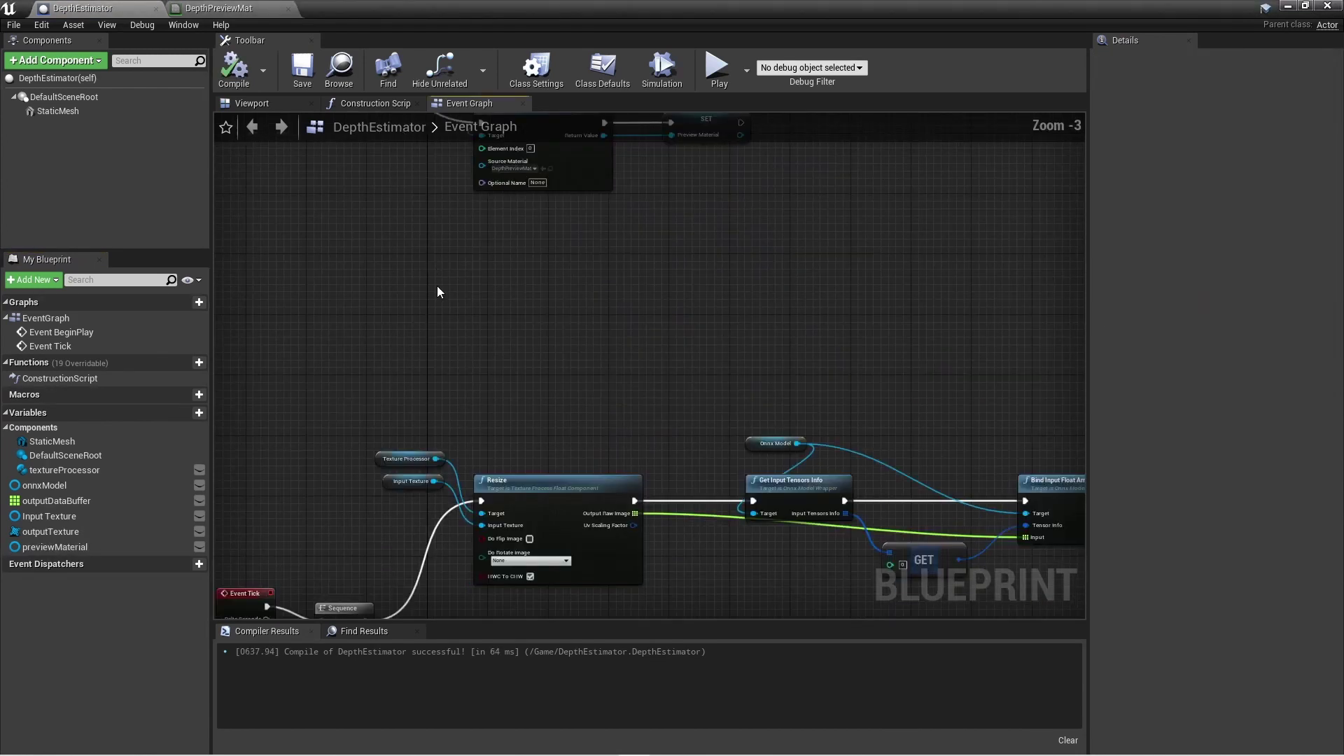
{"action": "scroll", "coordinate": [437, 285], "scroll_direction": "up", "scroll_amount": 3}
{"action": "left_click_drag", "start_coordinate": [120, 547], "coordinate": [481, 507]}
{"action": "scroll", "coordinate": [443, 505], "scroll_direction": "up", "scroll_amount": 2}
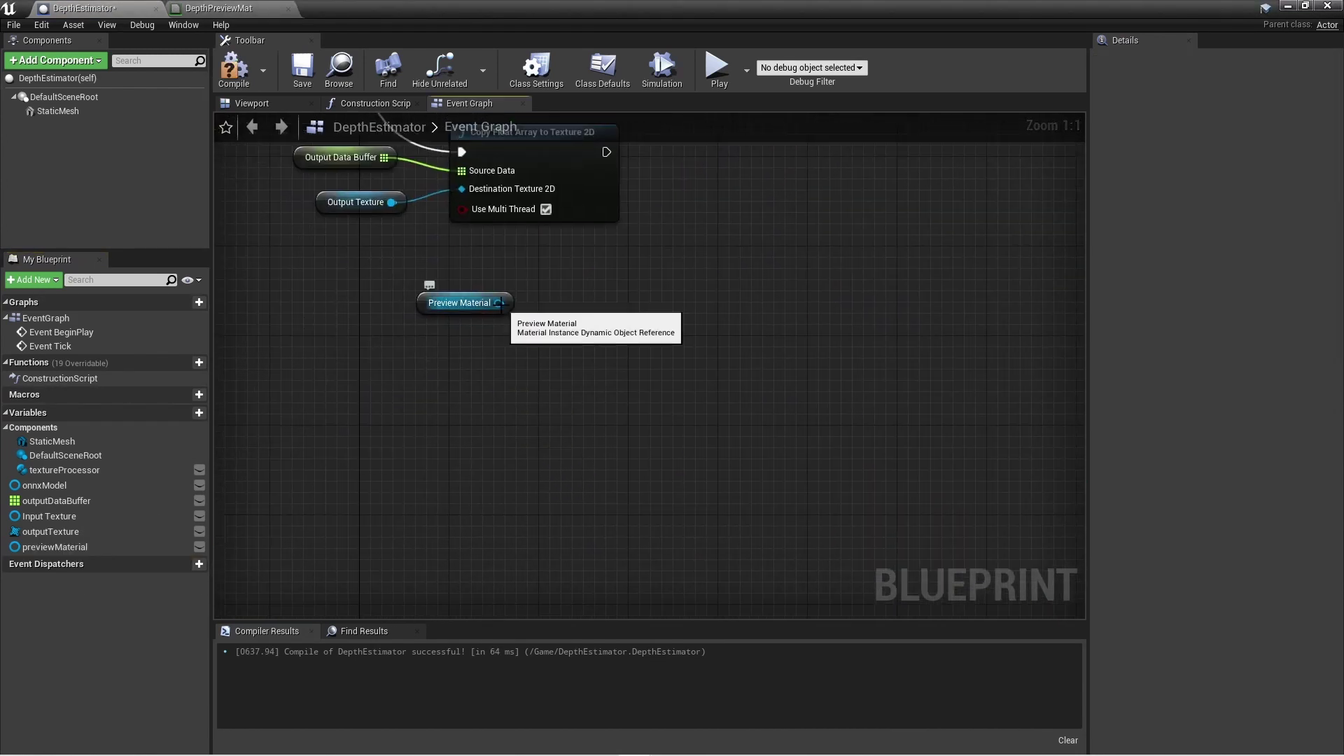
{"action": "left_click_drag", "start_coordinate": [498, 303], "coordinate": [408, 359]}
{"action": "type", "text": "set text"}
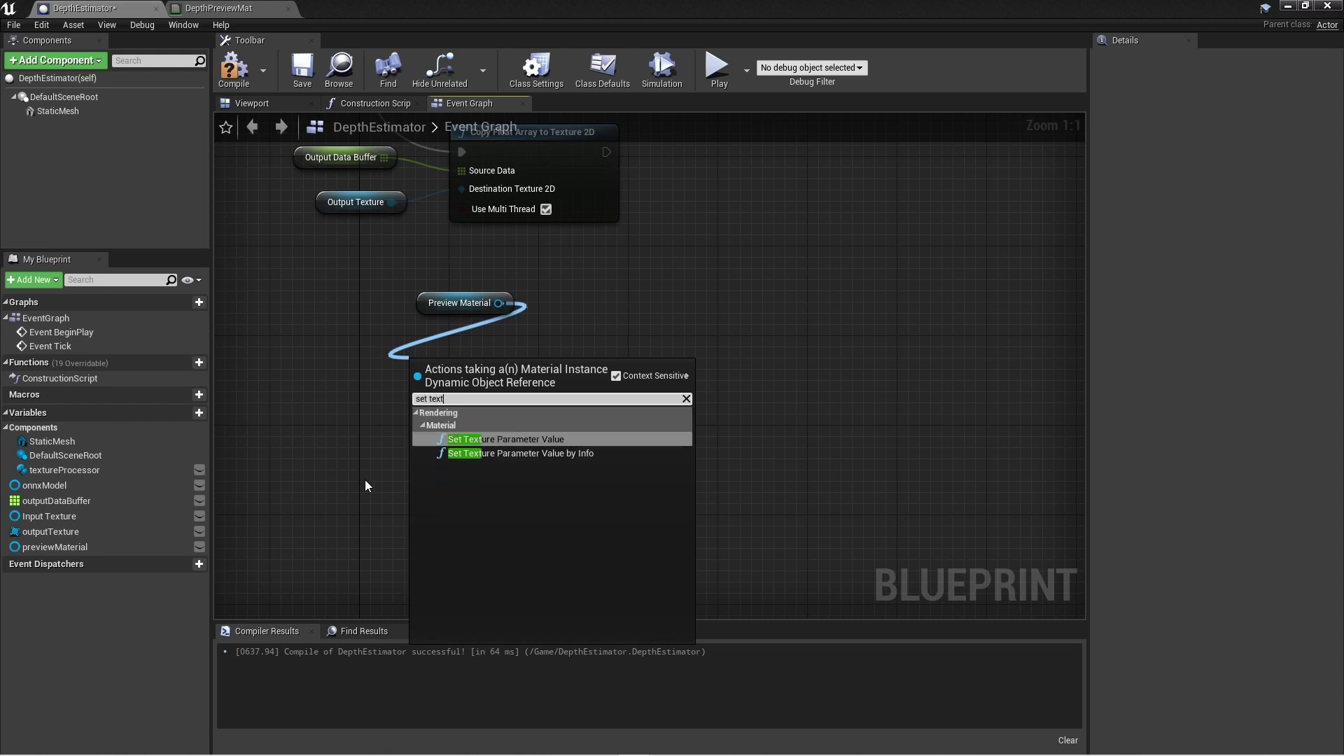
{"action": "key", "text": "Return"}
Run Set Texture Parameter Value from the Event Tick sequence.
{"action": "scroll", "coordinate": [344, 334], "scroll_direction": "down", "scroll_amount": 3}
{"action": "right_click_drag", "start_coordinate": [344, 334], "coordinate": [454, 508]}
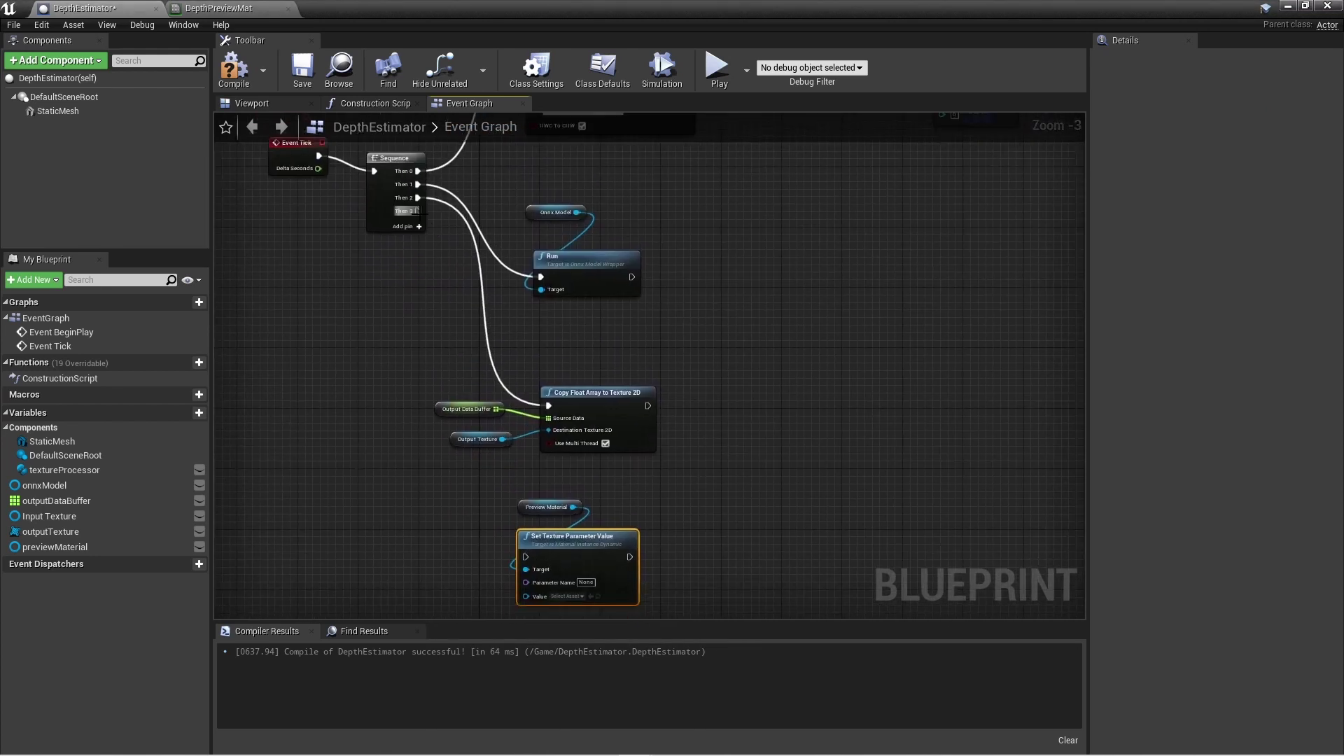
{"action": "left_click_drag", "start_coordinate": [435, 216], "coordinate": [523, 555]}
{"action": "right_click_drag", "start_coordinate": [524, 556], "coordinate": [398, 334]}
{"action": "scroll", "coordinate": [398, 334], "scroll_direction": "up", "scroll_amount": 3}
Feed outputTexture into the 'depth' texture parameter and compile the Blueprint.
{"action": "left_click", "coordinate": [68, 548]}
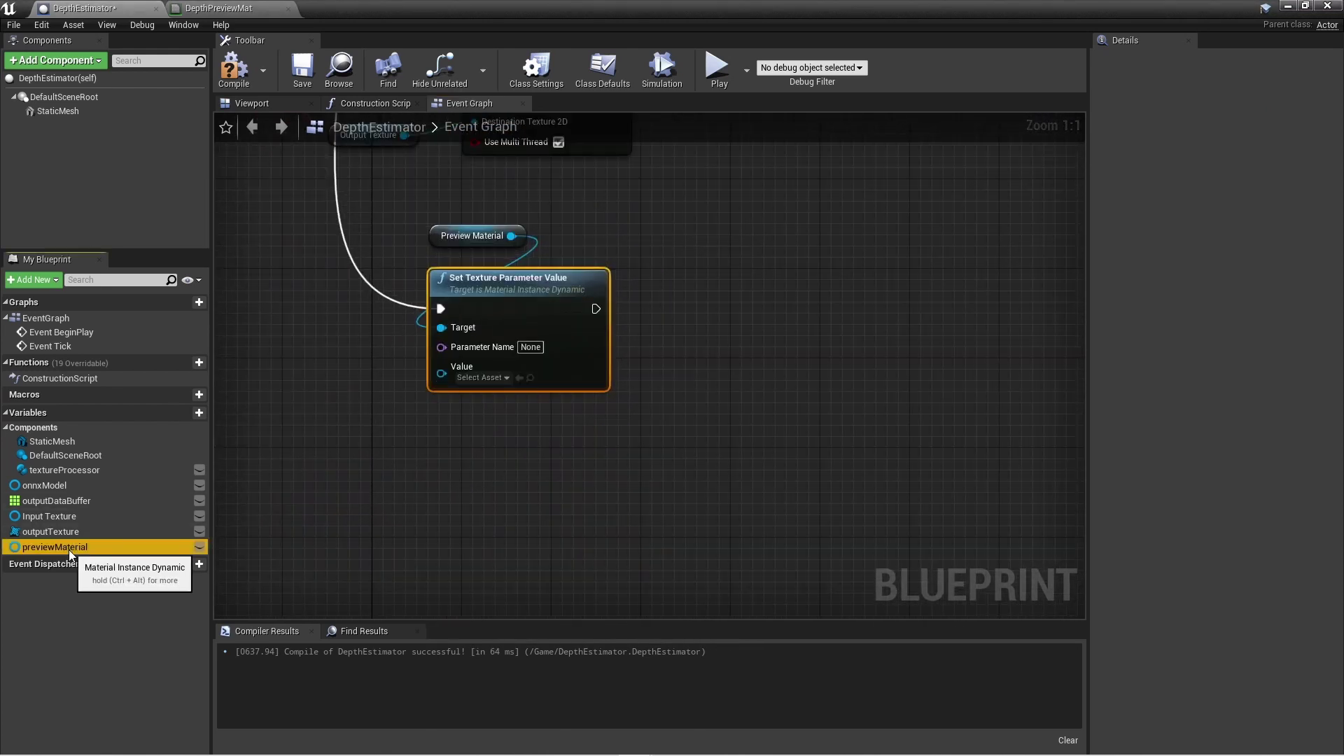
{"action": "left_click", "coordinate": [70, 532]}
{"action": "mouse_move", "coordinate": [159, 498]}
{"action": "left_mouse_down"}
{"action": "mouse_move", "coordinate": [301, 364]}
{"action": "mouse_move", "coordinate": [441, 371]}
{"action": "left_mouse_up"}
{"action": "type", "text": "epth"}
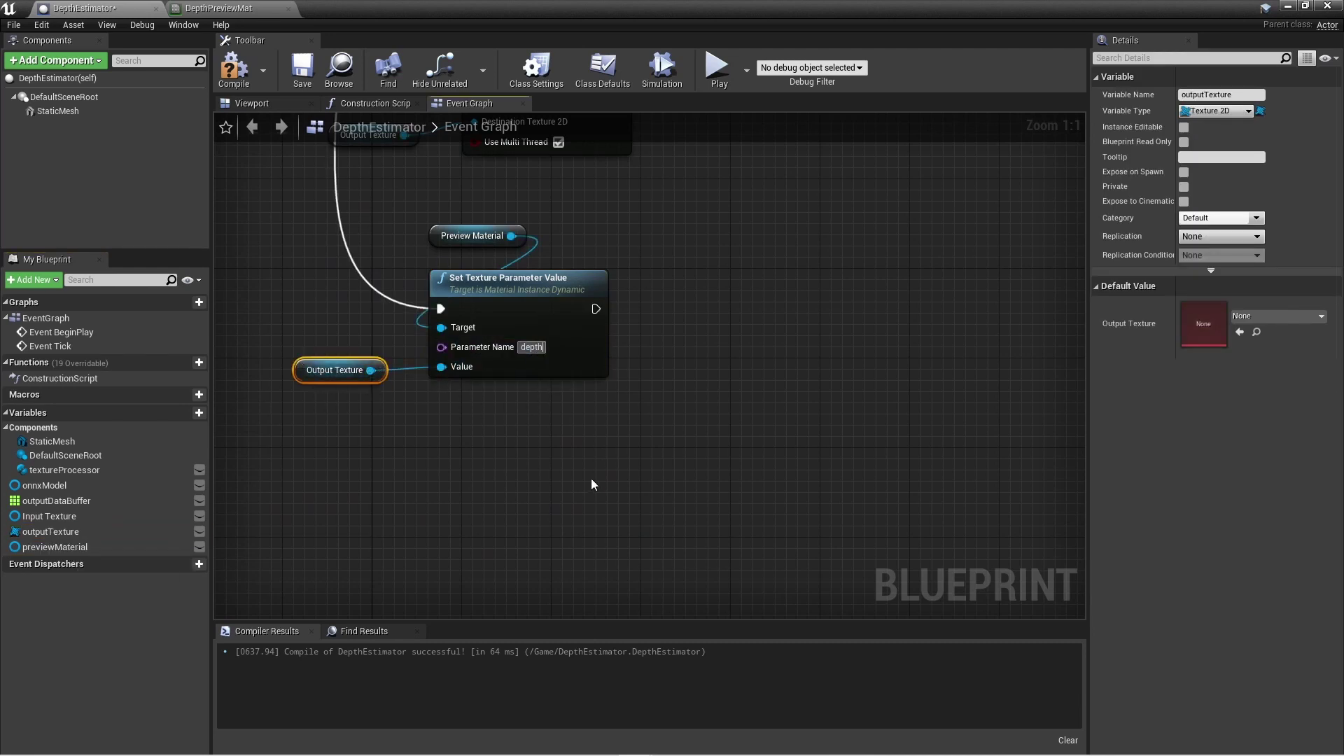
{"action": "key", "text": "Return"}
{"action": "left_click", "coordinate": [233, 64]}
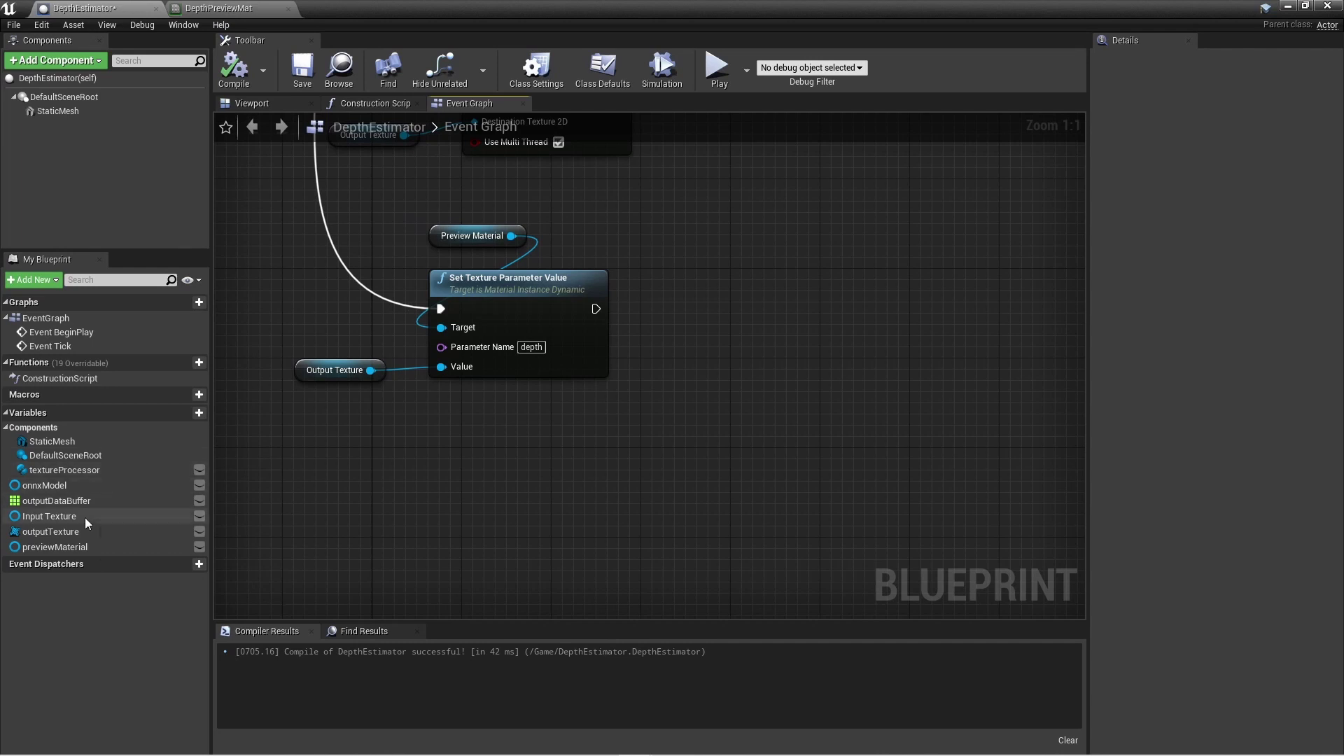
Set a default texture for the Input Texture variable.
{"action": "left_click", "coordinate": [49, 516]}
{"action": "left_click", "coordinate": [1278, 316]}
{"action": "left_click_drag", "start_coordinate": [1222, 567], "coordinate": [1236, 721]}
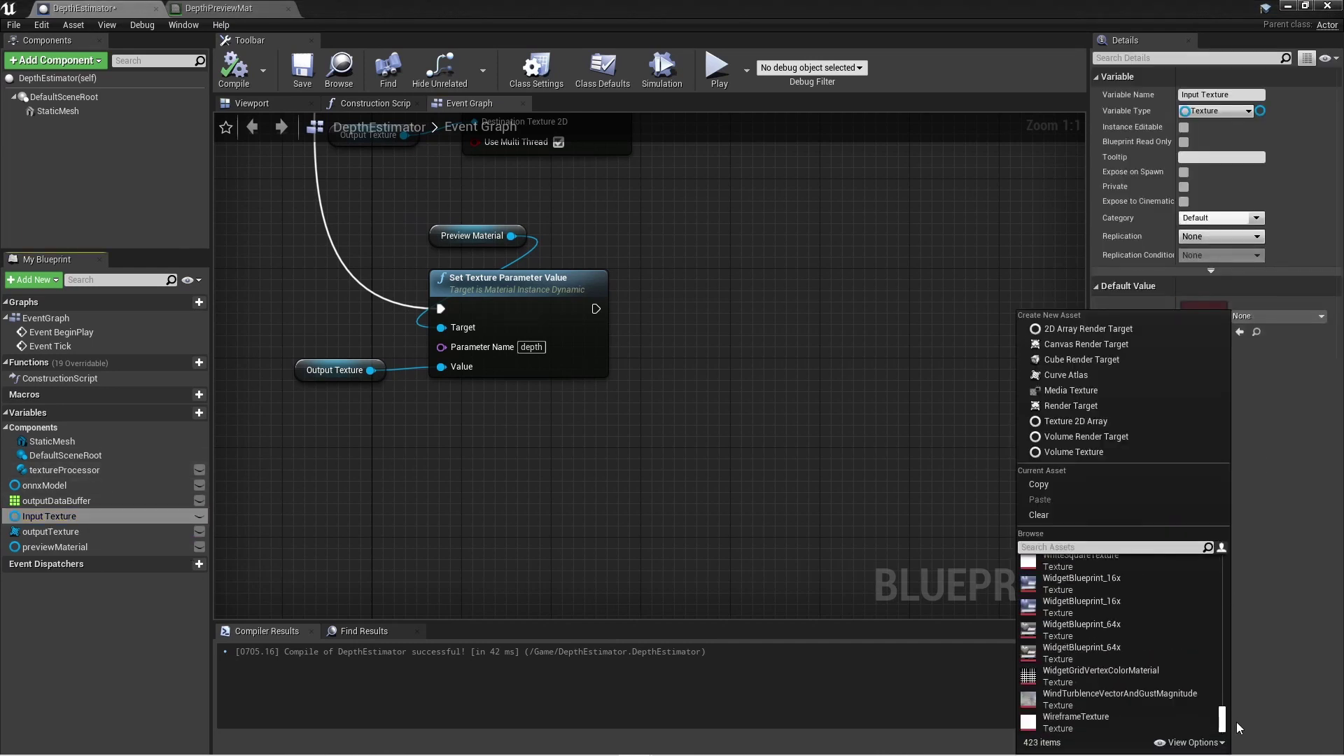
{"action": "left_click", "coordinate": [1187, 588]}
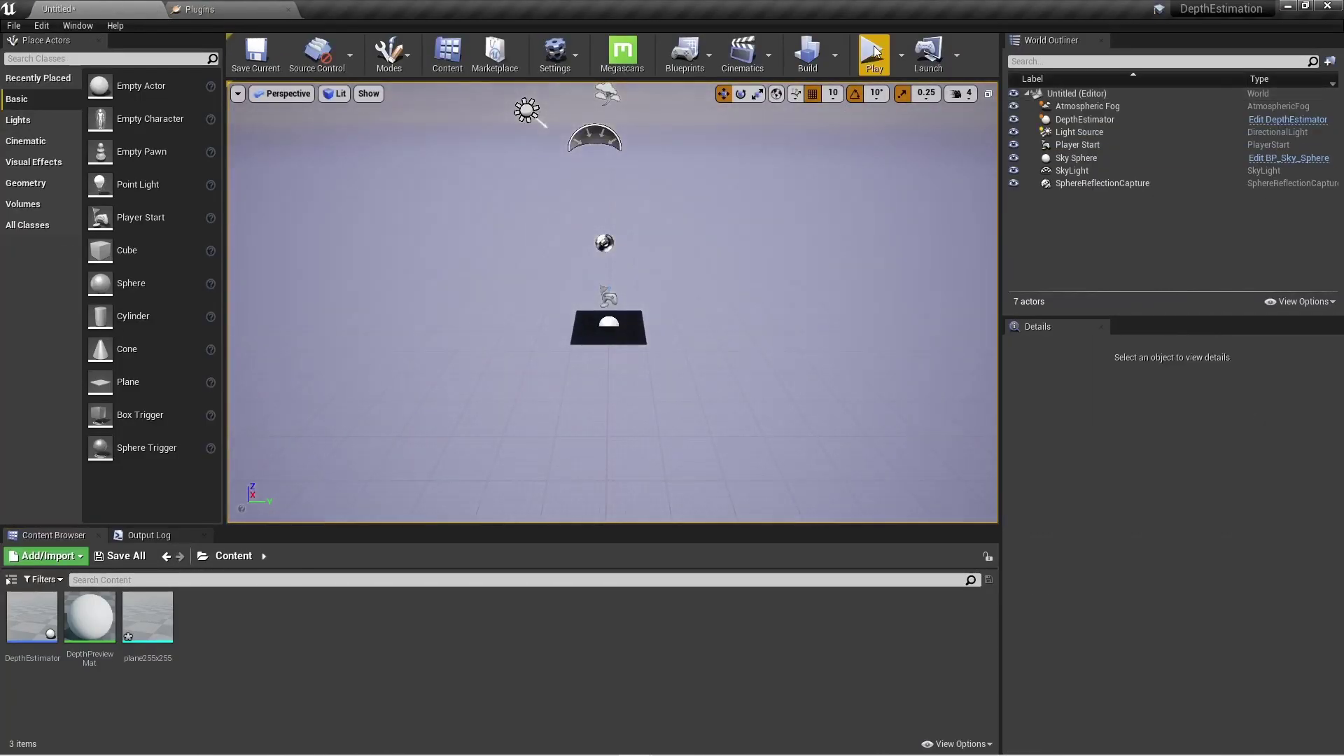
{"action": "left_click", "coordinate": [872, 54]}
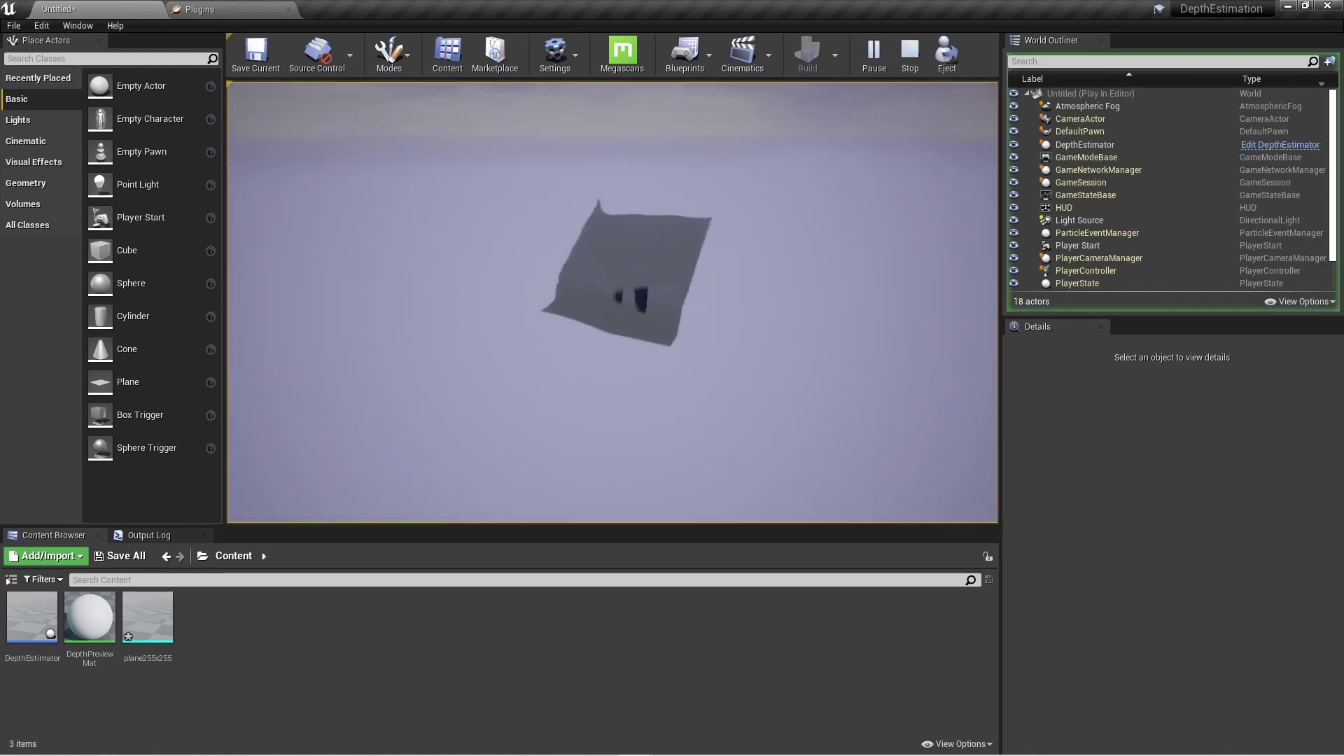
{"action": "key", "text": "Escape"}
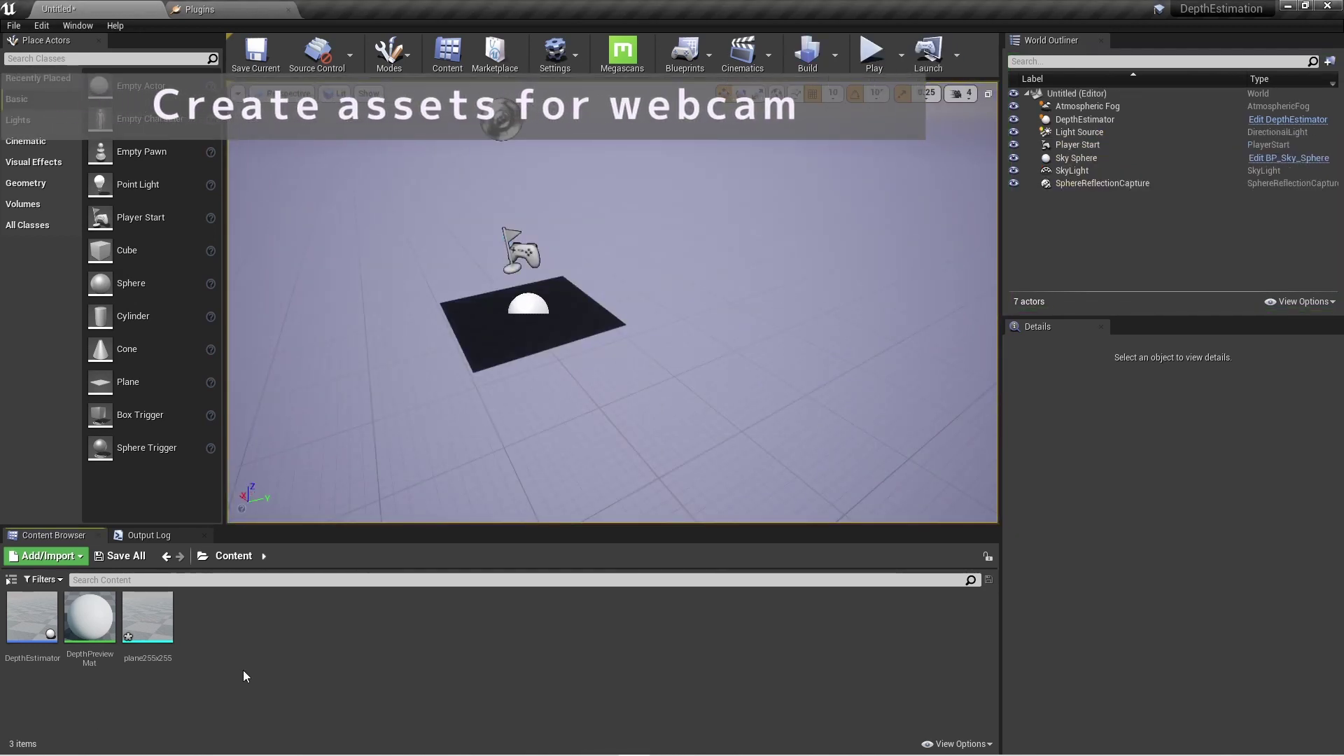
Create a Media Player asset named MediaPlayer_Webcam with its video texture, then reopen DepthEstimator.
{"action": "left_click", "coordinate": [72, 558]}
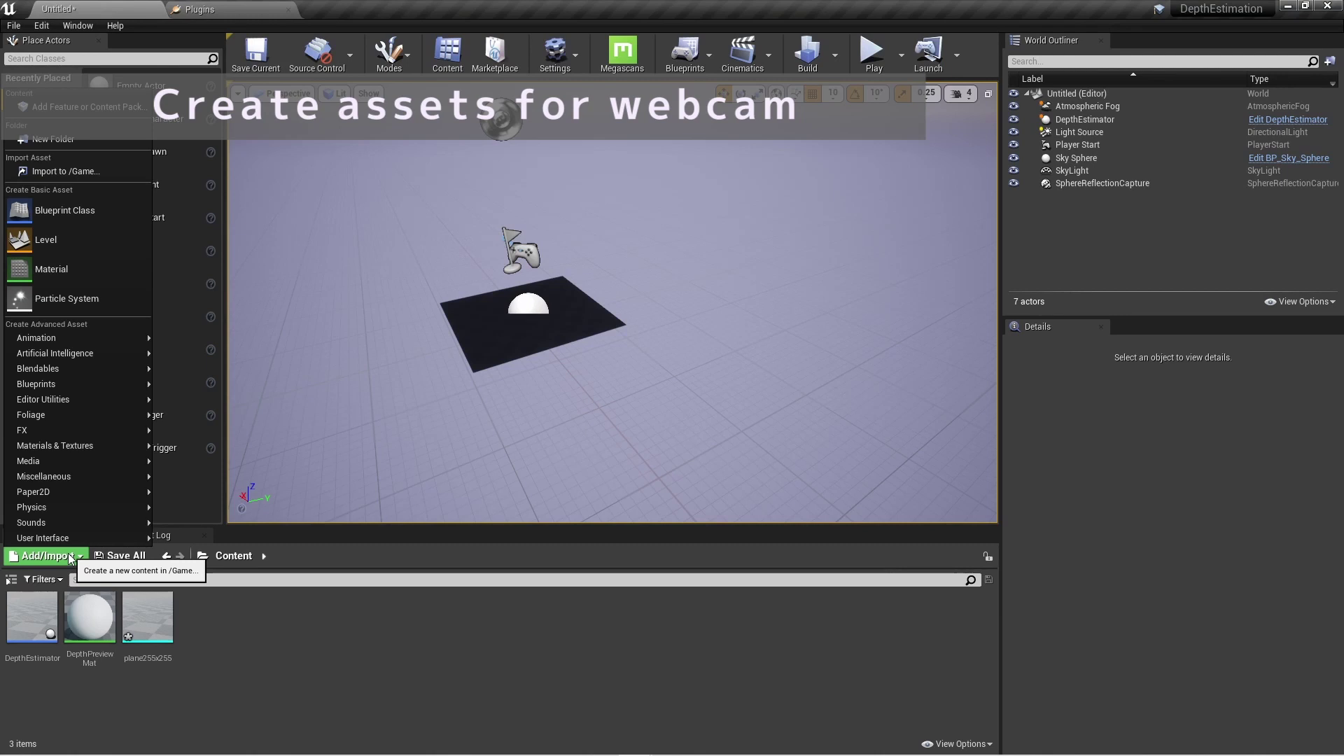
{"action": "mouse_move", "coordinate": [108, 464]}
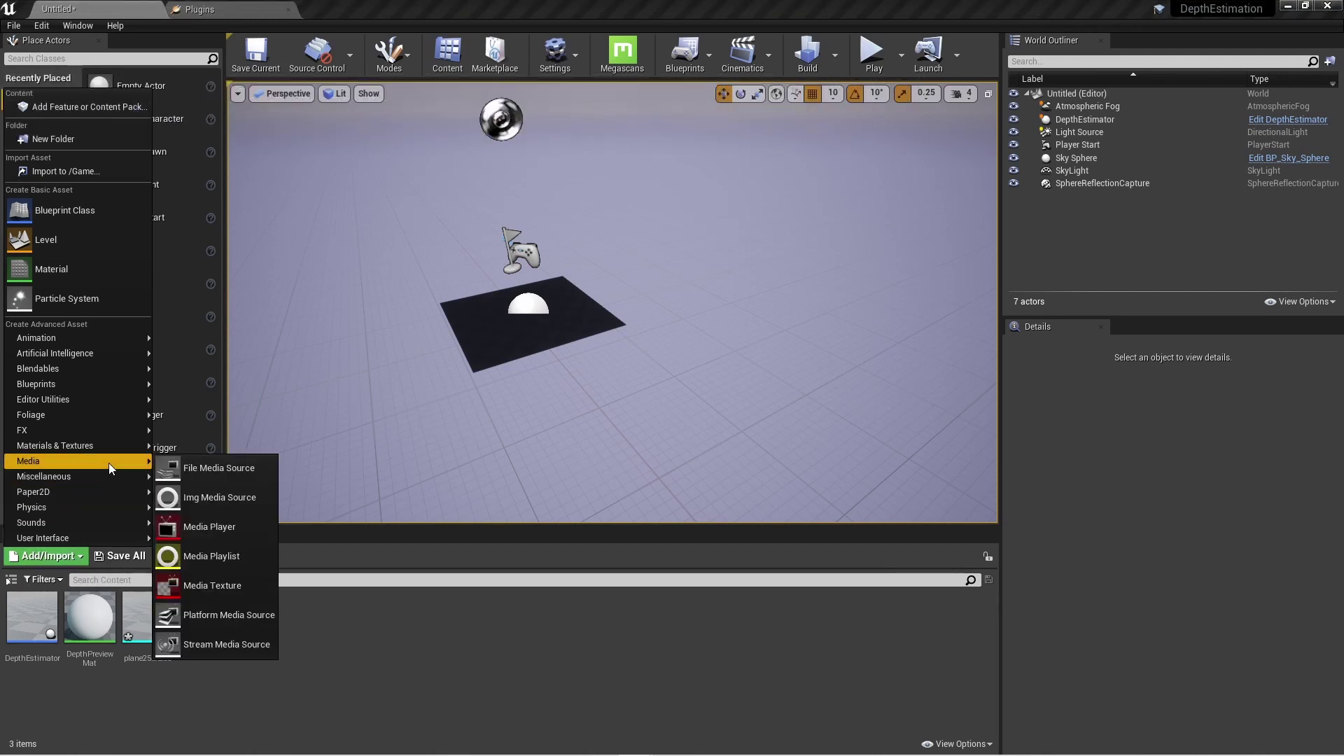
{"action": "left_click", "coordinate": [249, 527]}
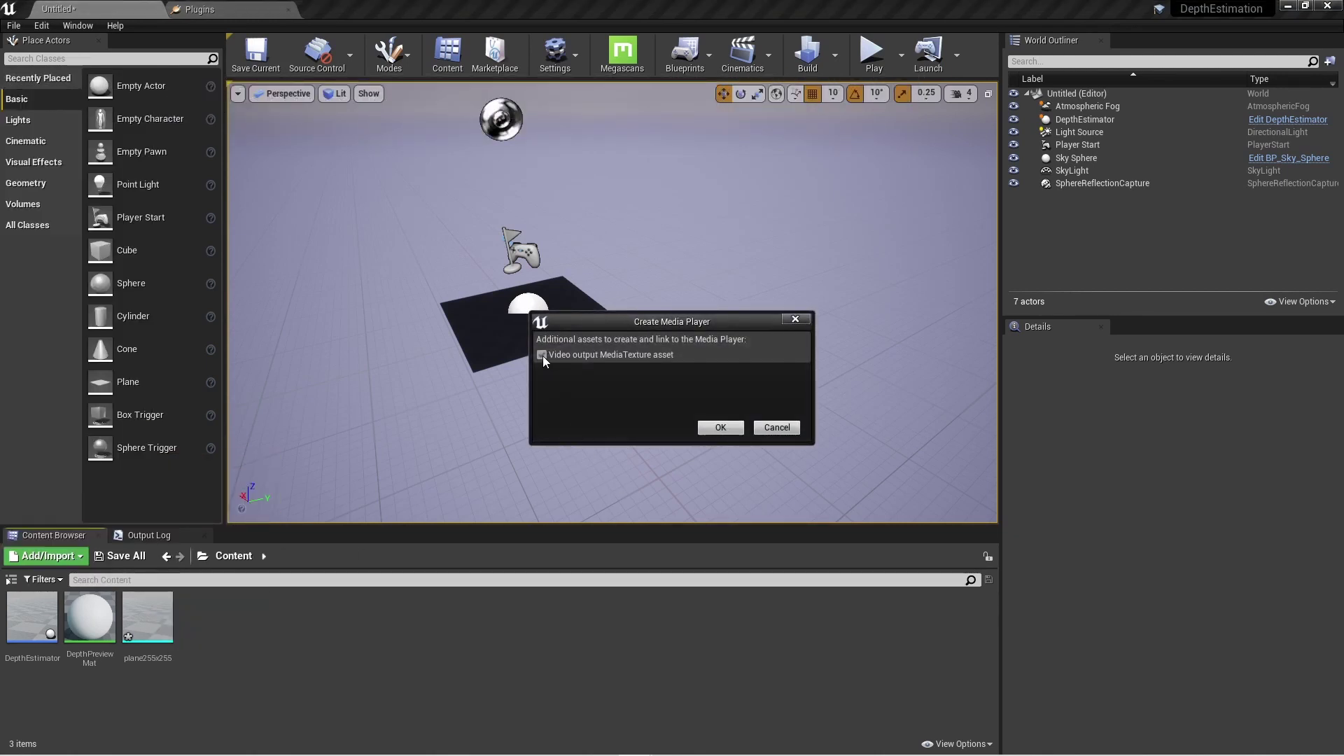
{"action": "left_click", "coordinate": [714, 426]}
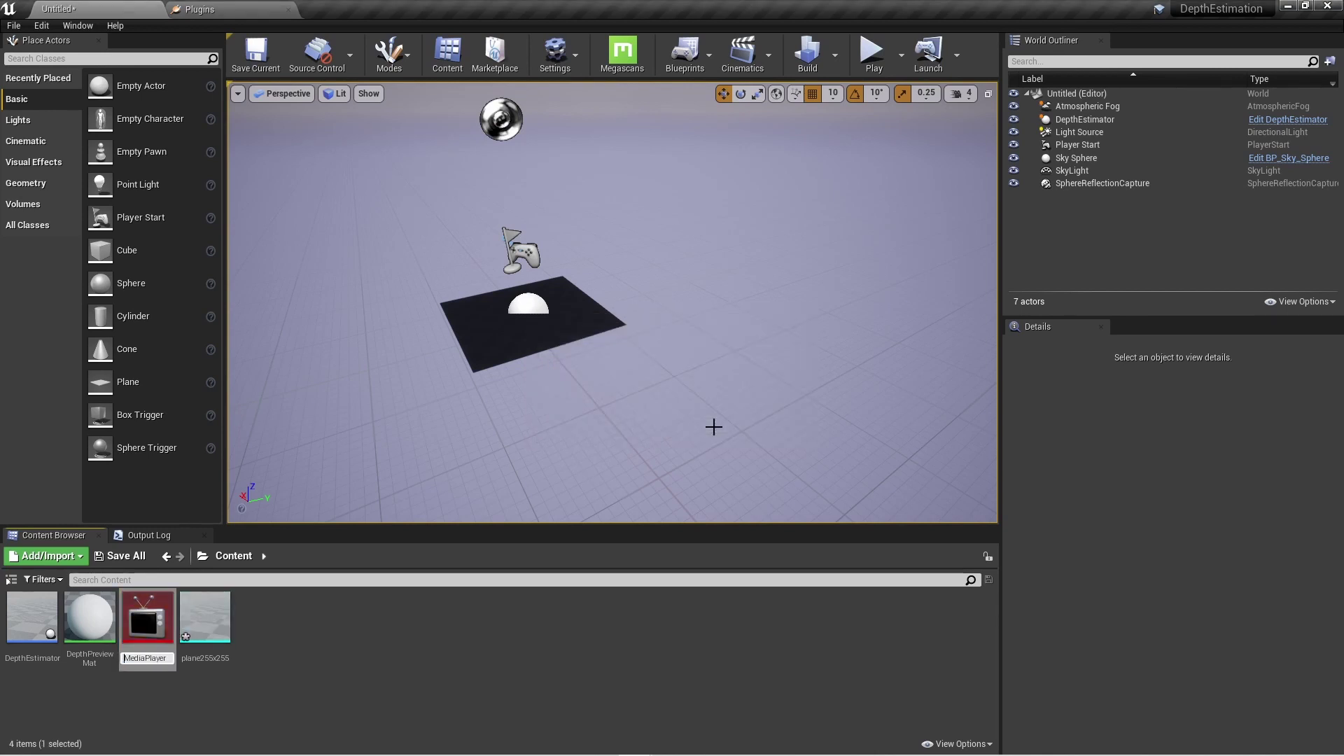
{"action": "type", "text": "_Webcam"}
{"action": "key", "text": "Return"}
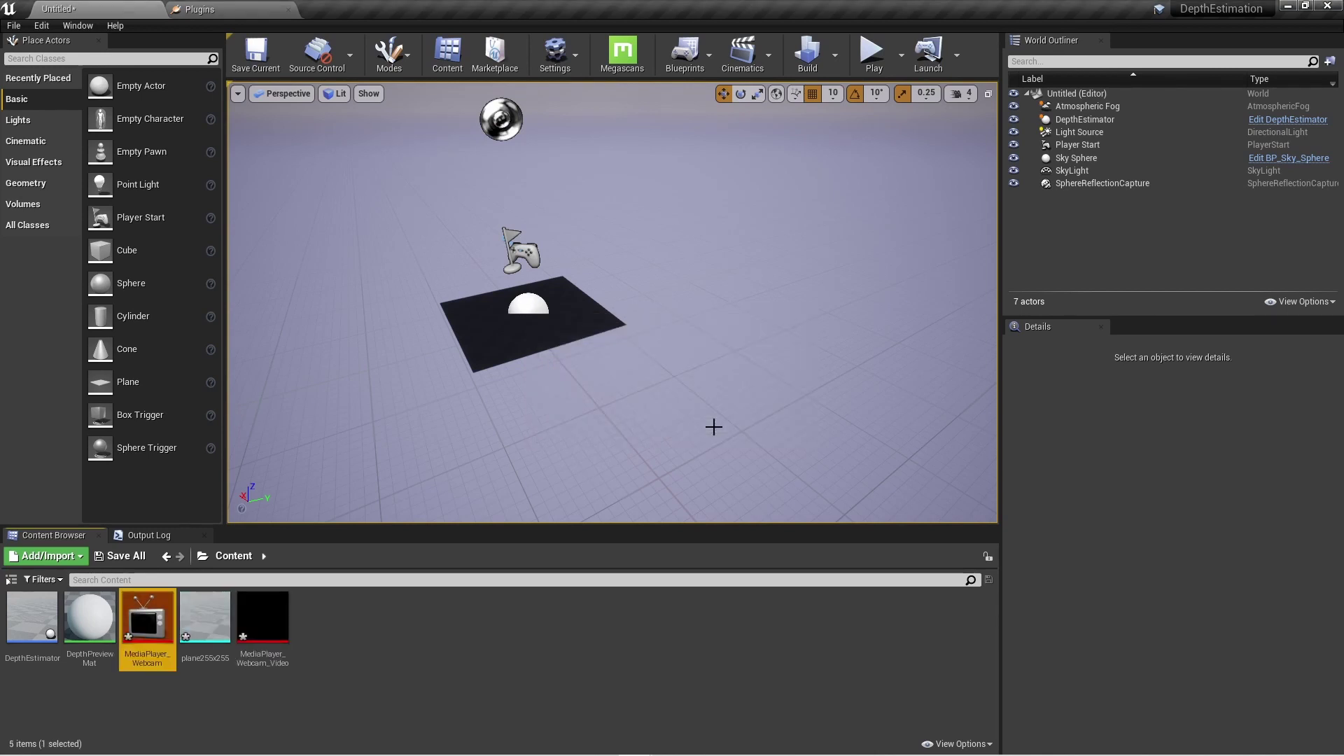
{"action": "left_click", "coordinate": [343, 661]}
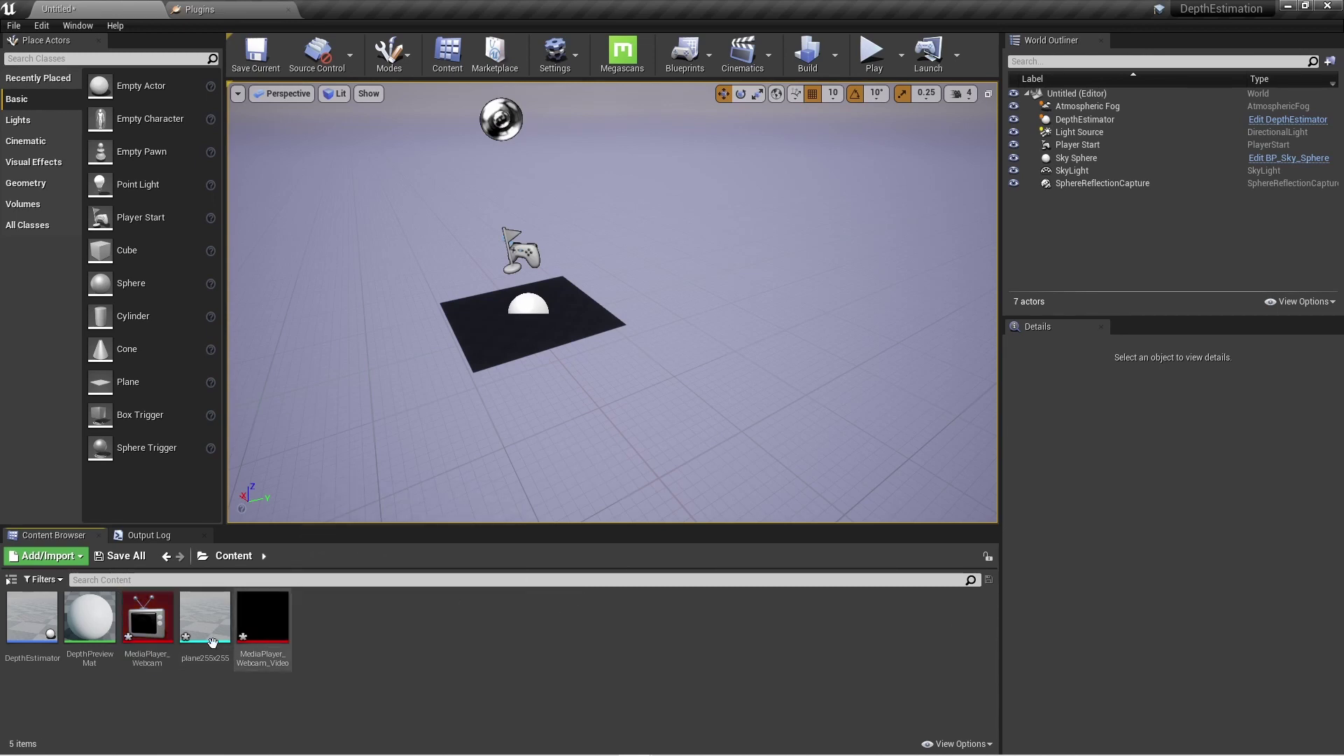
{"action": "double_click", "coordinate": [51, 619]}
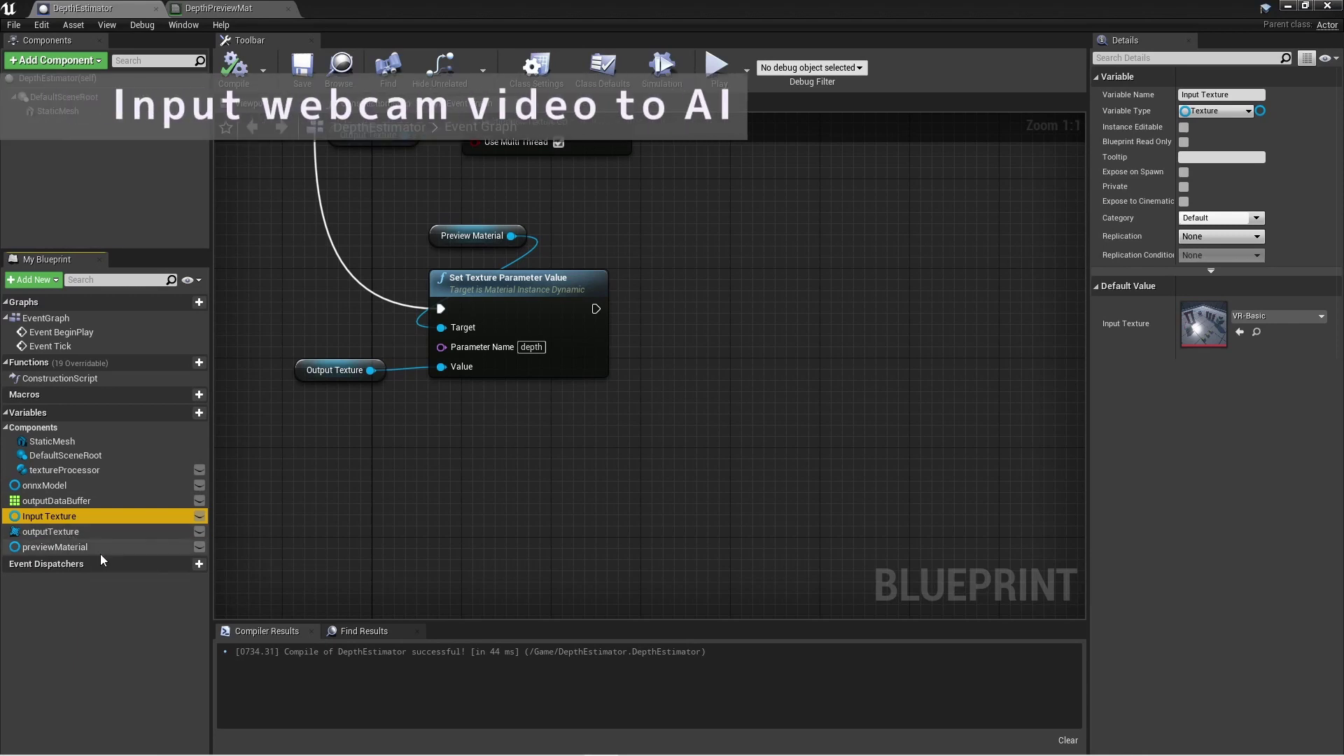
Set Input Texture's default to MediaPlayer_Webcam_Video and compile.
{"action": "left_click", "coordinate": [1265, 317]}
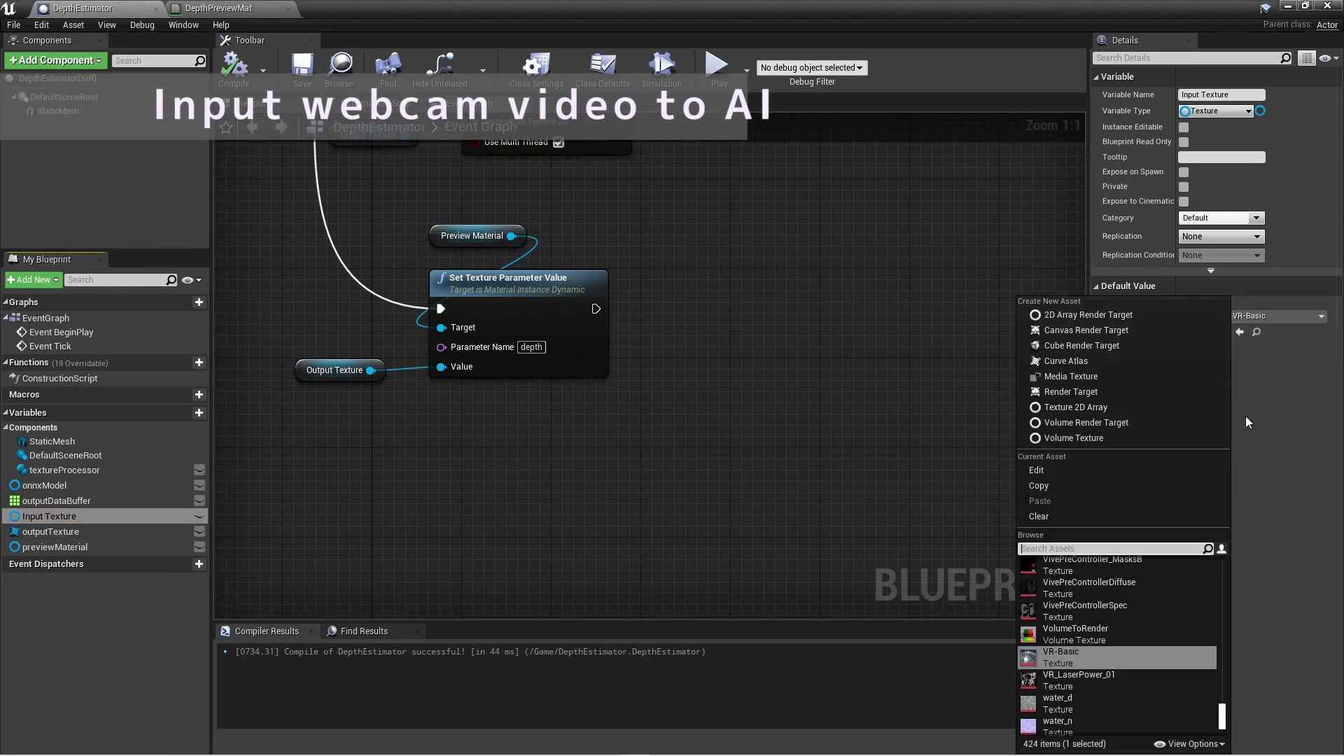
{"action": "type", "text": "webcam"}
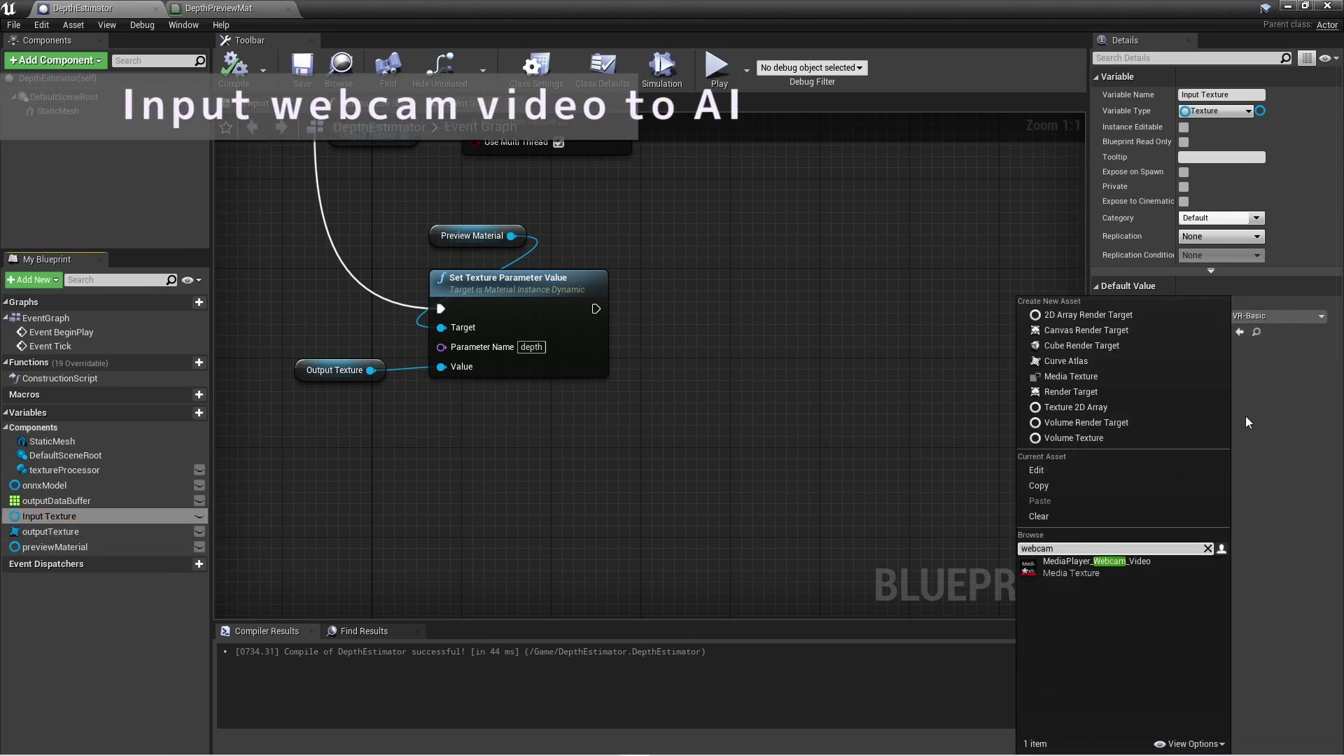
{"action": "left_click", "coordinate": [1139, 572]}
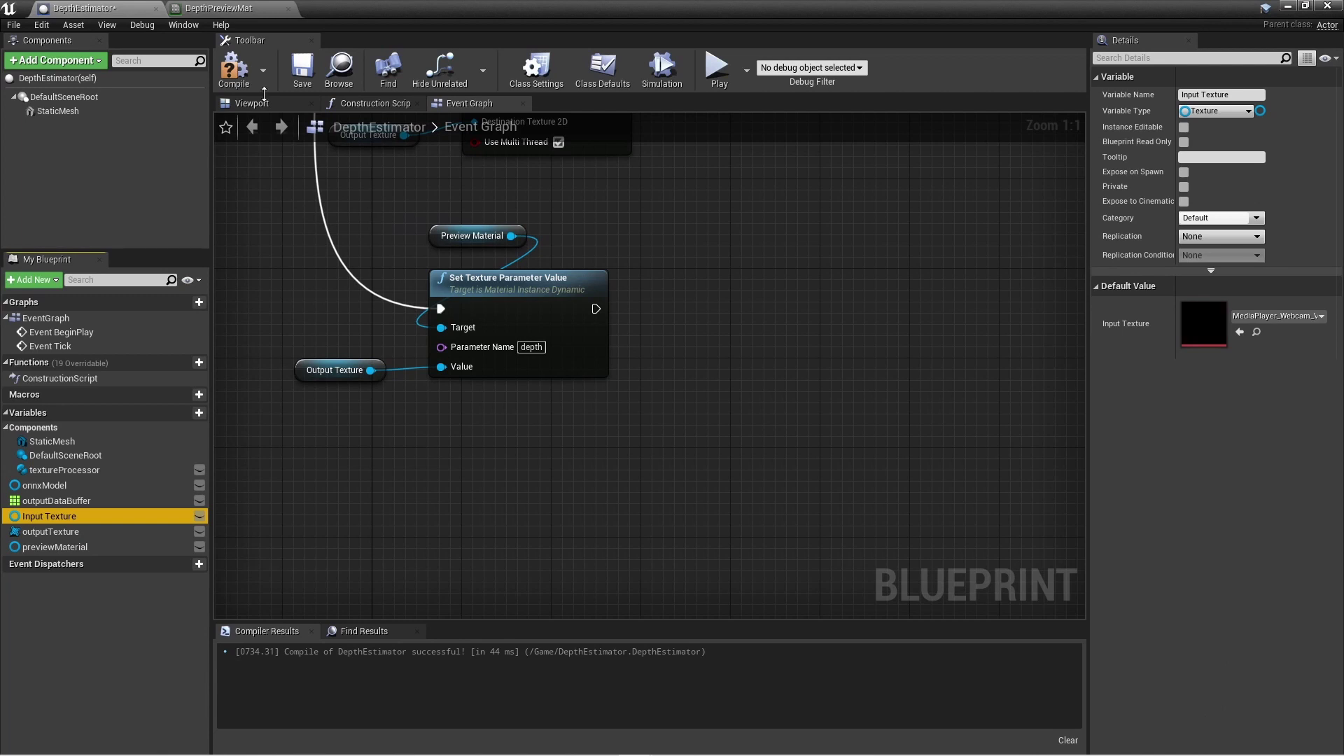
{"action": "left_click", "coordinate": [234, 69]}
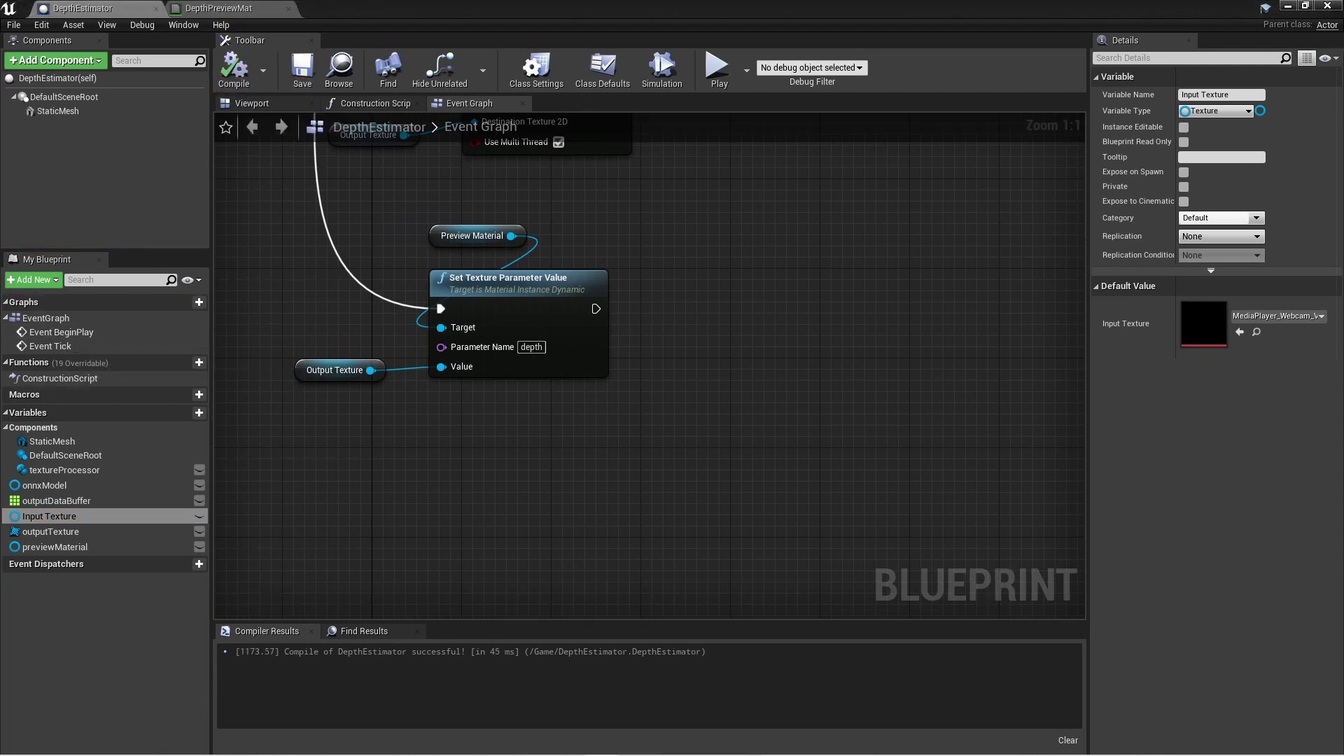
Add a Media Player variable mediaPlayer defaulting to MediaPlayer_Webcam.
{"action": "left_click", "coordinate": [192, 414]}
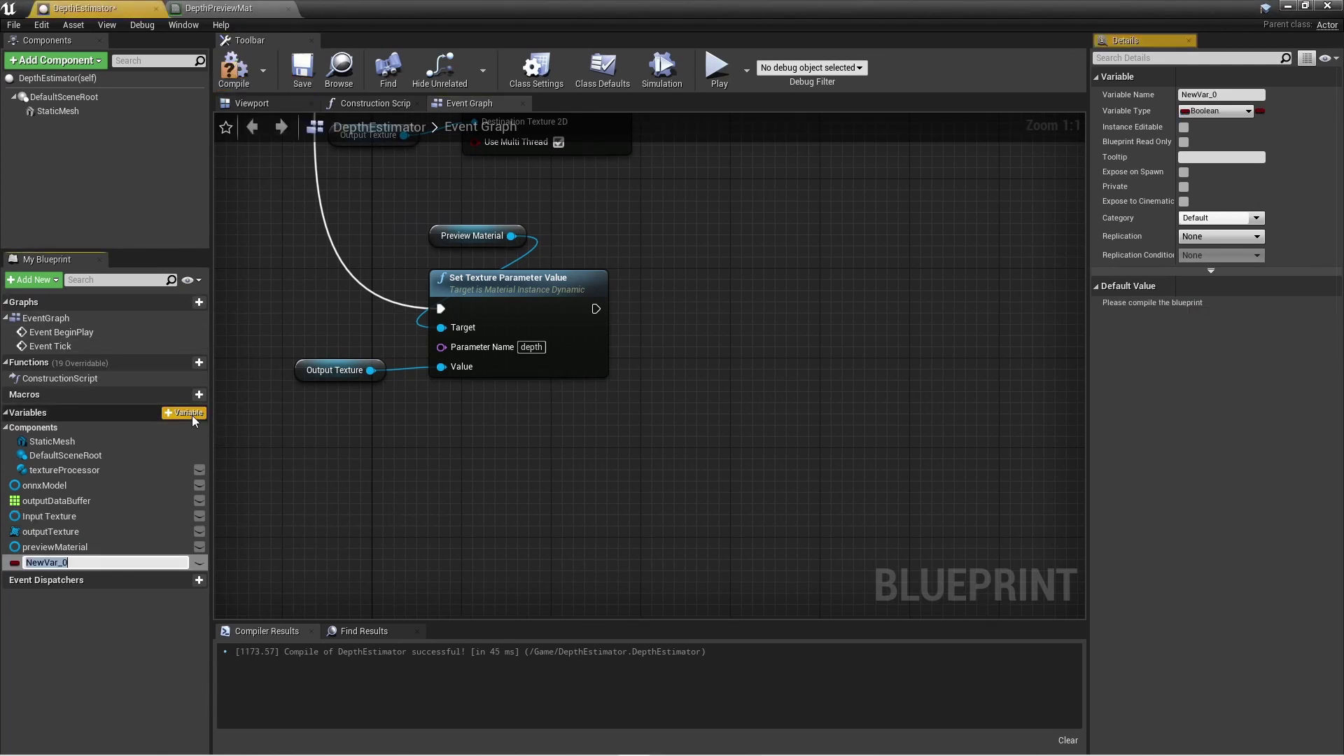
{"action": "type", "text": "mediaPlayer"}
{"action": "key", "text": "Return"}
{"action": "left_click", "coordinate": [1230, 112]}
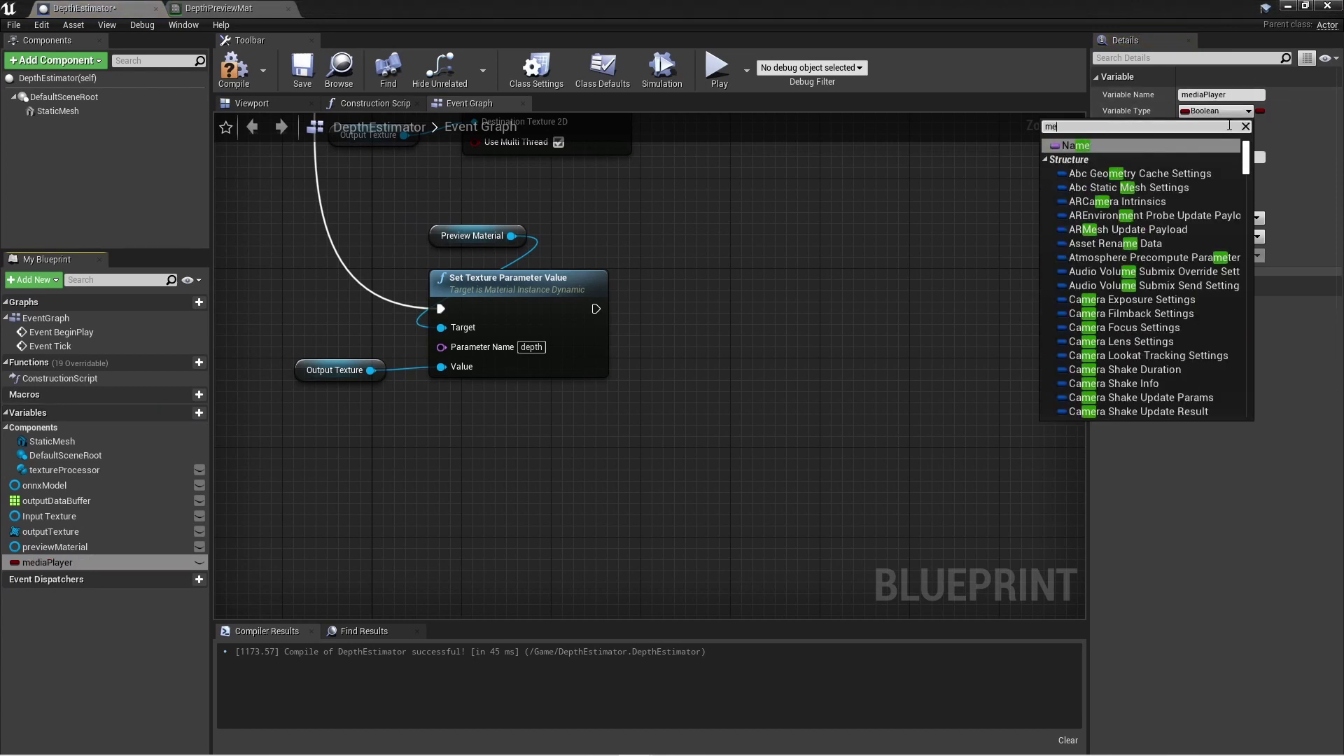
{"action": "type", "text": "media player"}
{"action": "left_click", "coordinate": [1137, 198]}
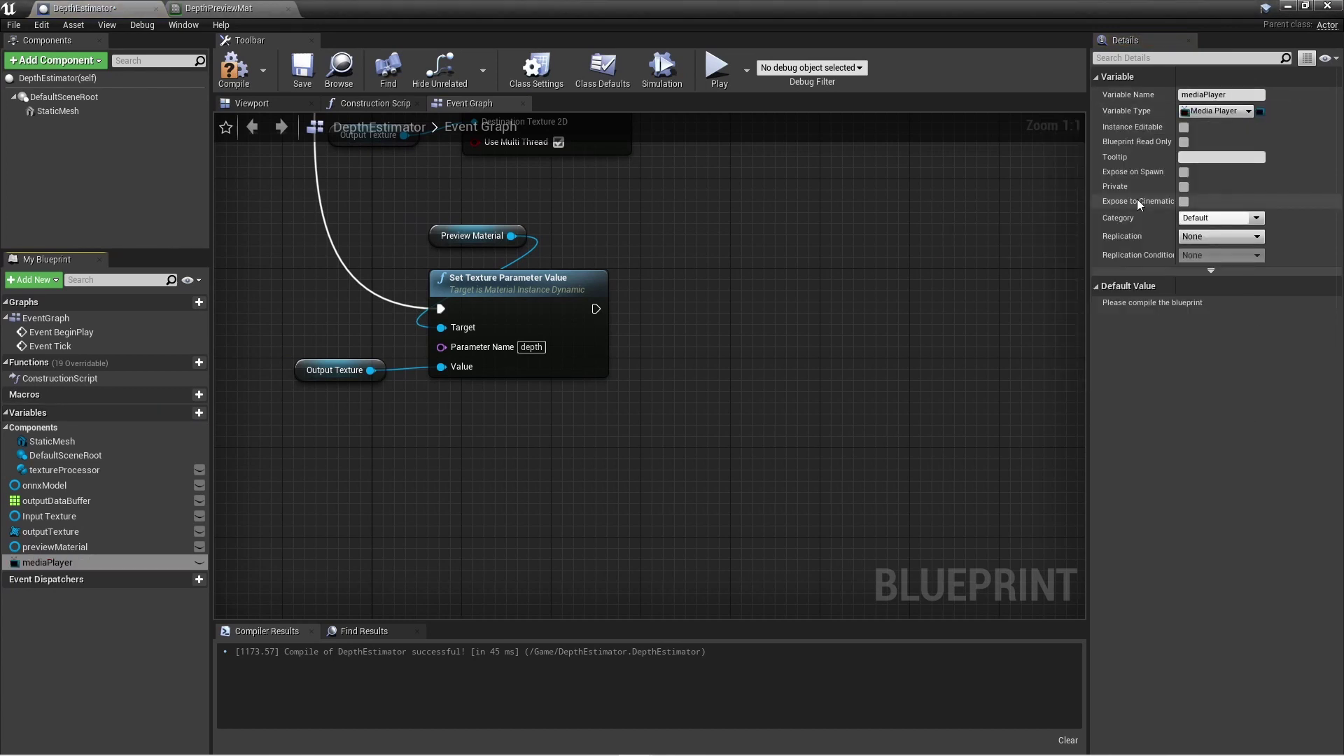
{"action": "left_click", "coordinate": [234, 67]}
{"action": "left_click", "coordinate": [1286, 317]}
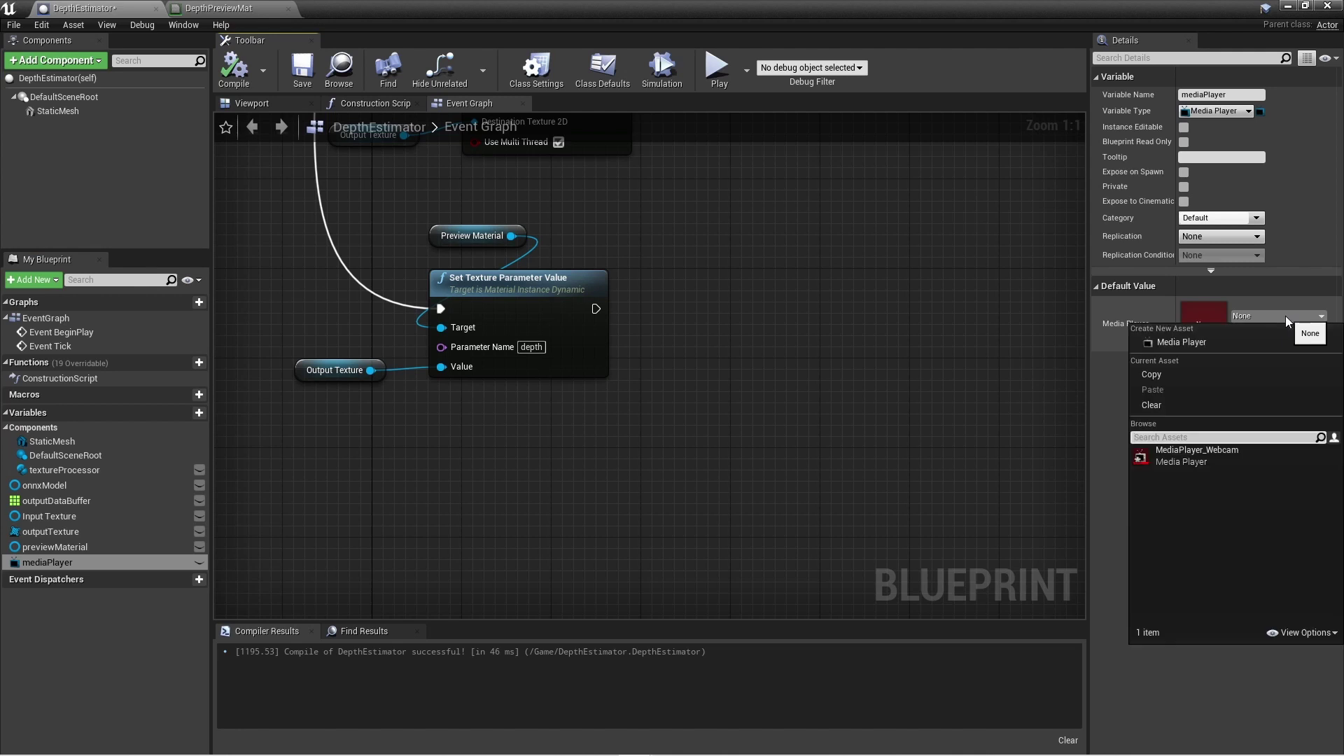
{"action": "left_click", "coordinate": [1214, 459]}
Add an Open Url node driven by a mediaPlayer getter.
{"action": "scroll", "coordinate": [740, 290], "scroll_direction": "down", "scroll_amount": 2}
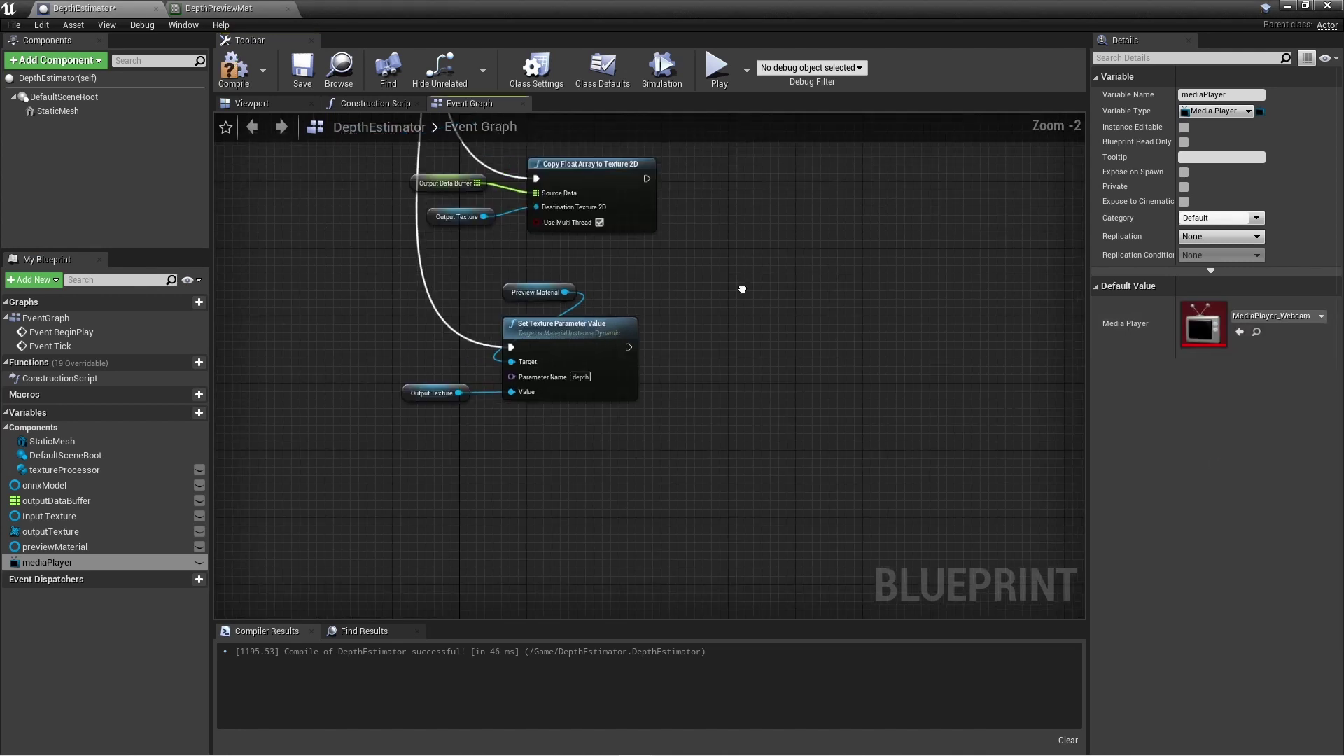
{"action": "right_click_drag", "start_coordinate": [740, 290], "coordinate": [690, 494]}
{"action": "mouse_move", "coordinate": [47, 562]}
{"action": "left_mouse_down"}
{"action": "mouse_move", "coordinate": [503, 430]}
{"action": "mouse_move", "coordinate": [506, 469]}
{"action": "left_mouse_up"}
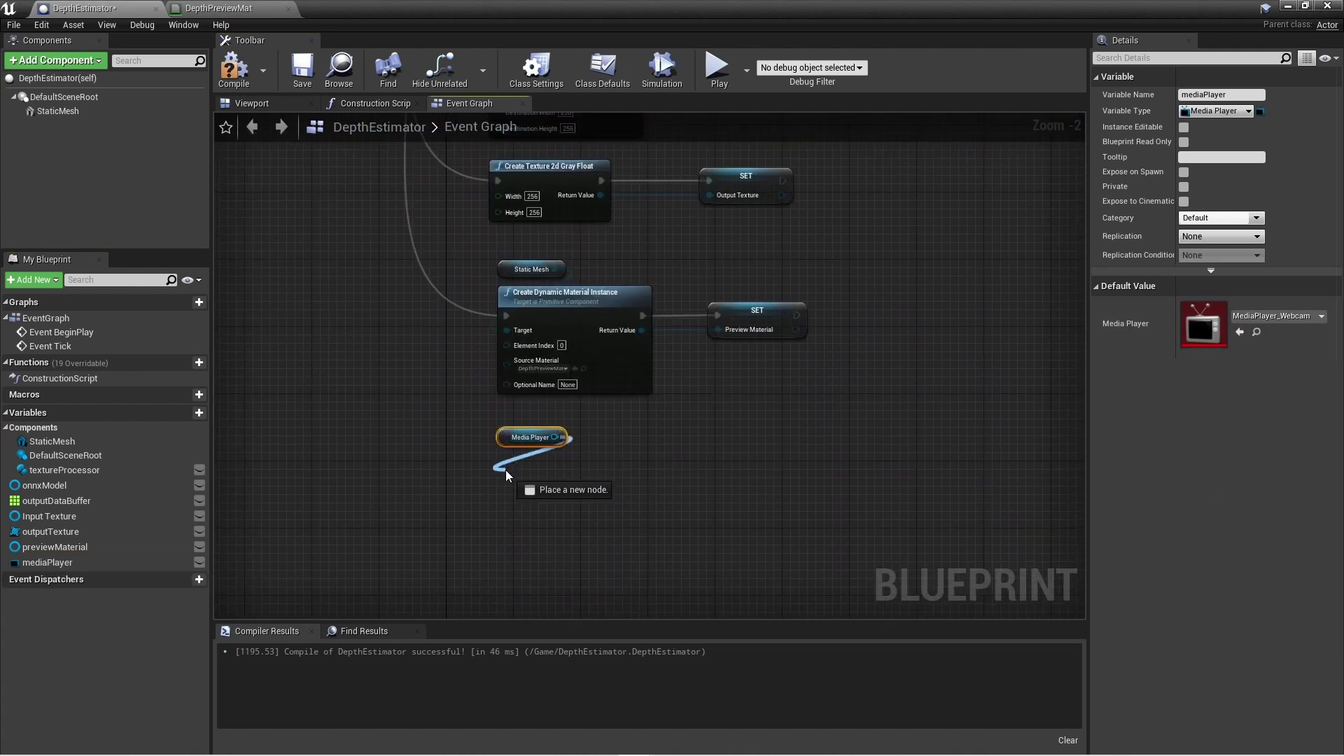
{"action": "type", "text": "openu"}
{"action": "key", "text": "Return"}
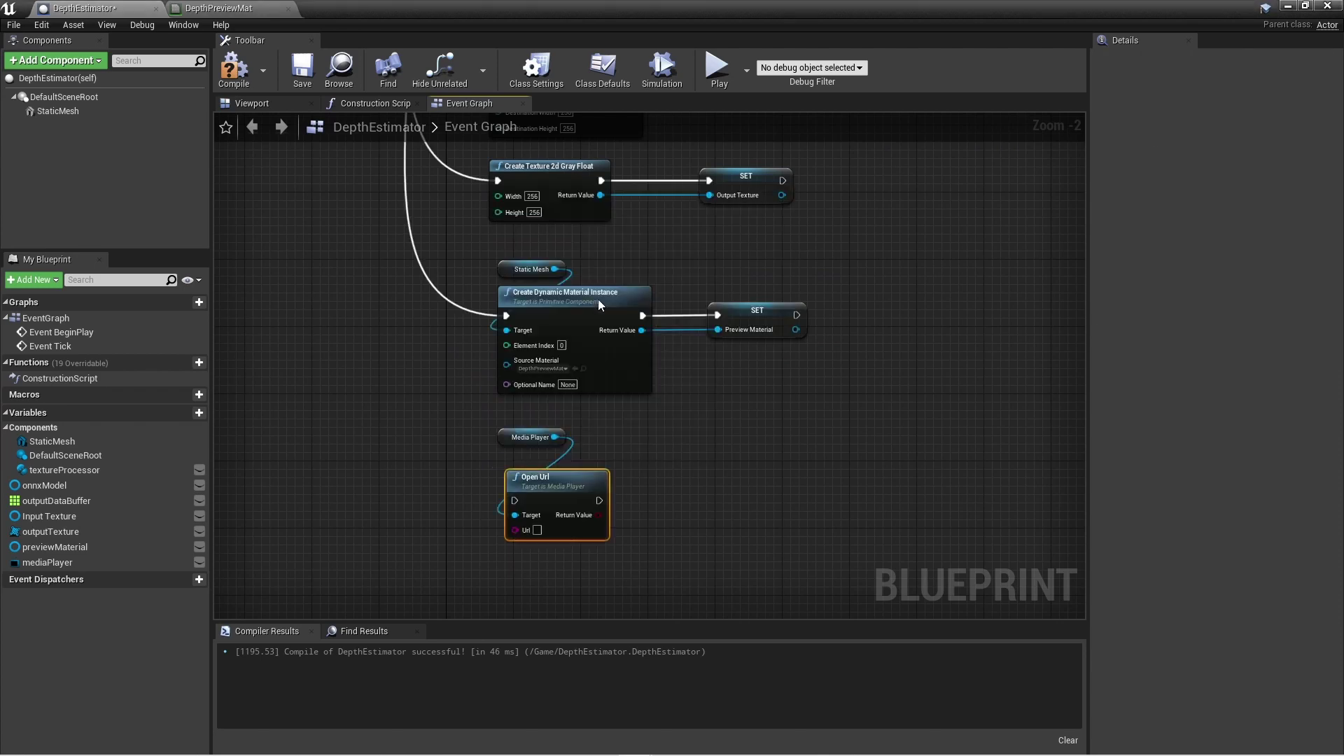
Wire a new Sequence output into Open Url and return to the level editor.
{"action": "right_click_drag", "start_coordinate": [518, 315], "coordinate": [608, 576]}
{"action": "left_click", "coordinate": [458, 202]}
{"action": "left_click_drag", "start_coordinate": [459, 198], "coordinate": [606, 502]}
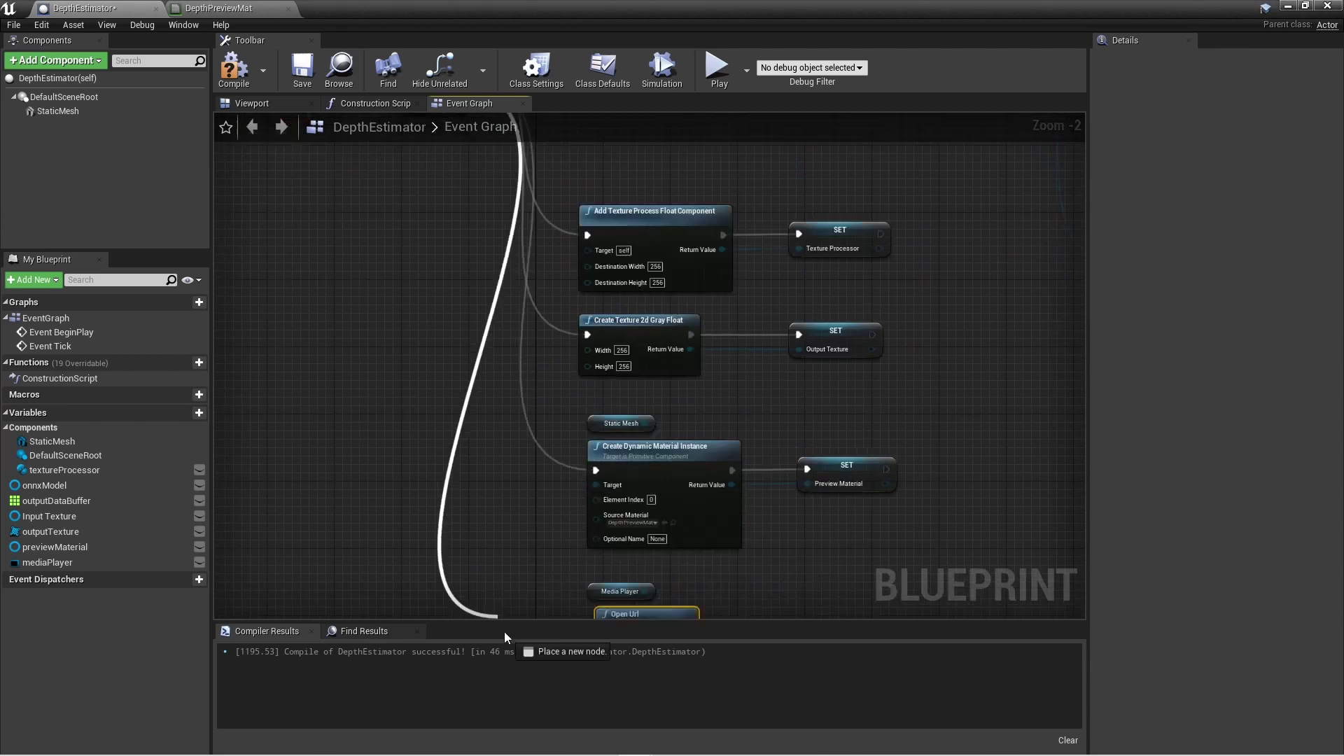
{"action": "scroll", "coordinate": [648, 553], "scroll_direction": "up", "scroll_amount": 2}
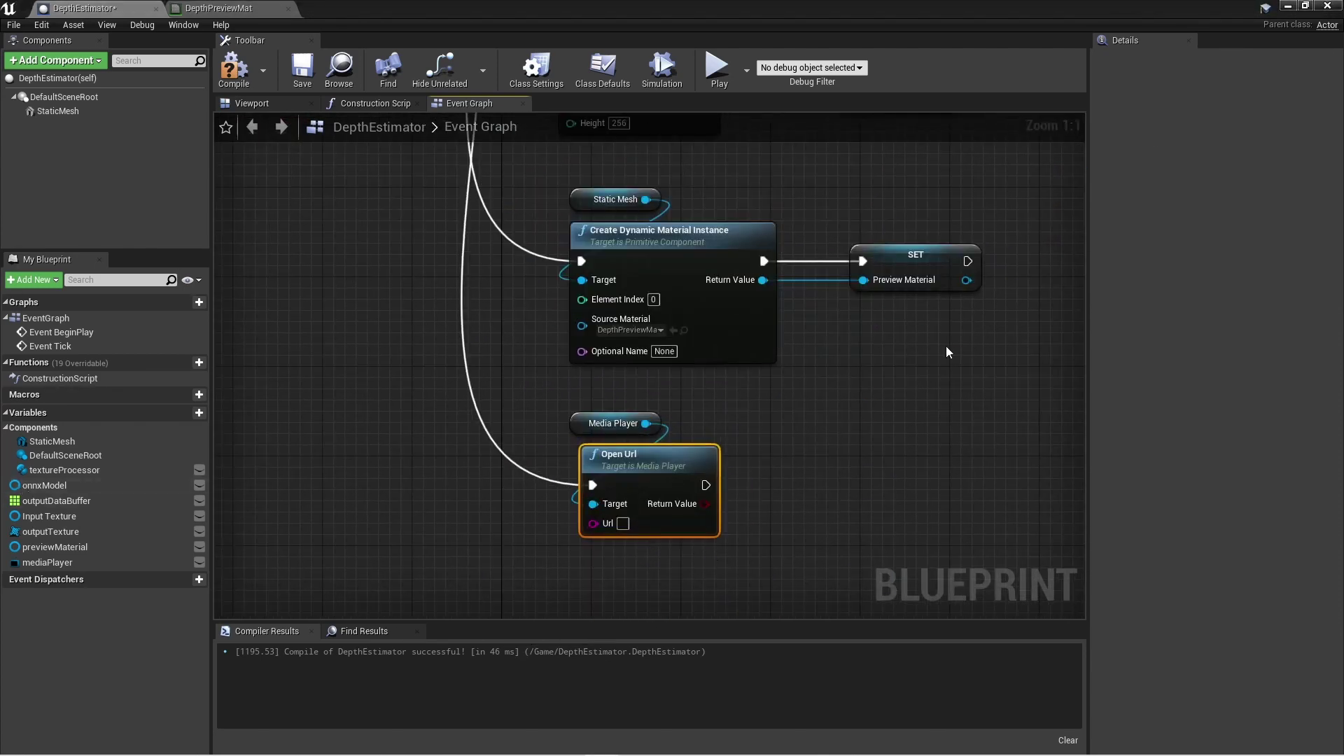
{"action": "left_click", "coordinate": [1287, 7]}
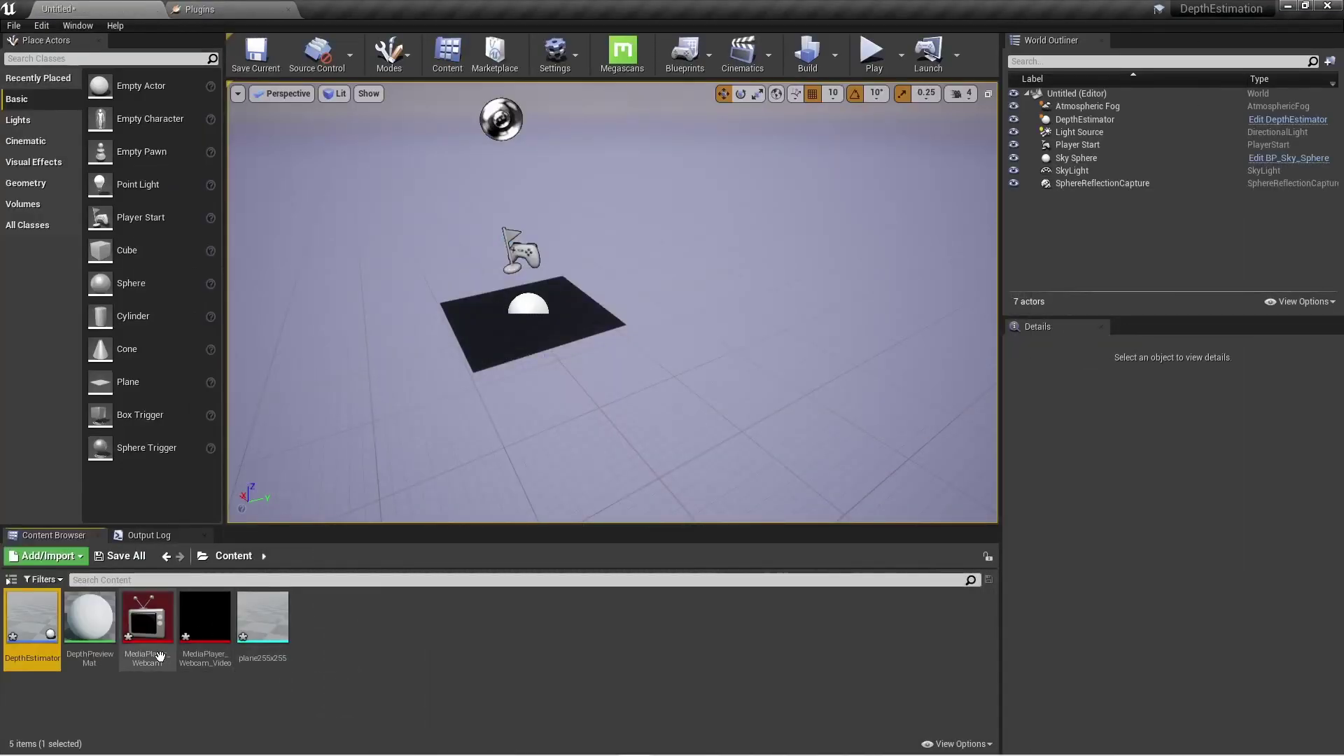
Play the Iriun Webcam capture device in MediaPlayer_Webcam and copy its capture URL.
{"action": "double_click", "coordinate": [150, 632]}
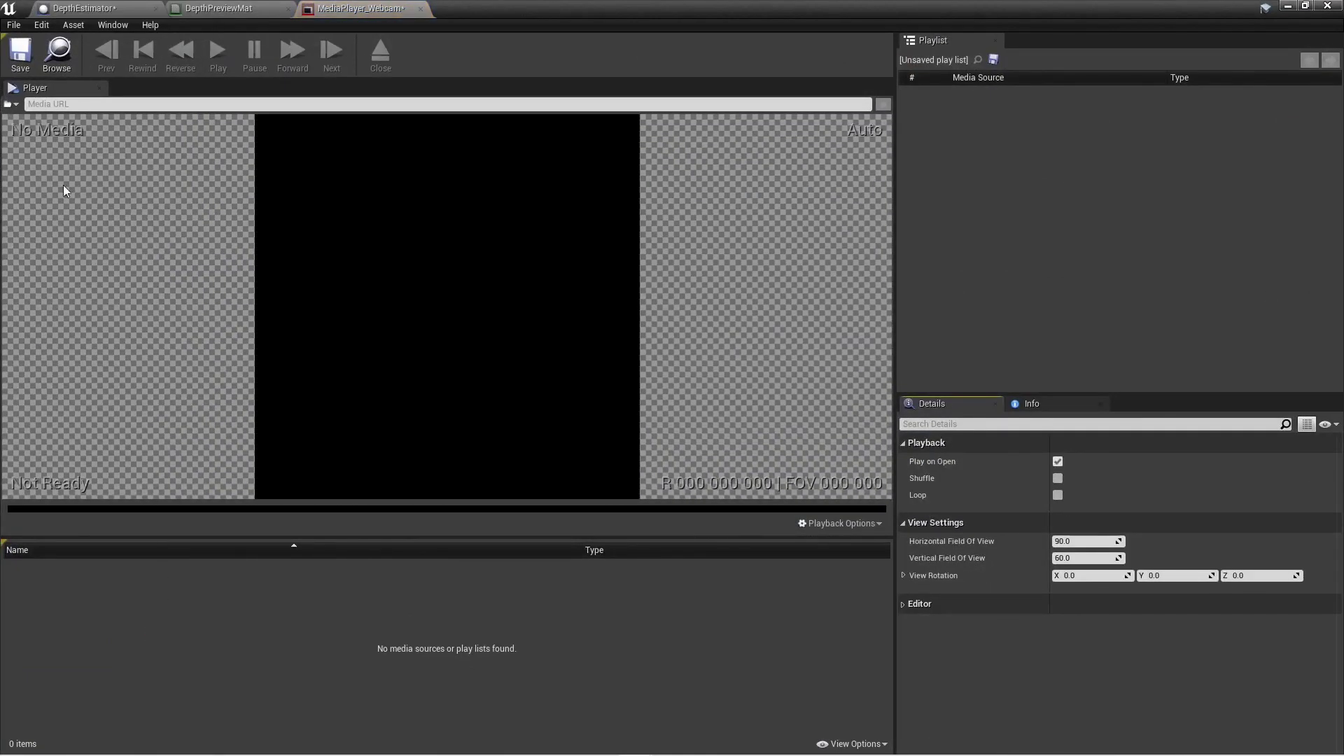
{"action": "left_click", "coordinate": [11, 105]}
{"action": "mouse_move", "coordinate": [28, 145]}
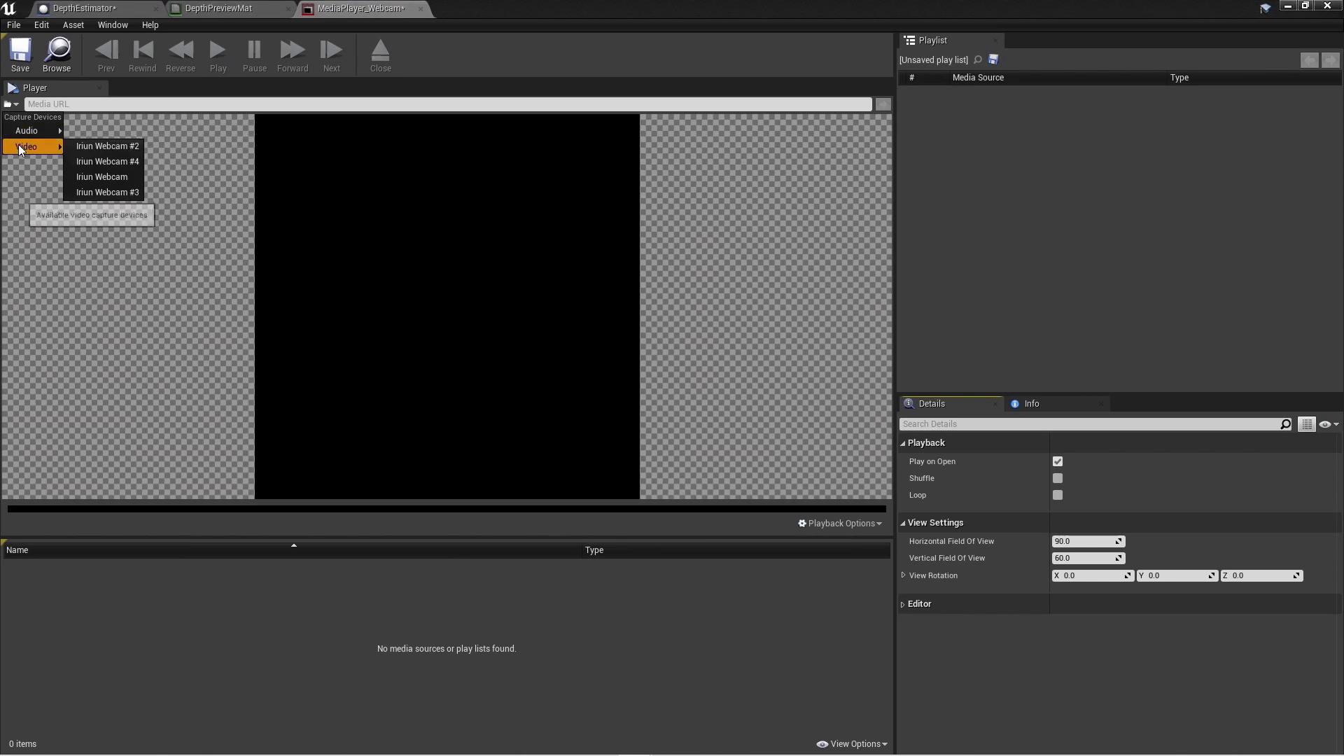
{"action": "left_click", "coordinate": [85, 177]}
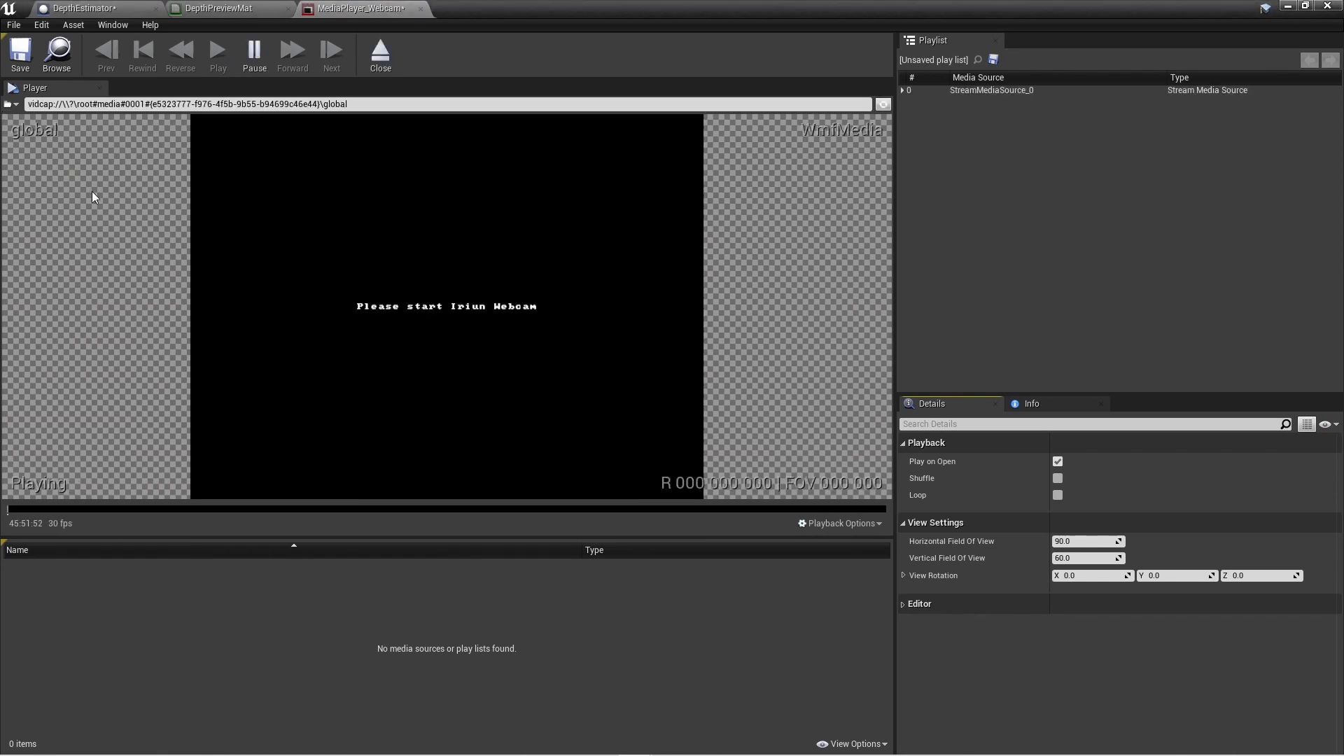
{"action": "left_click", "coordinate": [387, 103]}
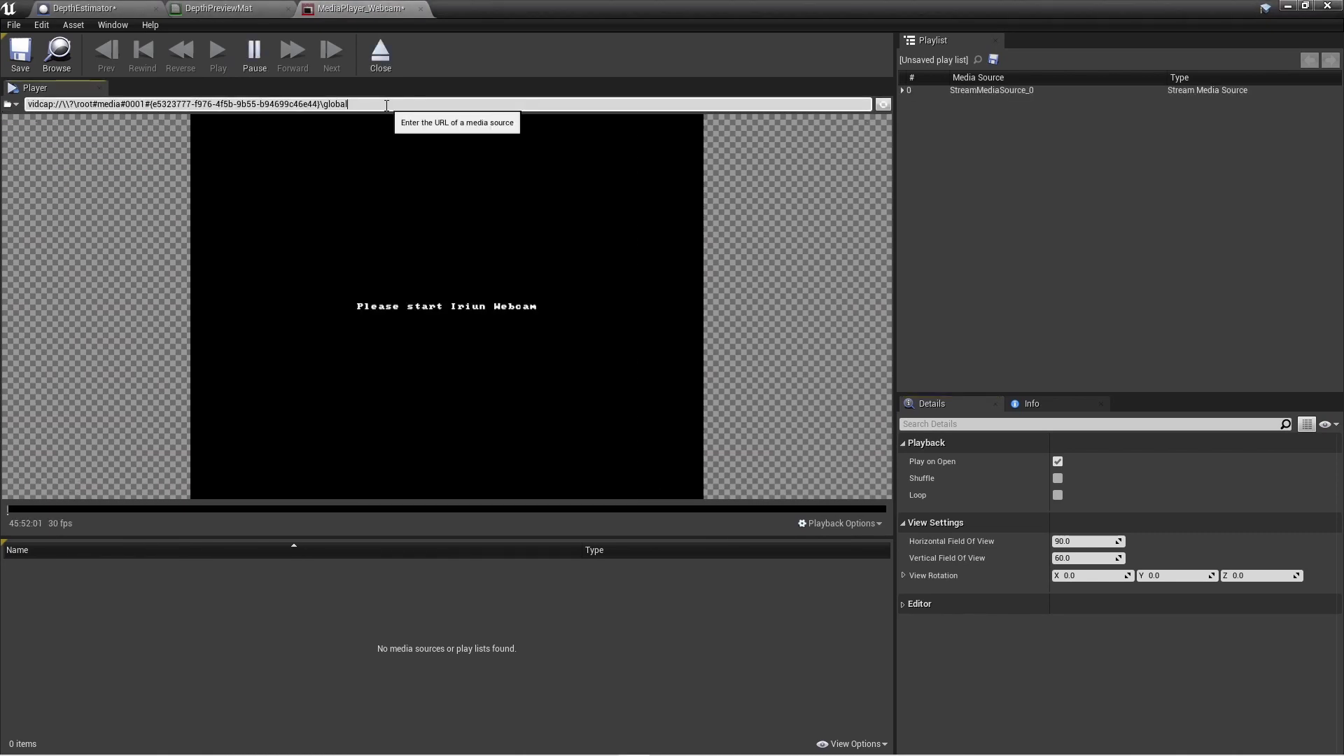
{"action": "key", "text": "ctrl+a"}
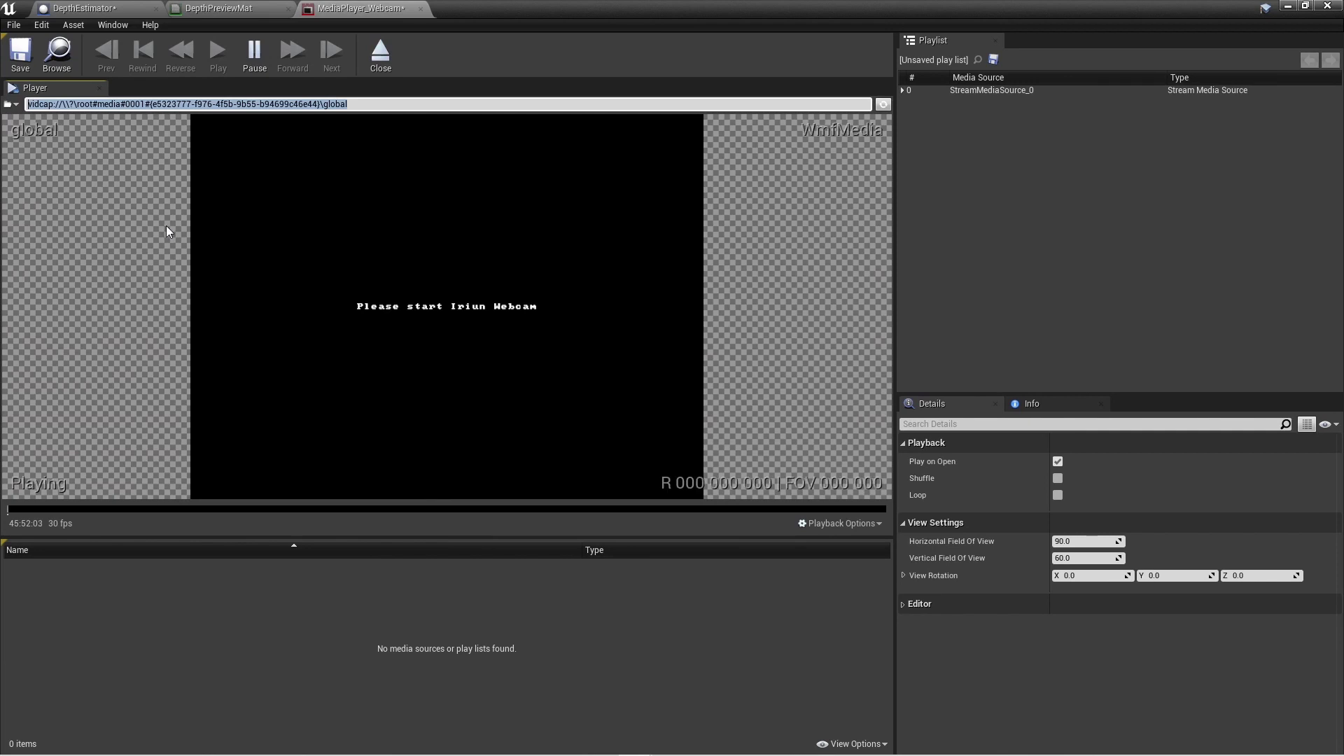
{"action": "left_click", "coordinate": [111, 7]}
Paste the webcam URL into Open Url and set the Init ONNX provider to GPU Direct ML.
{"action": "right_click", "coordinate": [622, 524]}
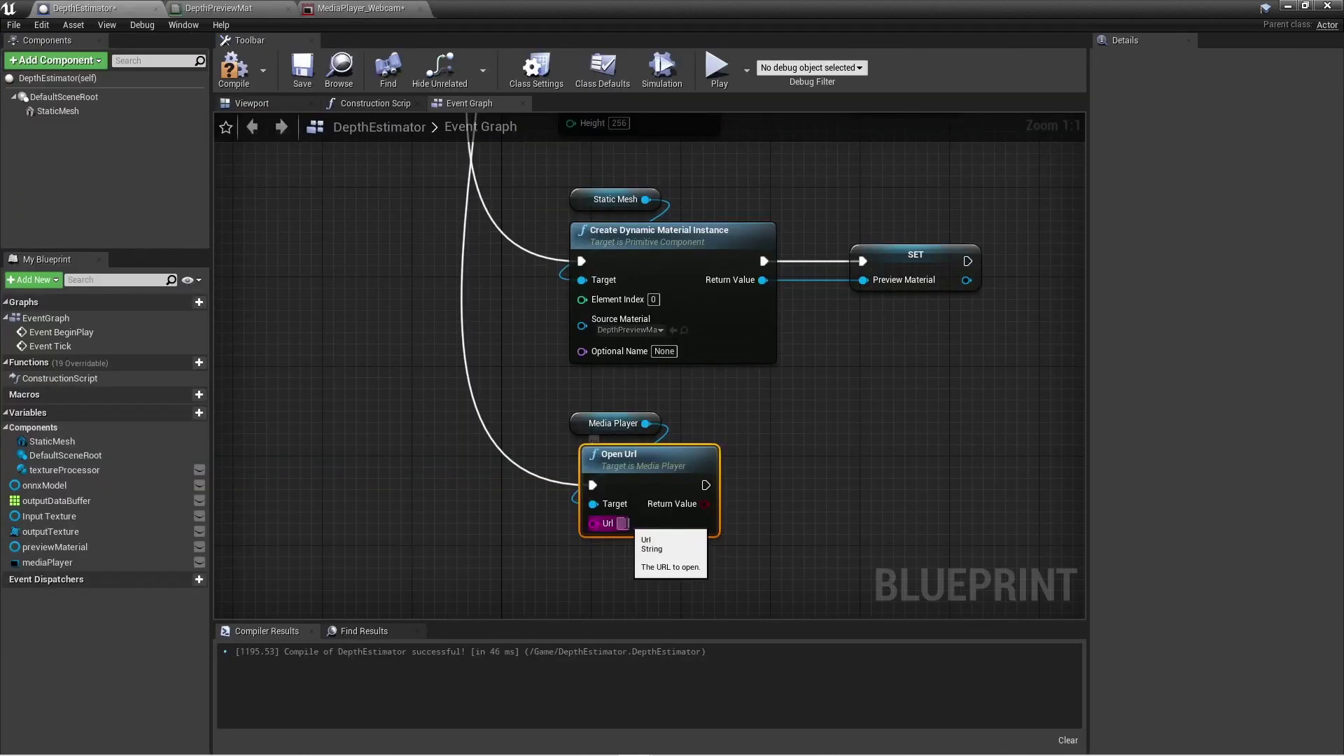
{"action": "left_click", "coordinate": [661, 565]}
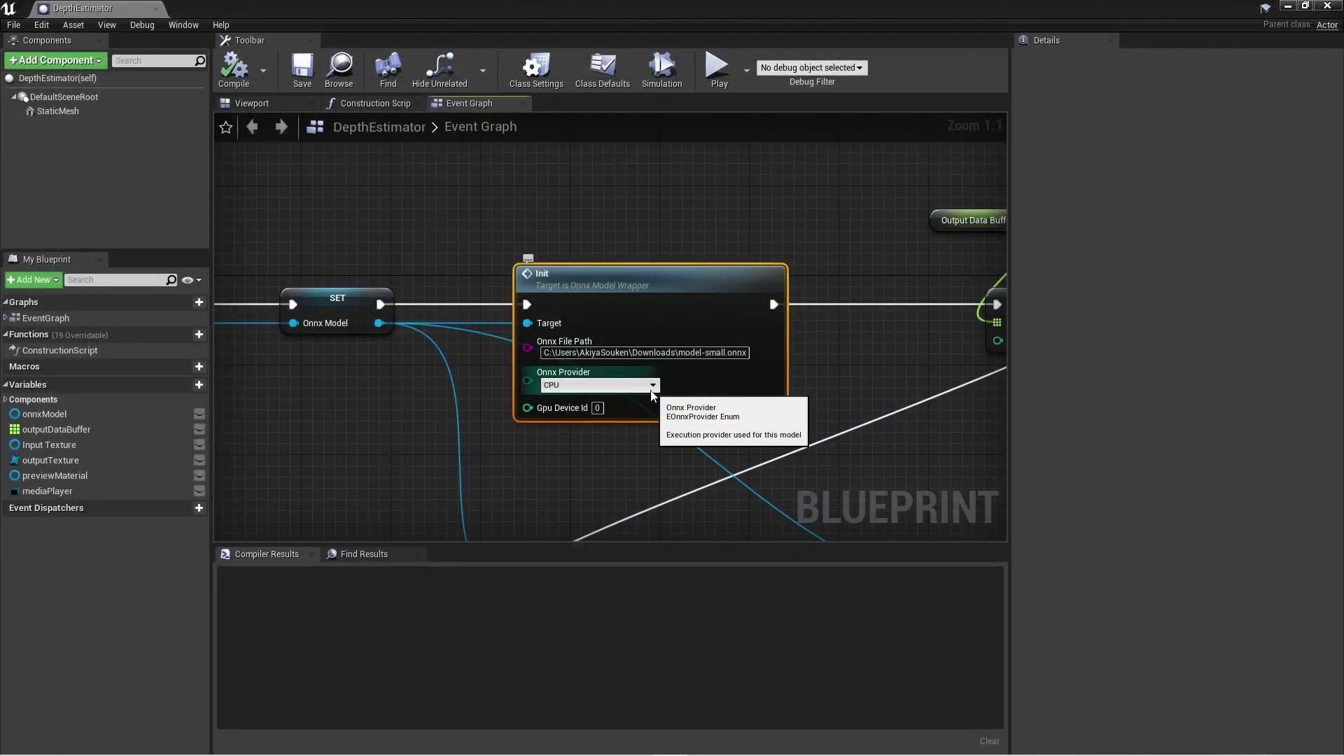
{"action": "left_click", "coordinate": [638, 385]}
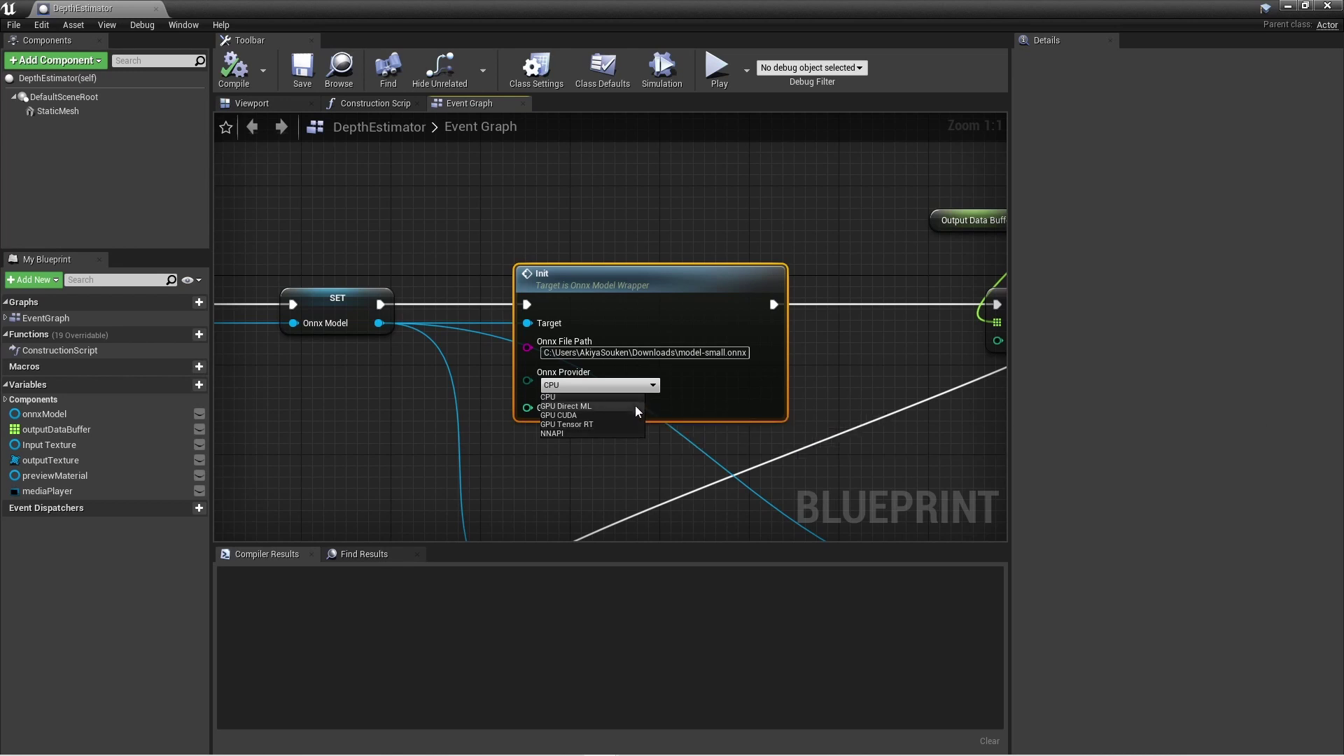
{"action": "left_click", "coordinate": [636, 406]}
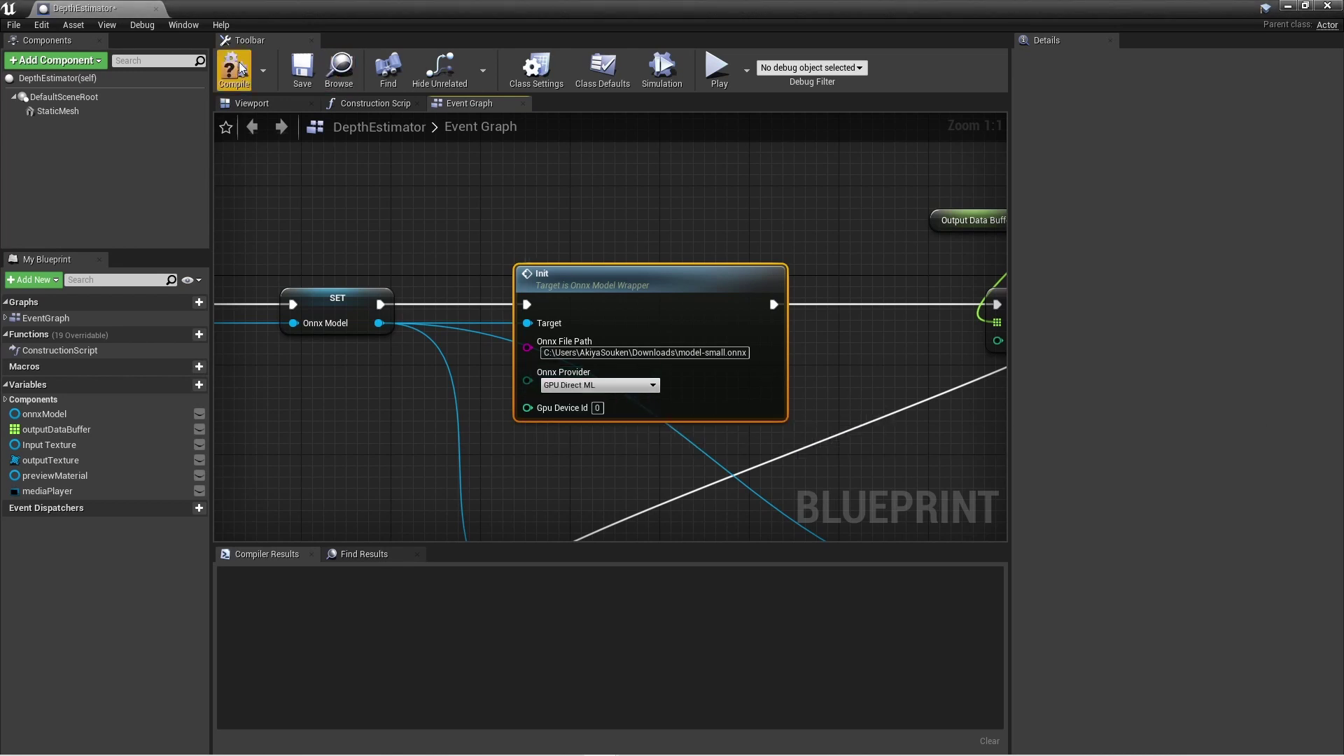